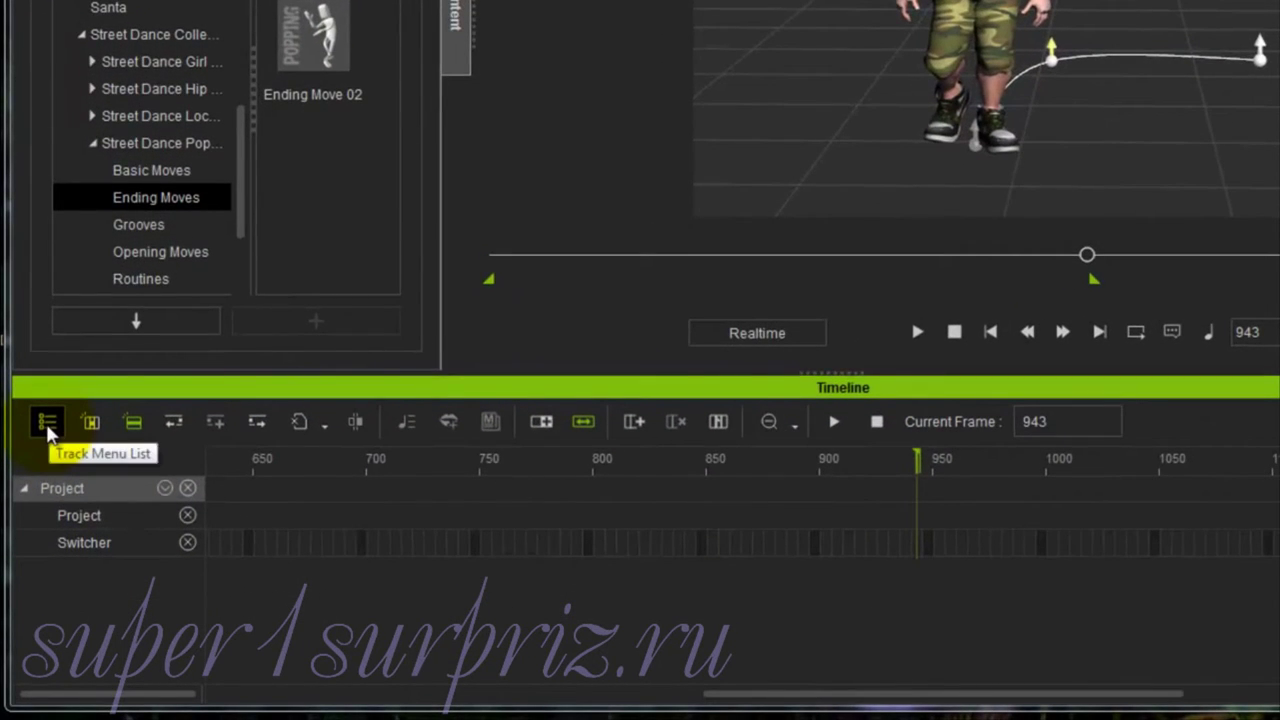
# - Show the Kyle_Bodysuit - Casual avatar's tracks in the timeline and select the avatar, with the start of its motion track in view
pyautogui.click(47, 421)
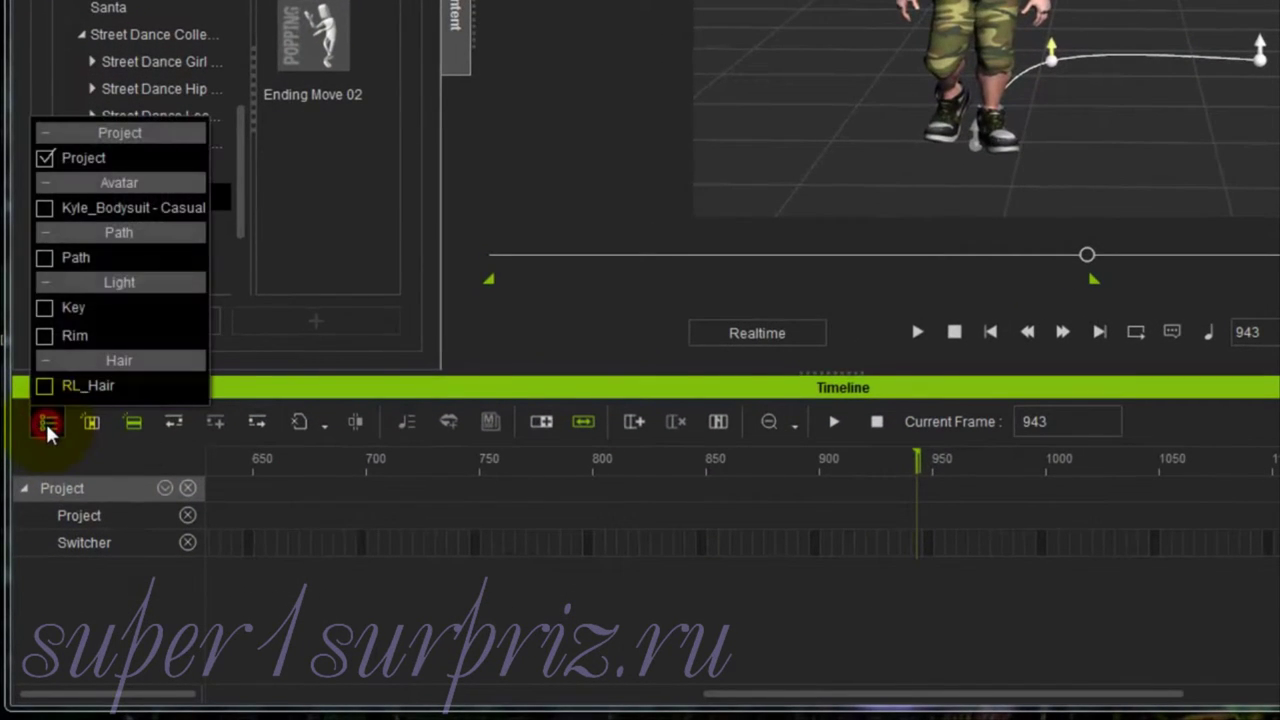
pyautogui.click(45, 208)
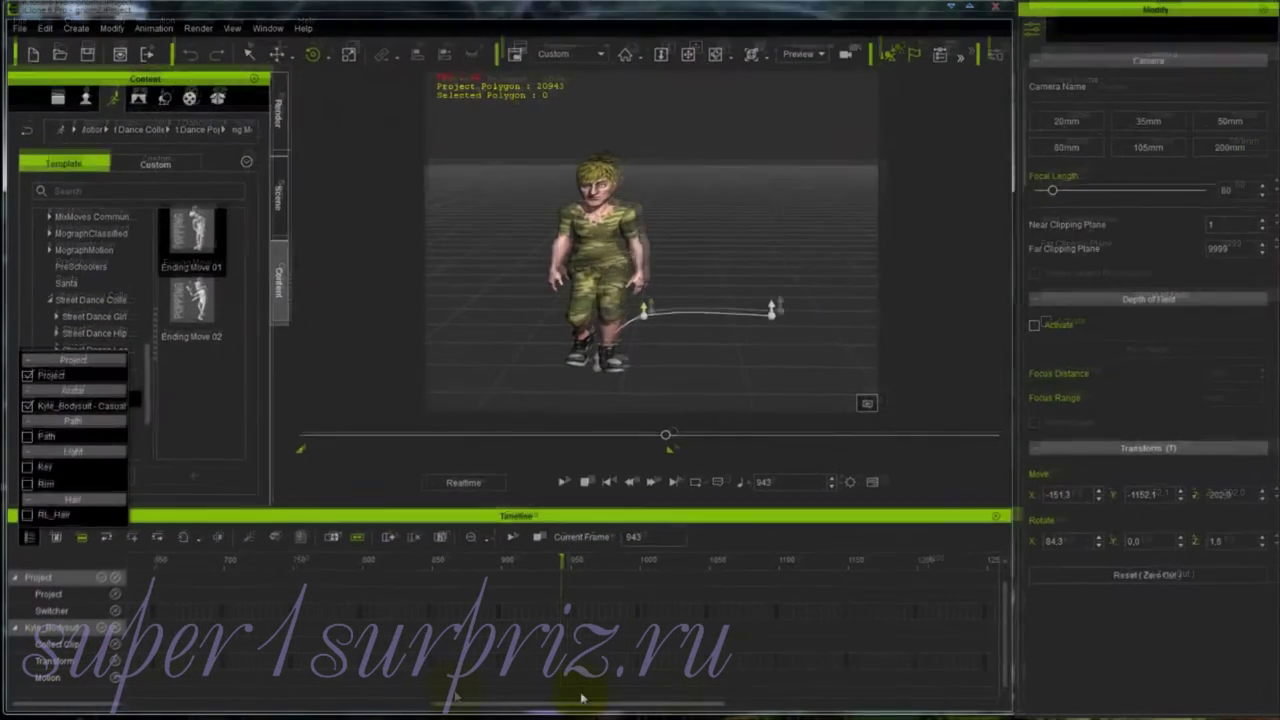
pyautogui.click(1004, 600)
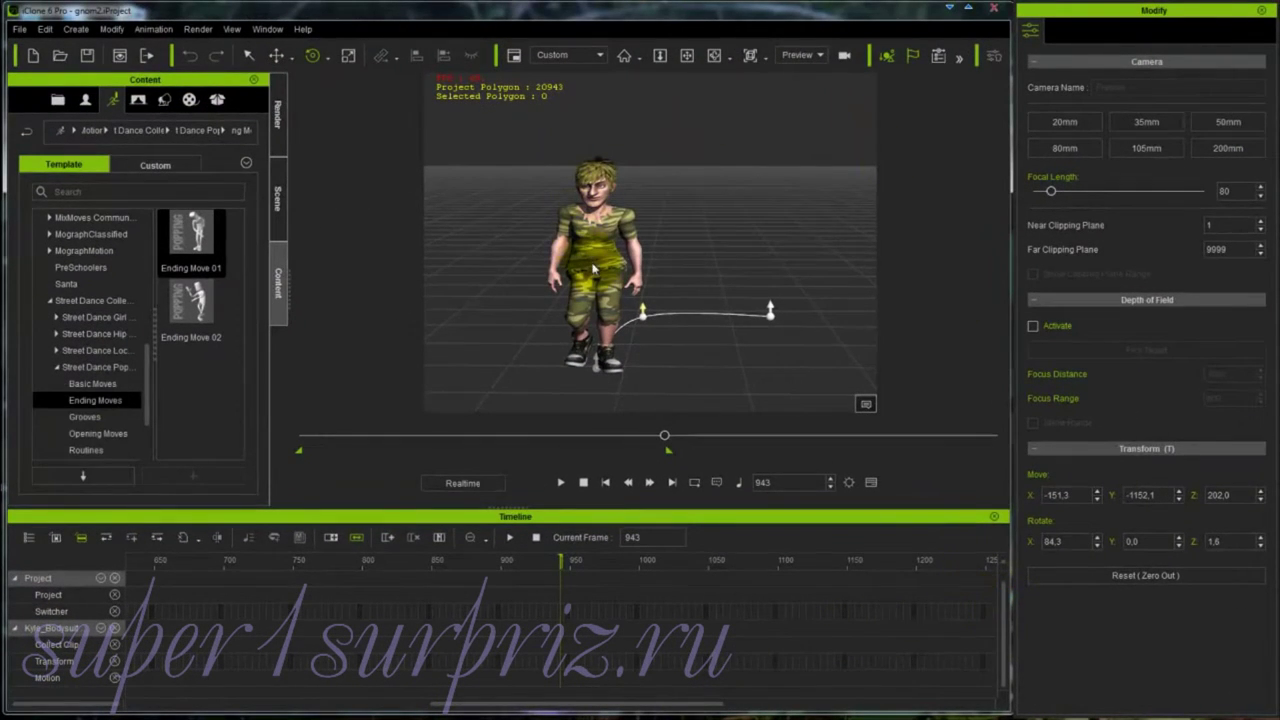
pyautogui.click(593, 268)
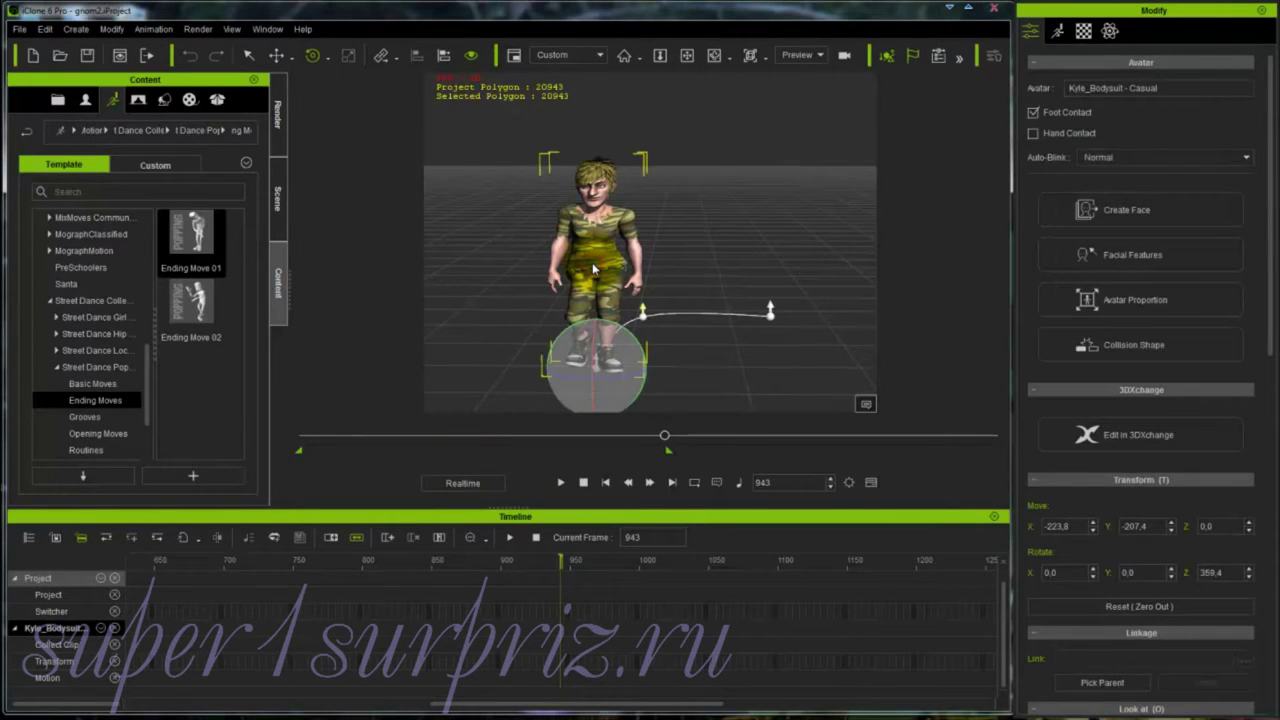
pyautogui.moveTo(678, 704); pyautogui.dragTo(350, 708)
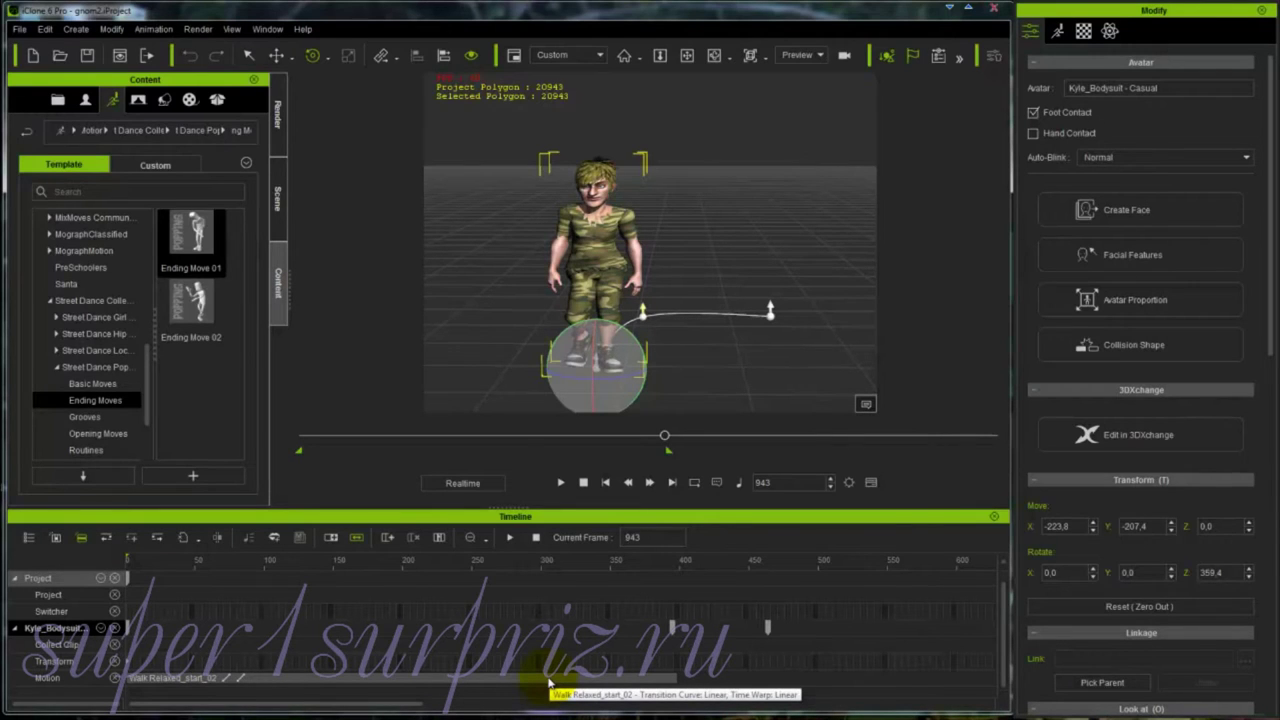
# - Apply the Walk Relaxed_end motion from the 01_G6 Motion_Mason Move set to the avatar at frame 593
pyautogui.click(933, 498)
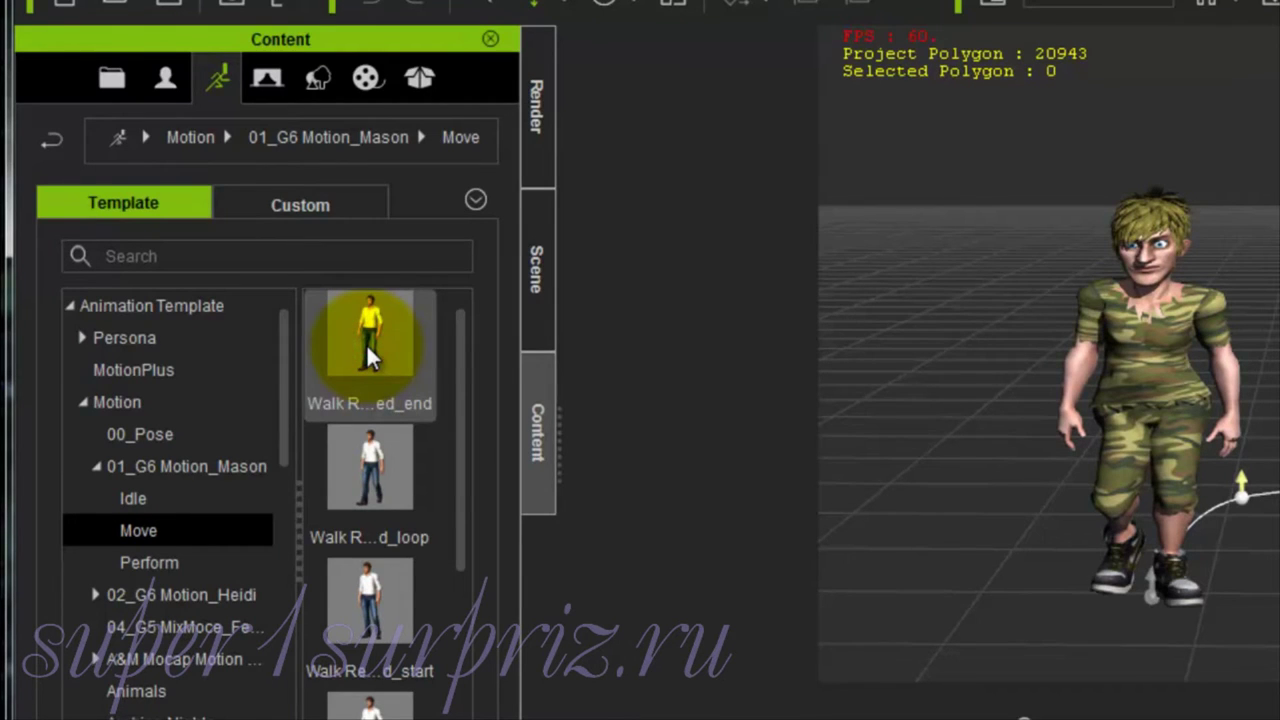
pyautogui.doubleClick(366, 343)
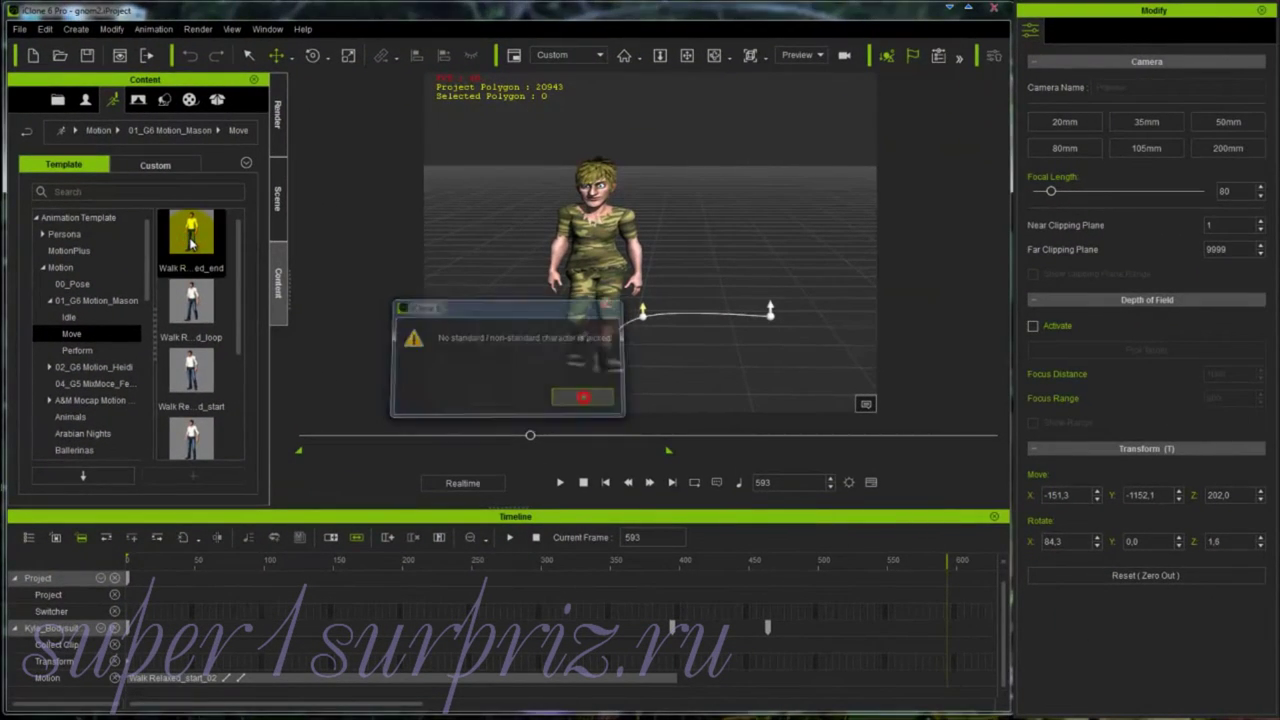
pyautogui.click(584, 397)
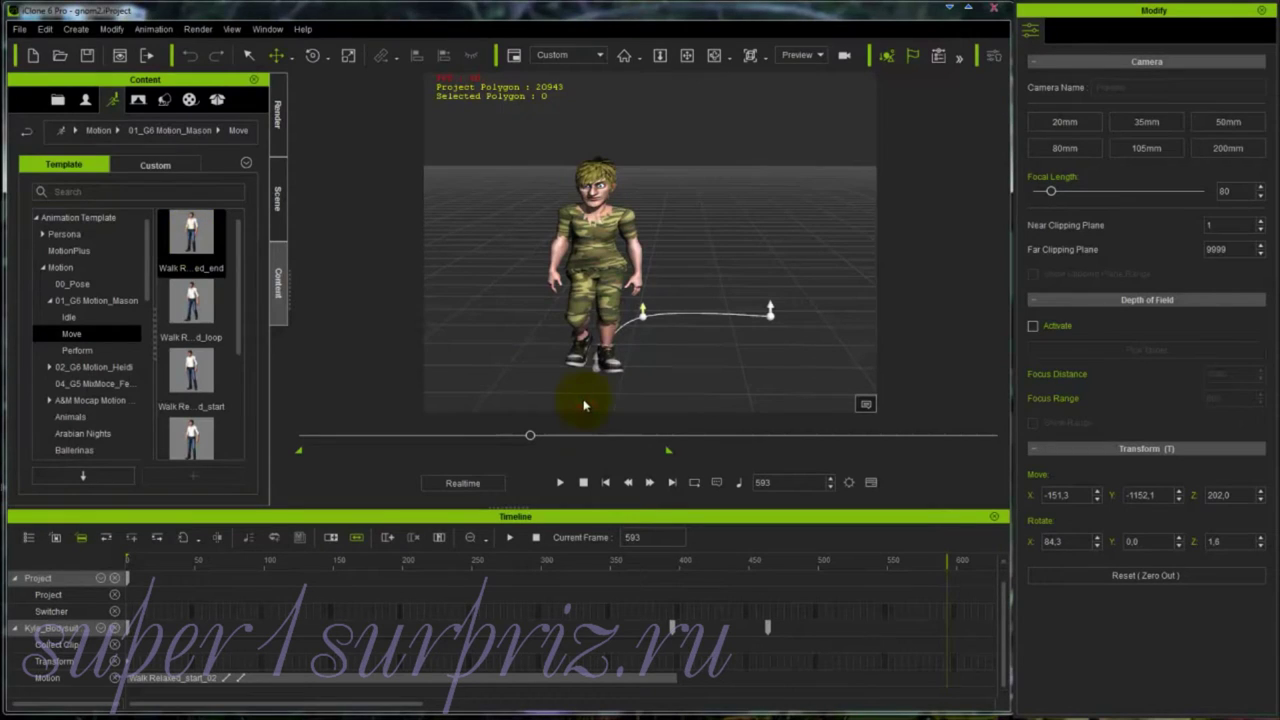
pyautogui.click(604, 272)
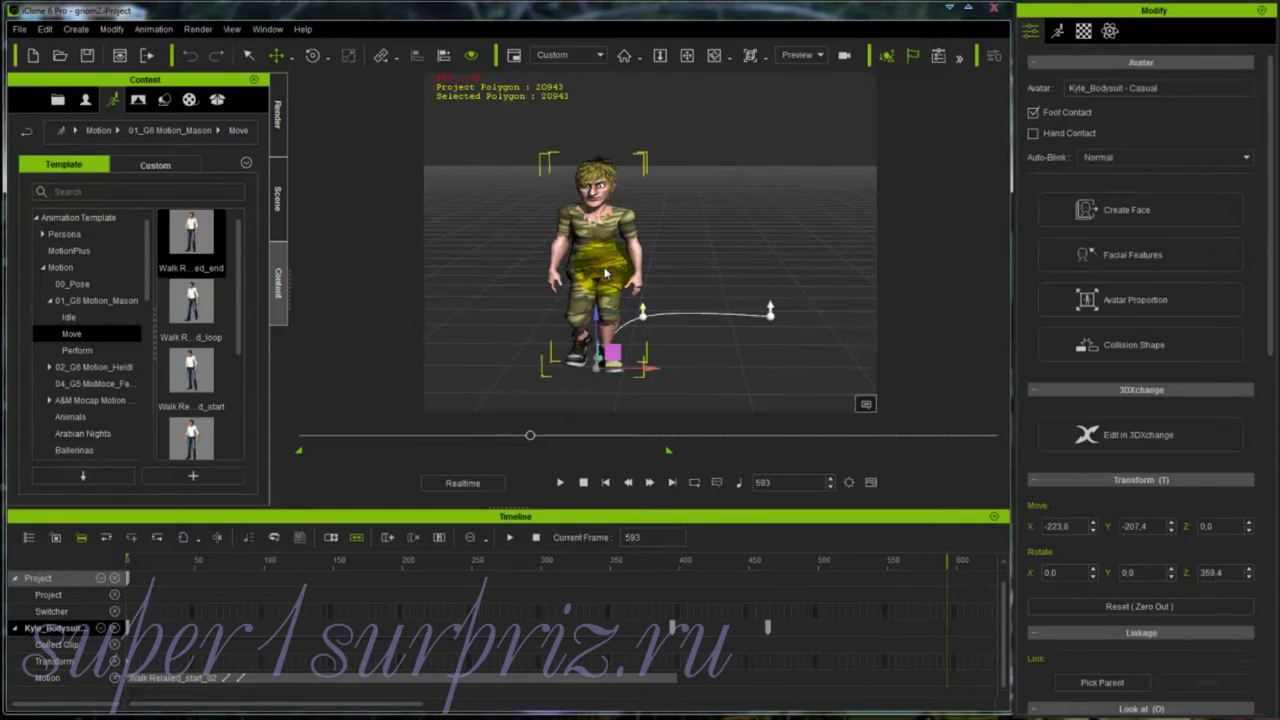
pyautogui.doubleClick(194, 236)
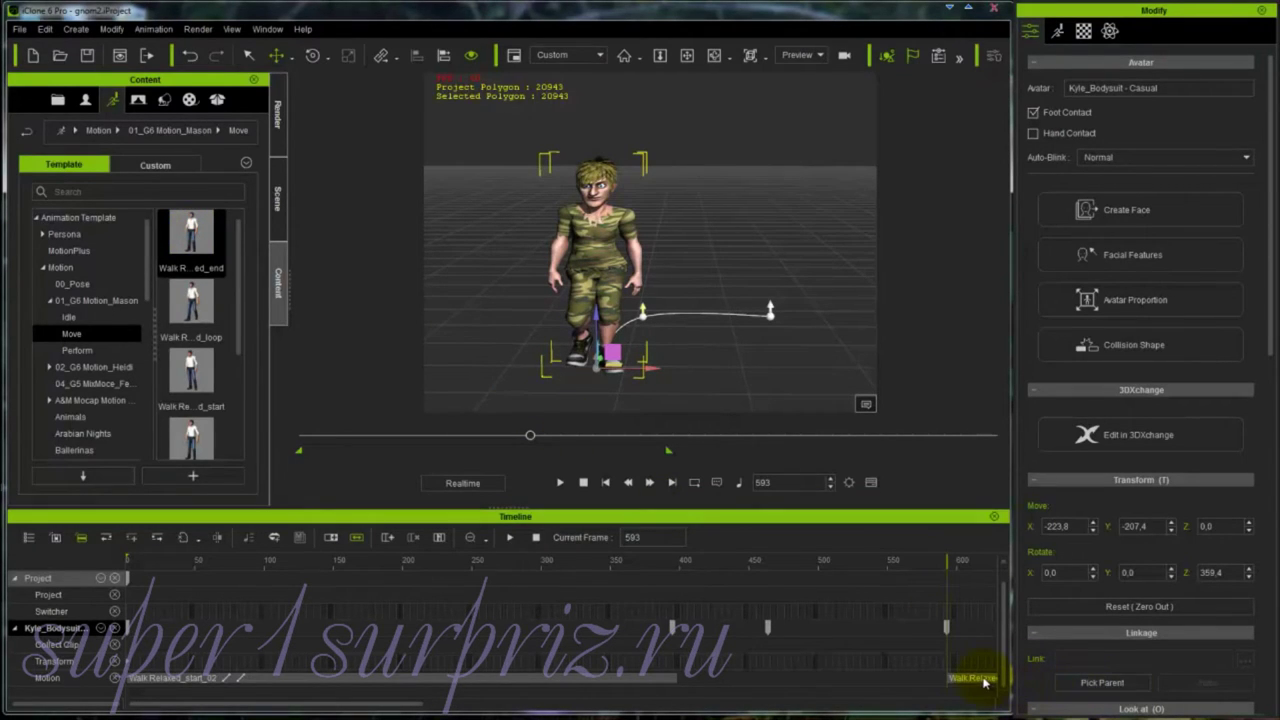
# - Move the Walk Relaxed_end clip to about frame 422 and shorten the Walk Relaxed_start_02 clip so it ends at about frame 283
pyautogui.moveTo(974, 679); pyautogui.dragTo(754, 682)
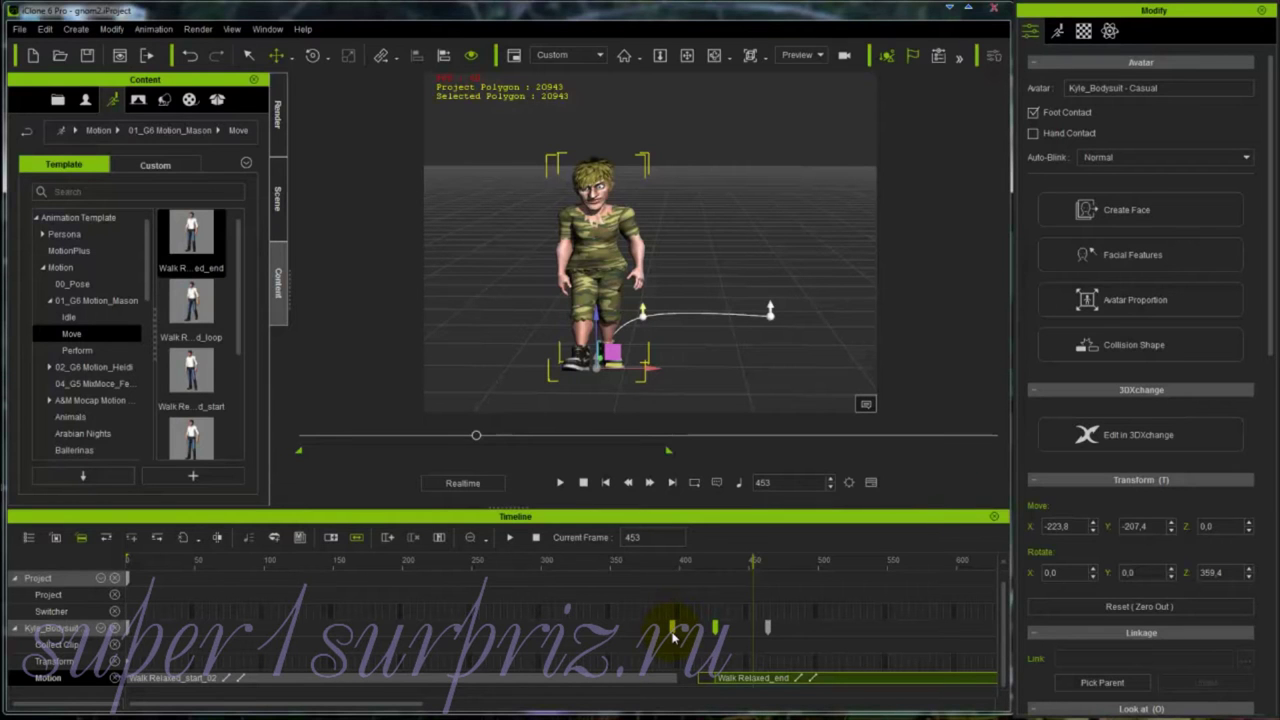
pyautogui.click(662, 683)
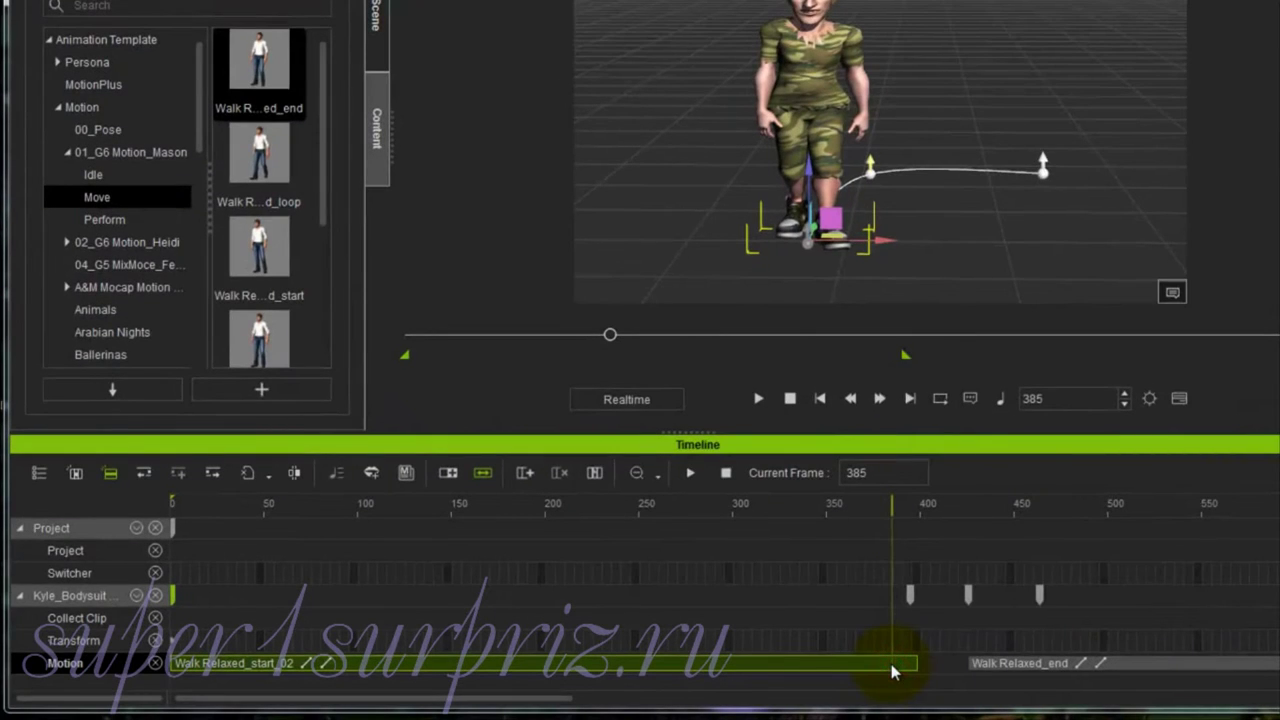
pyautogui.click(483, 473)
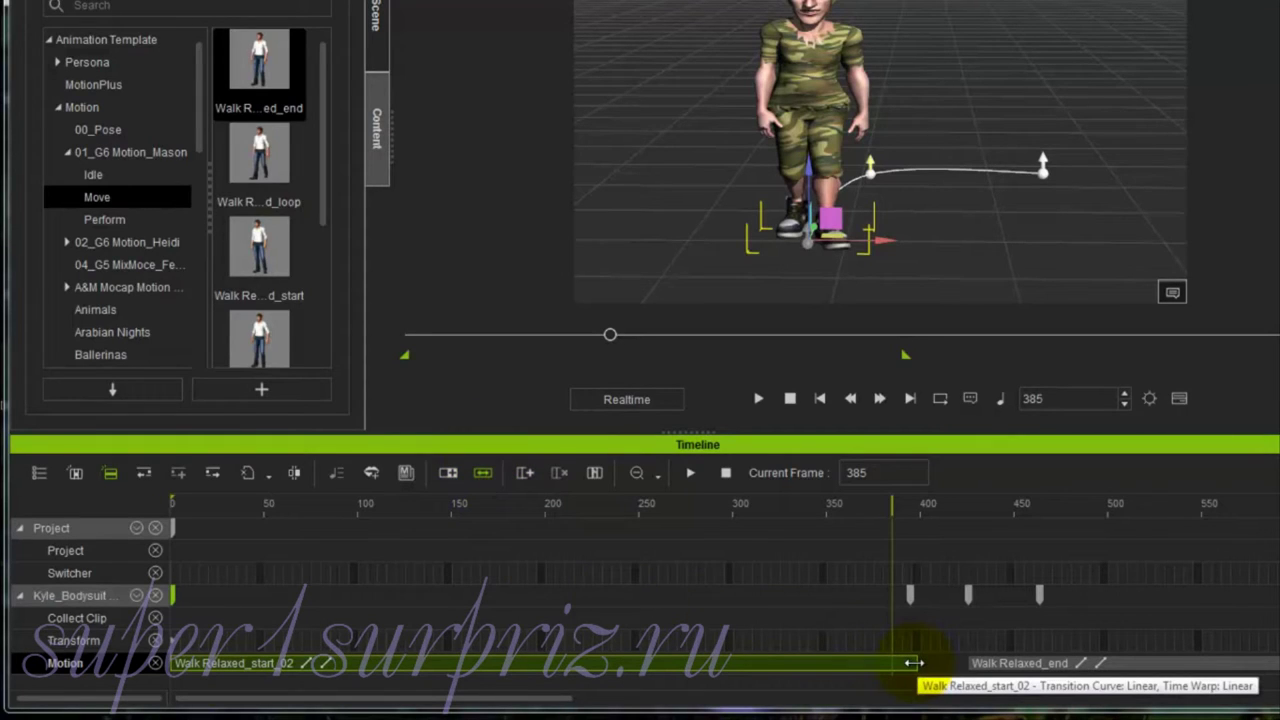
pyautogui.moveTo(913, 662); pyautogui.dragTo(705, 663)
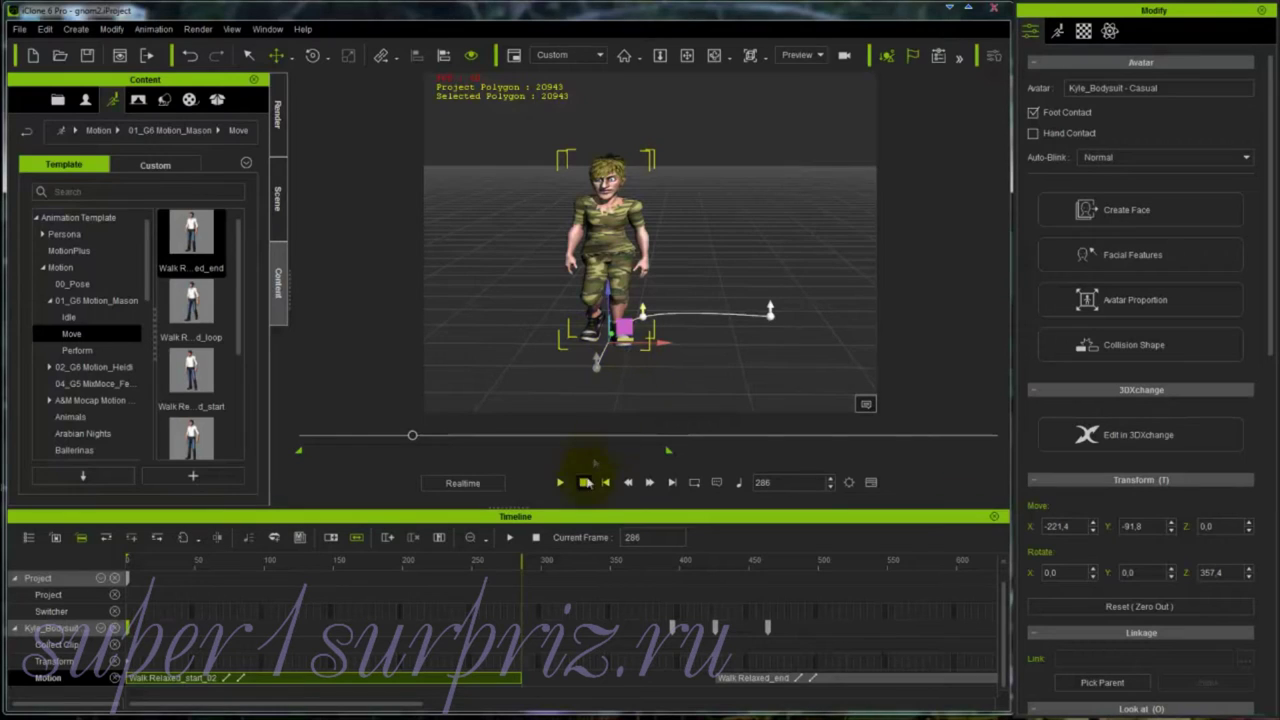
# - Play the animation from the first frame to check the shortened walk, pausing at about frame 393
pyautogui.click(605, 483)
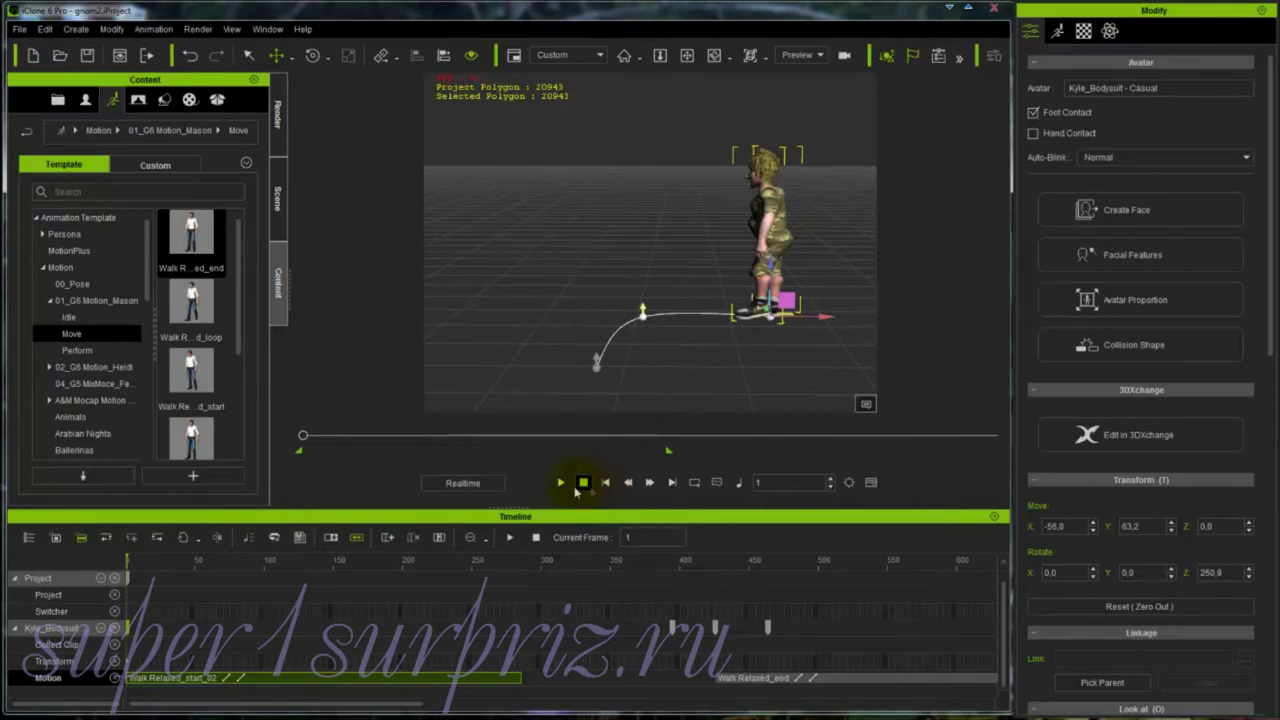
pyautogui.click(561, 483)
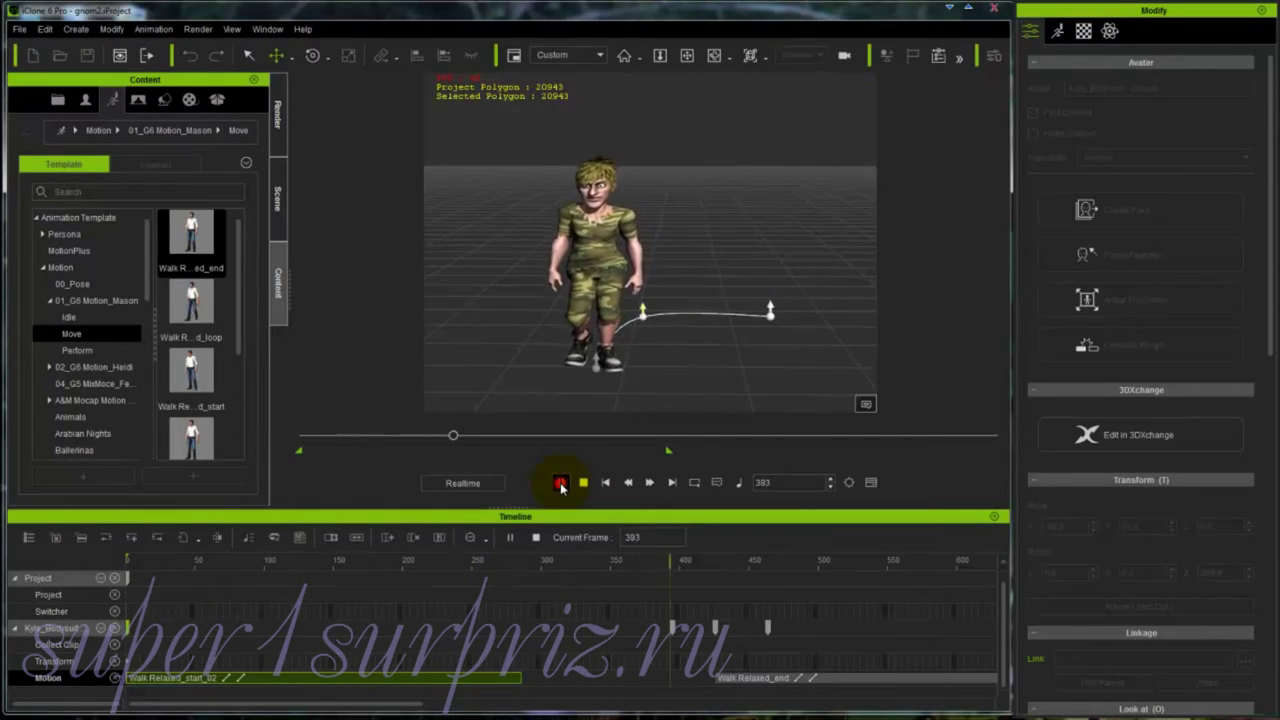
pyautogui.click(561, 483)
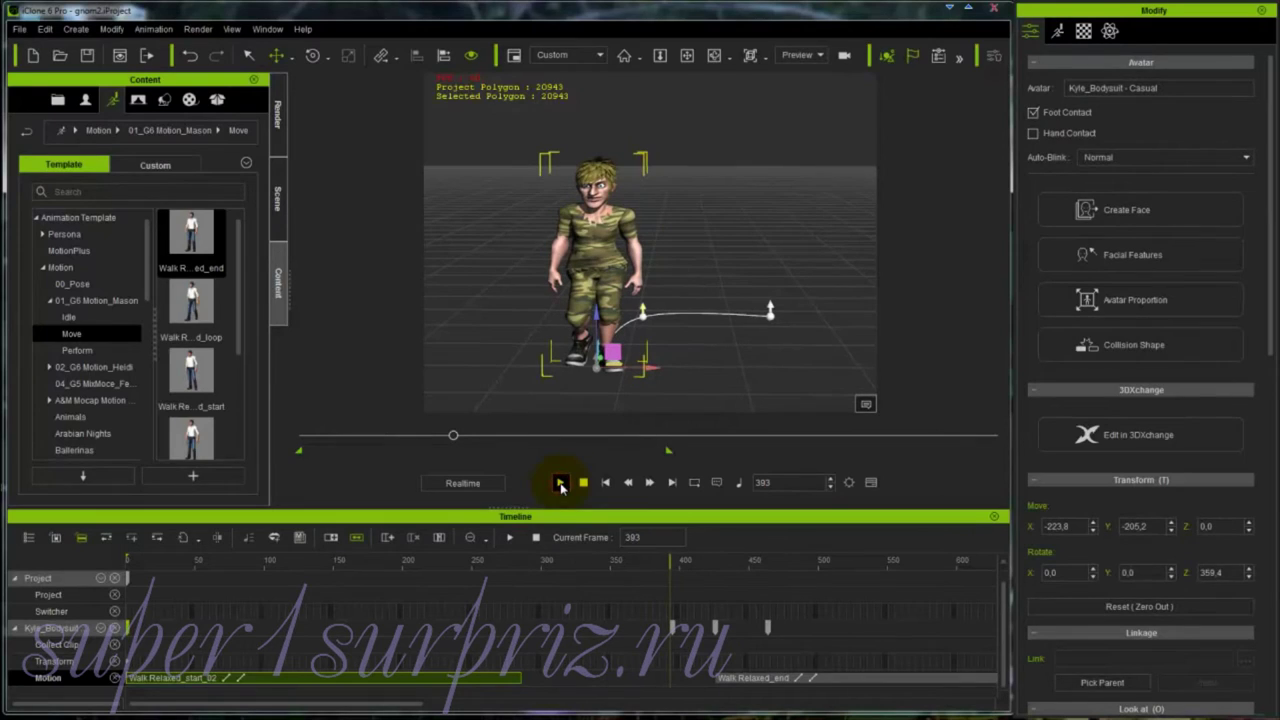
# - Move the Walk Relaxed_end clip earlier on the motion track, starting at about frame 362
pyautogui.click(673, 629)
pyautogui.click(770, 680)
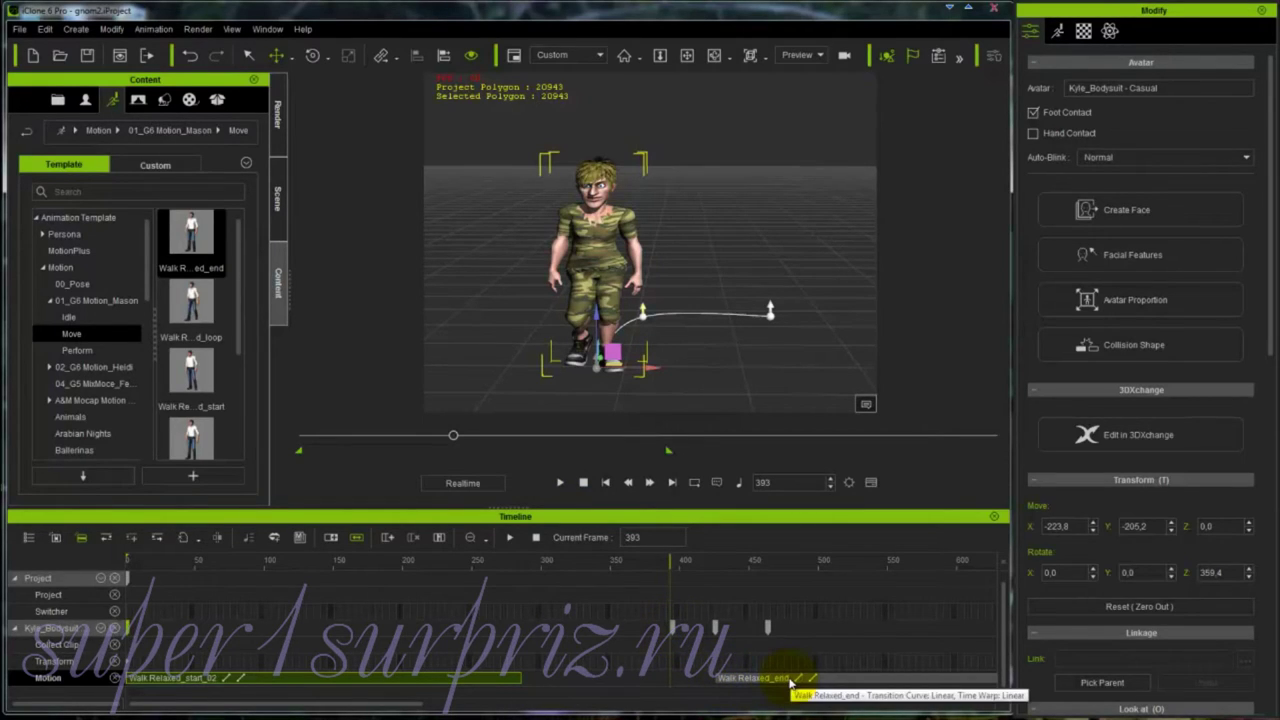
pyautogui.moveTo(790, 684); pyautogui.dragTo(707, 679)
pyautogui.click(707, 679)
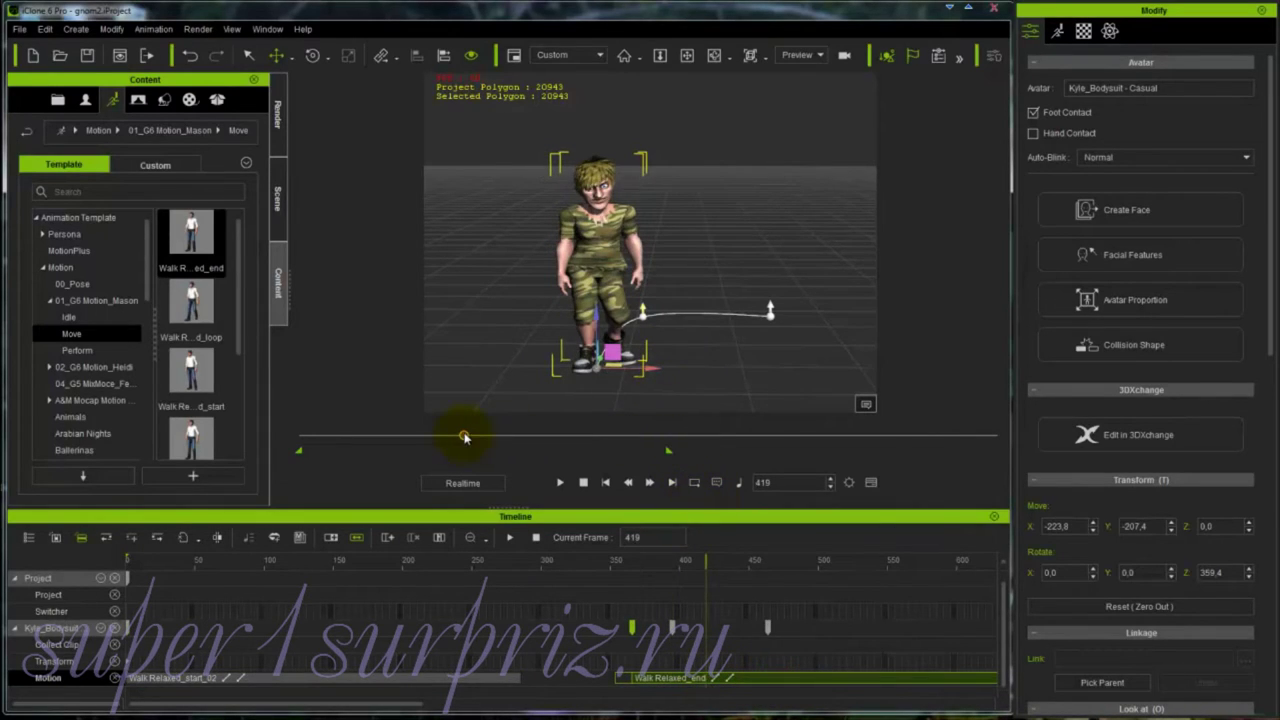
# - Play the animation from frame 360 to review how the avatar's walk ends
pyautogui.moveTo(464, 435); pyautogui.dragTo(442, 439)
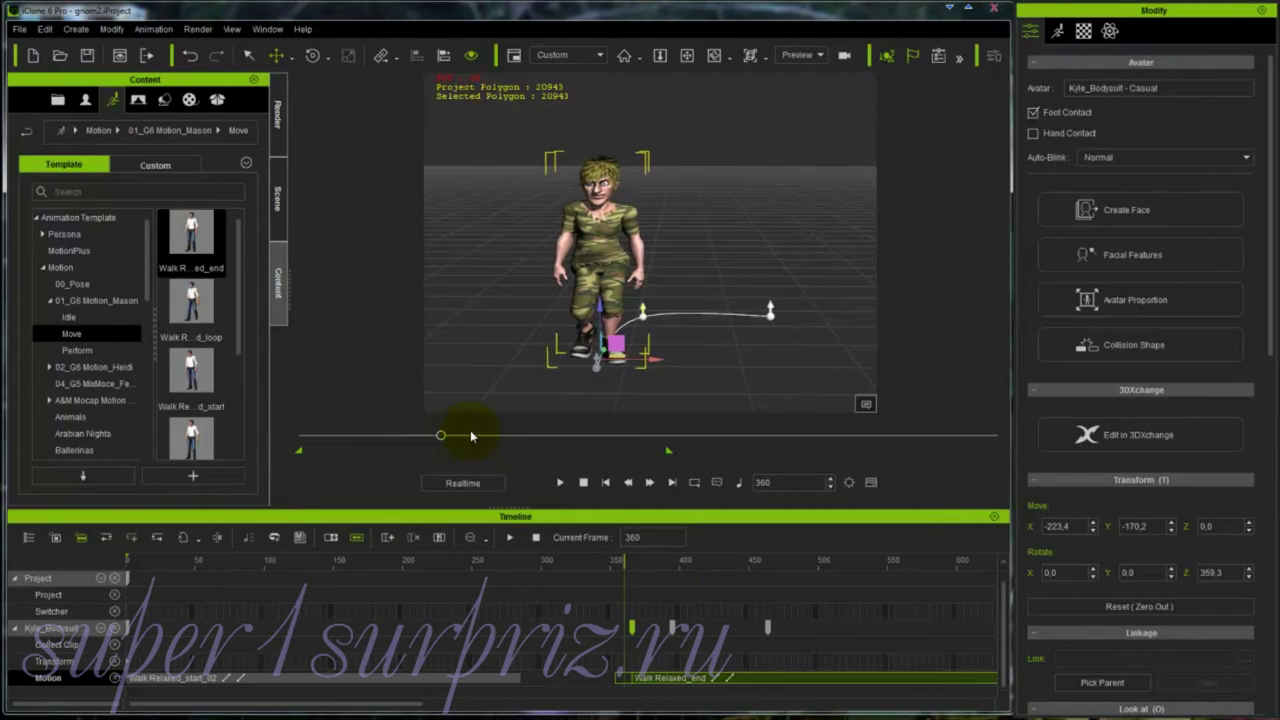
pyautogui.click(560, 483)
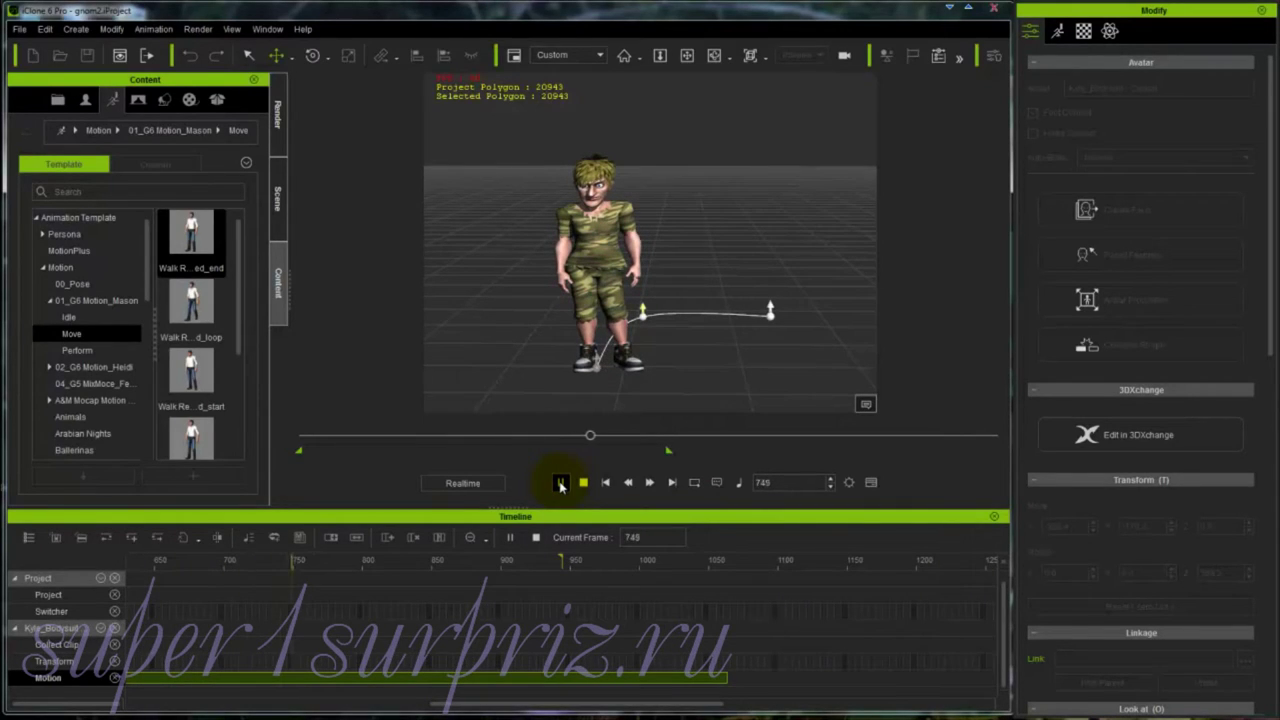
pyautogui.click(561, 484)
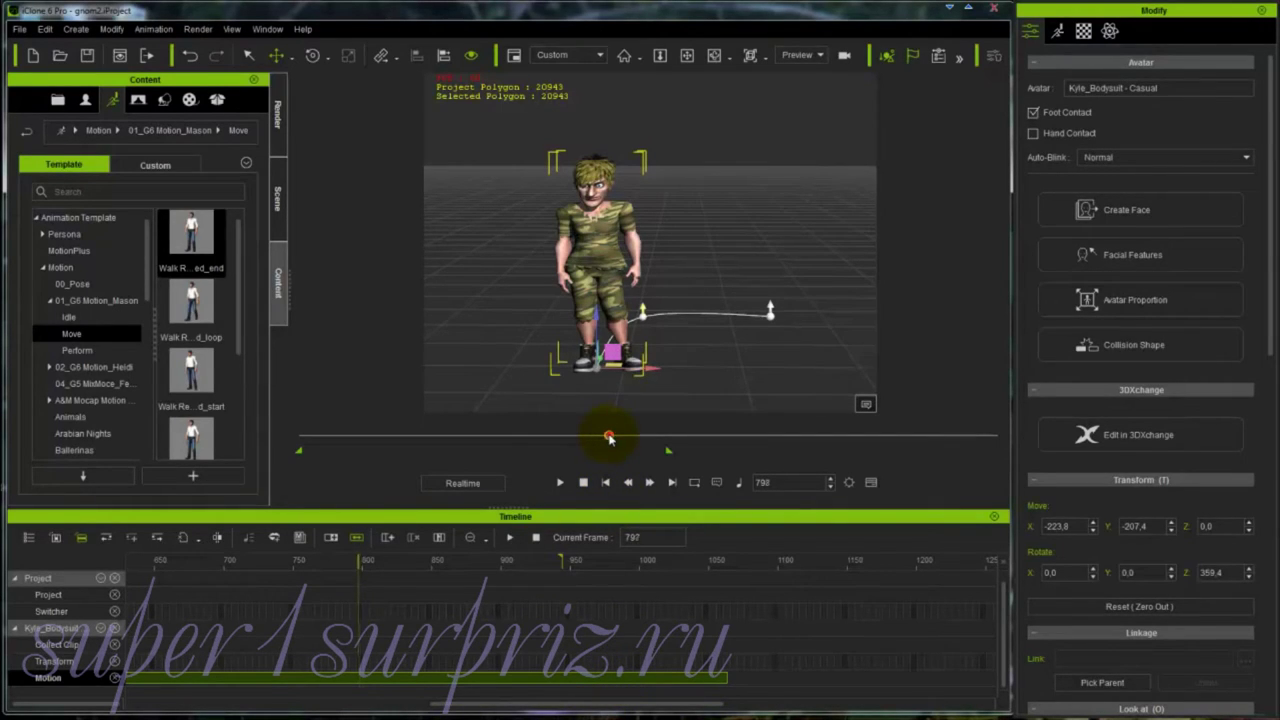
# - Break the Walk Relaxed_end clip at frame 508 and delete the part after the break
pyautogui.moveTo(610, 439); pyautogui.dragTo(500, 455)
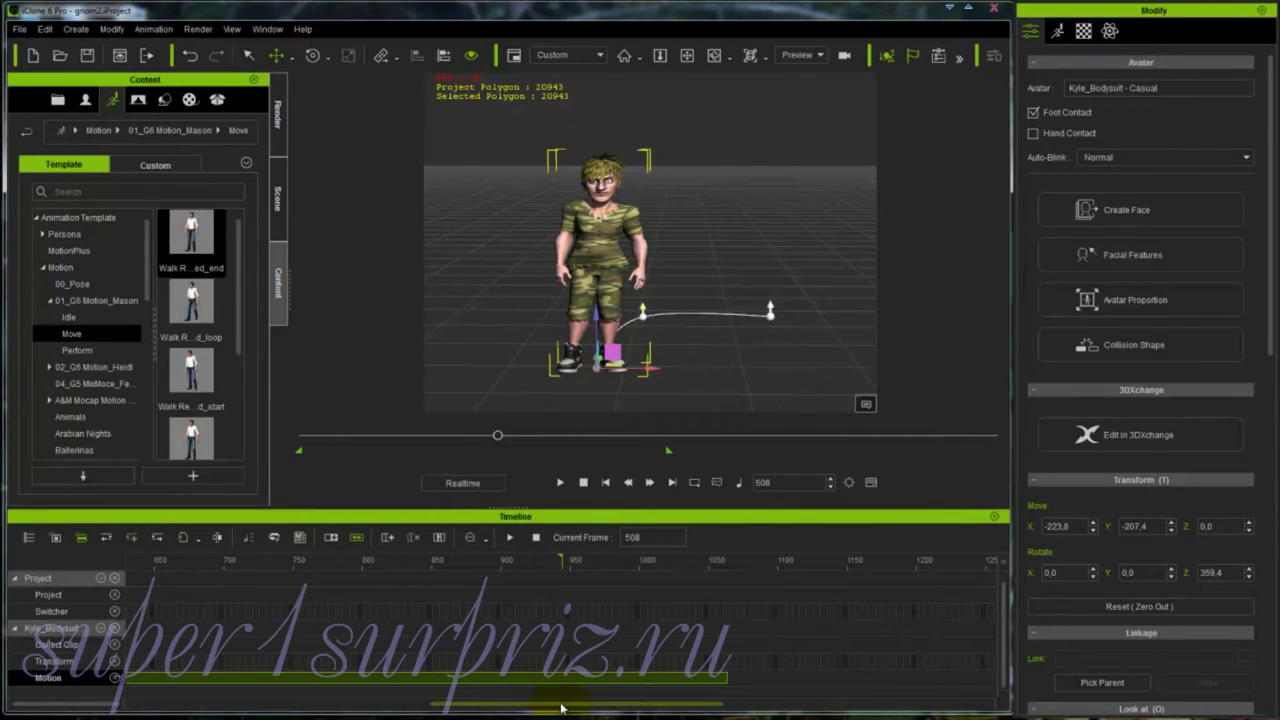
pyautogui.moveTo(563, 705); pyautogui.dragTo(370, 715)
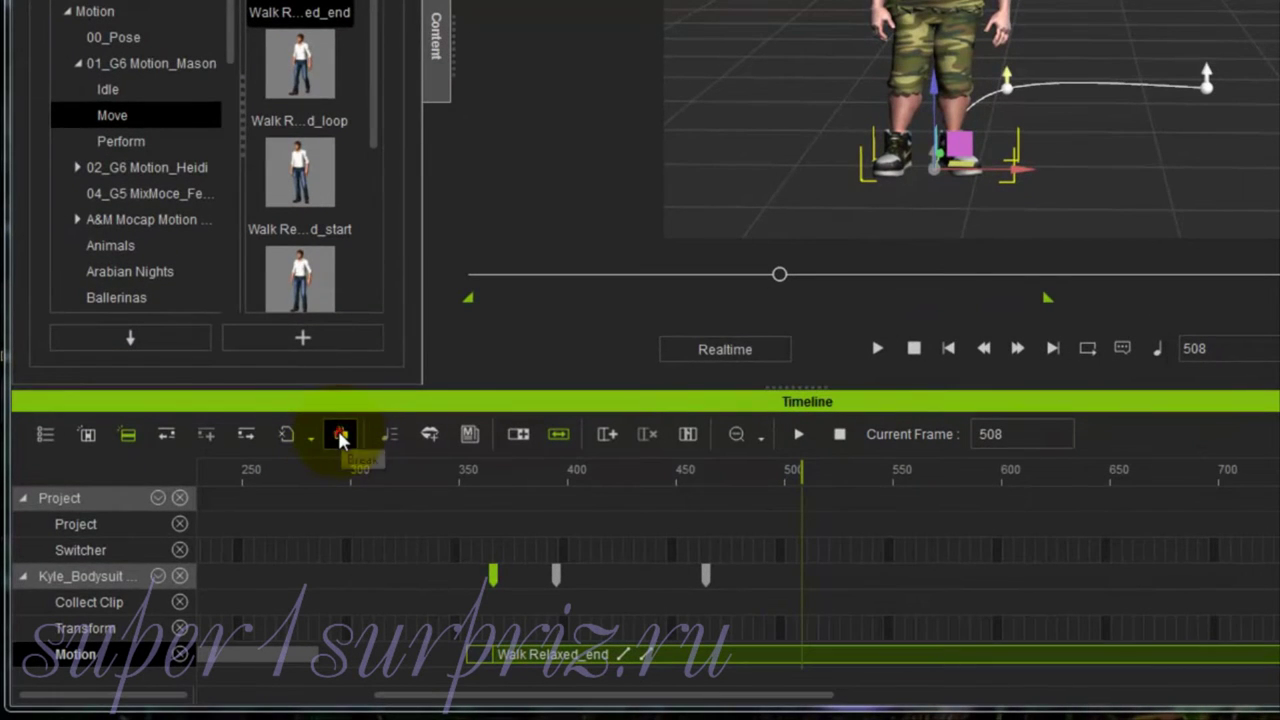
pyautogui.click(340, 436)
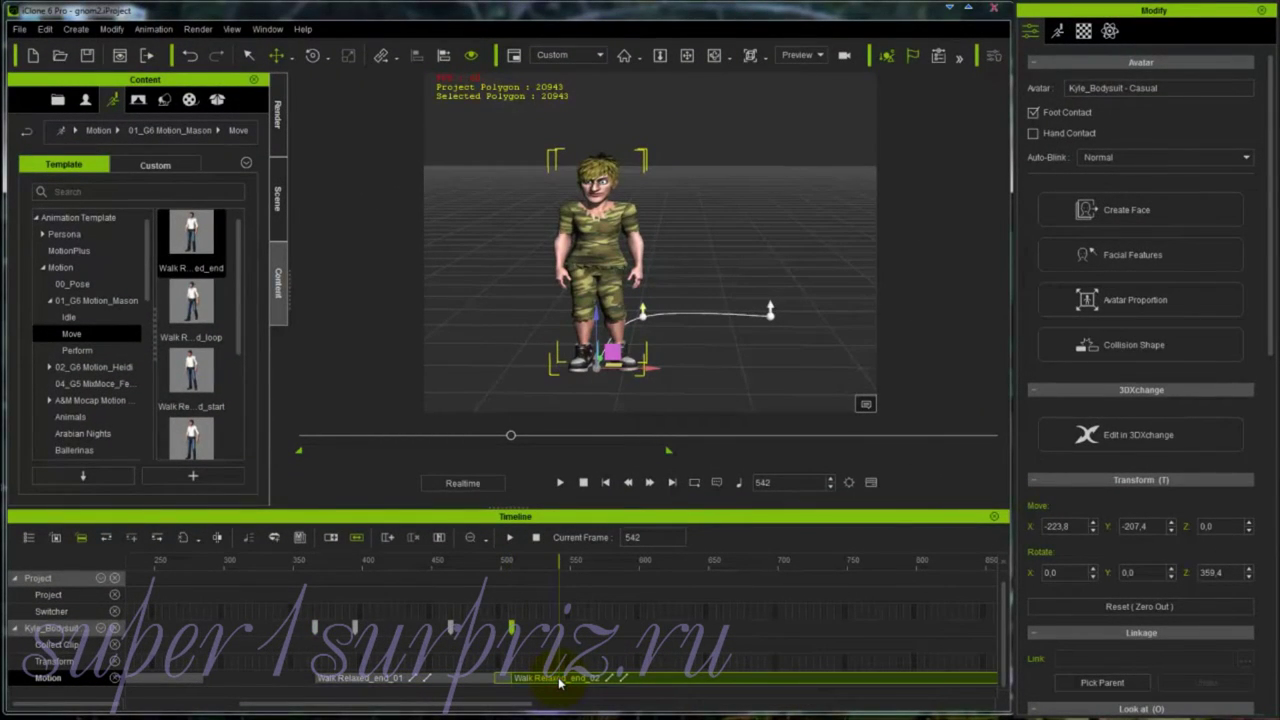
pyautogui.press('Delete')
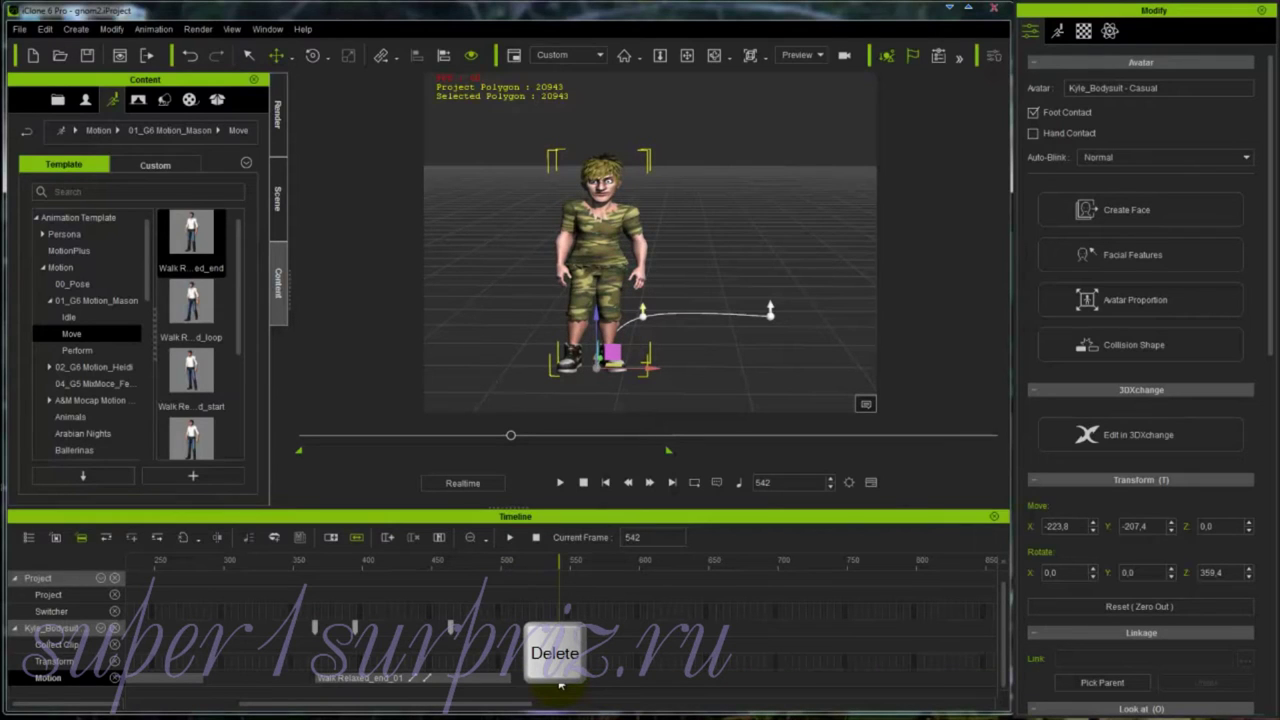
# - Move the remaining Walk Relaxed_end_01 clip against the end of the Walk Relaxed_start_02 clip and shorten it to end at frame 394
pyautogui.click(455, 682)
pyautogui.moveTo(455, 682); pyautogui.dragTo(341, 681)
pyautogui.click(341, 681)
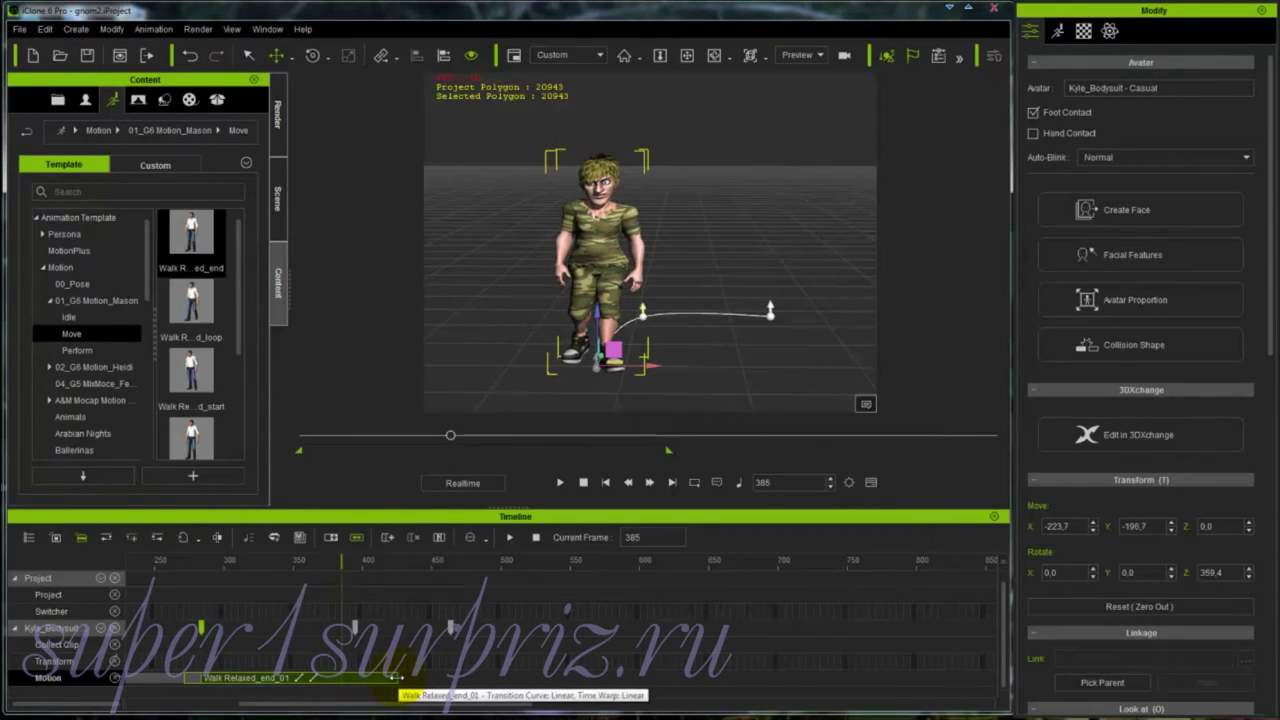
pyautogui.moveTo(396, 678); pyautogui.dragTo(352, 678)
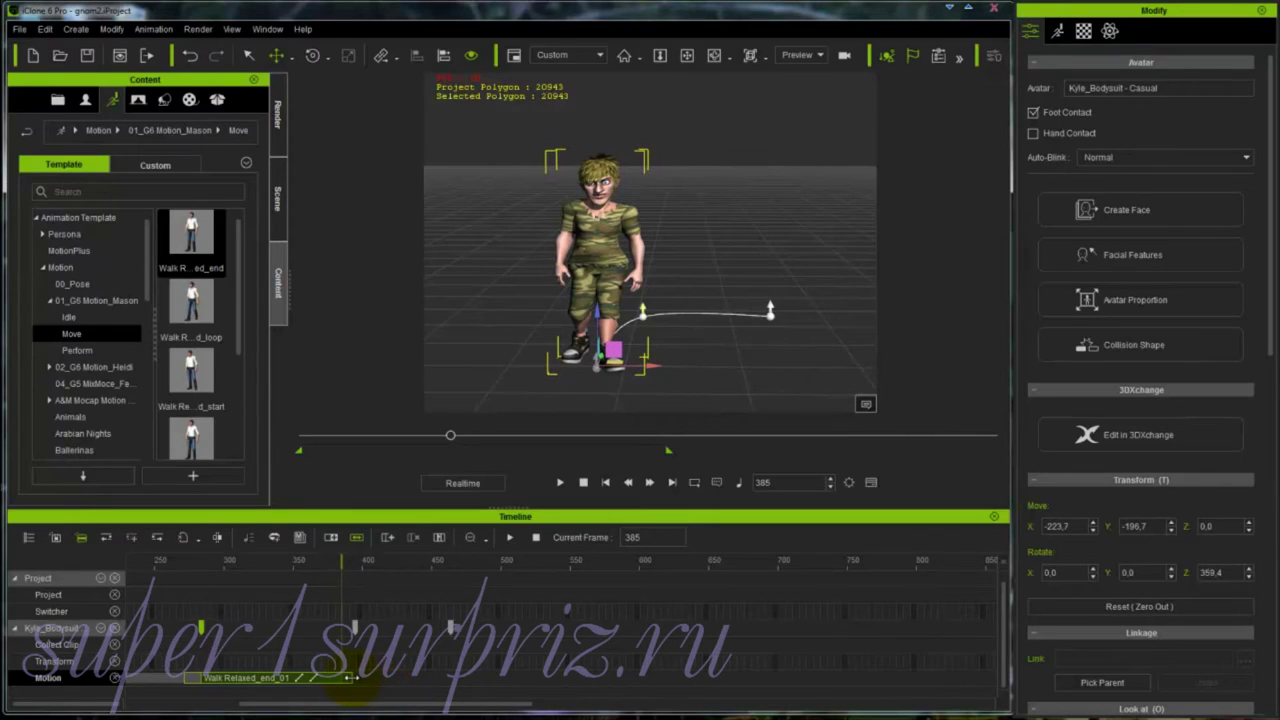
pyautogui.click(354, 679)
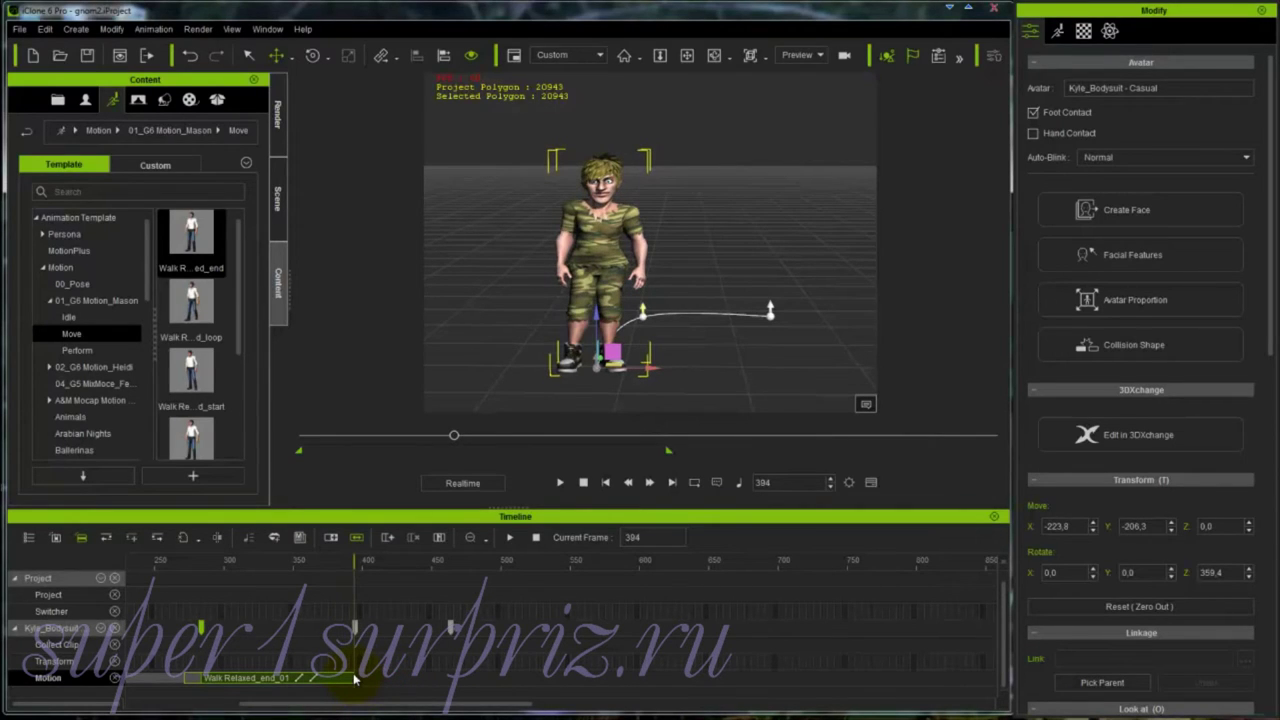
# - Replay the animation from the first frame and check the walk's ending against the avatar's keys on the timeline
pyautogui.click(582, 485)
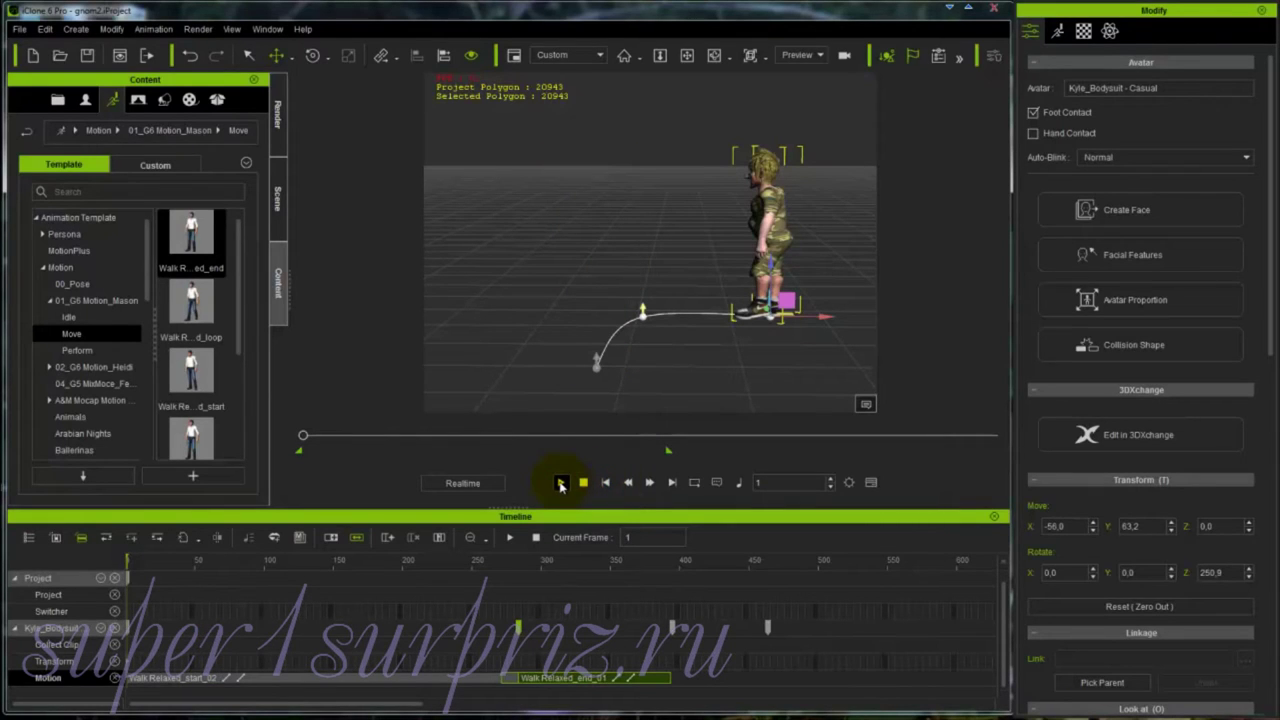
pyautogui.click(561, 484)
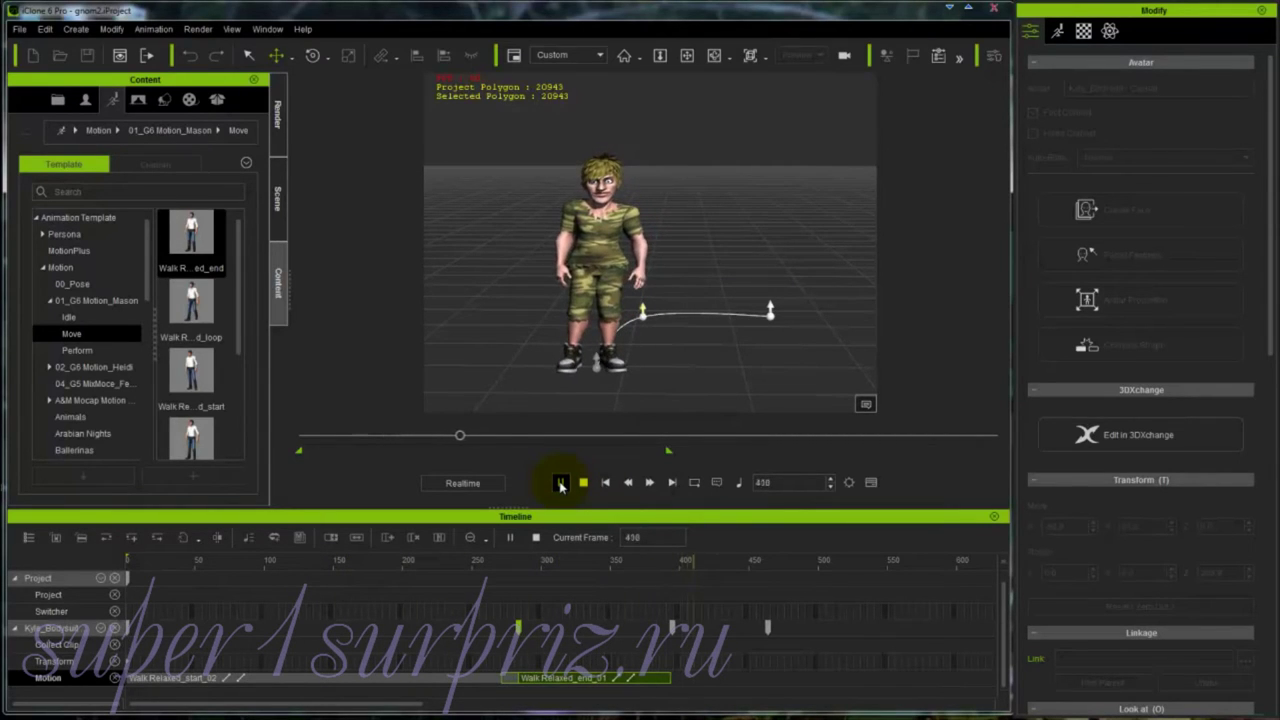
pyautogui.click(560, 483)
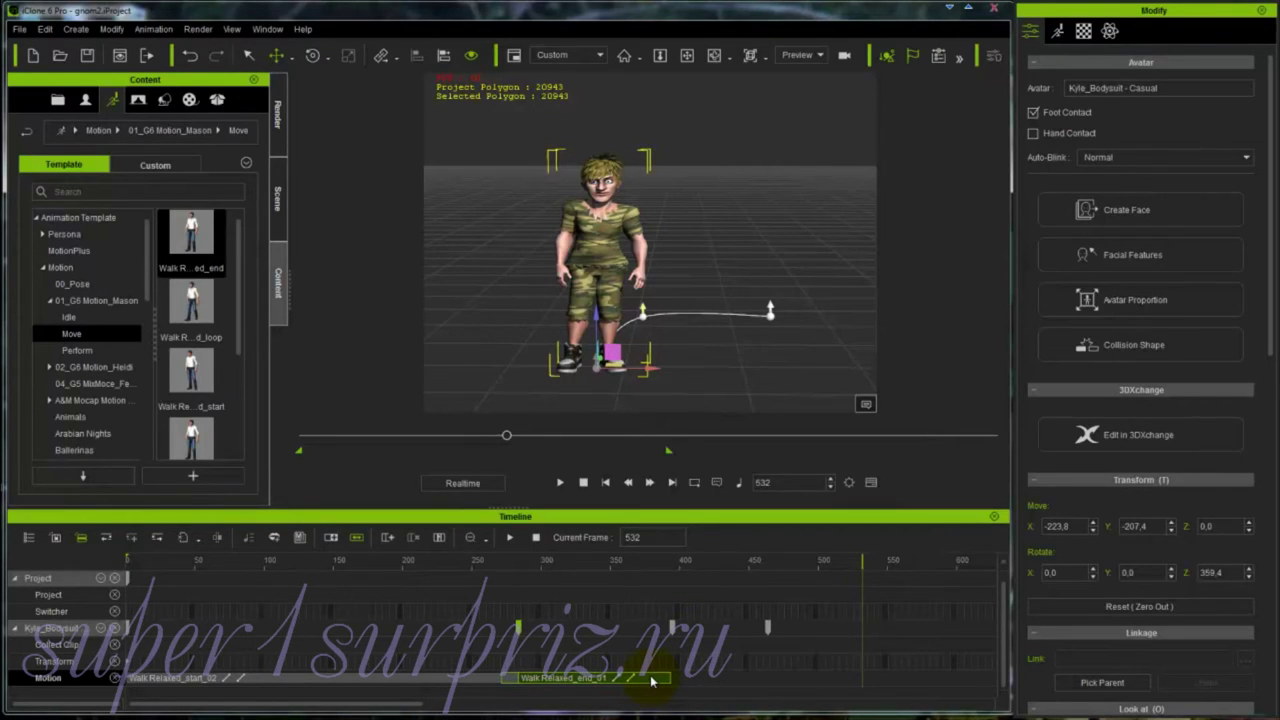
pyautogui.click(584, 483)
pyautogui.click(561, 484)
pyautogui.click(561, 484)
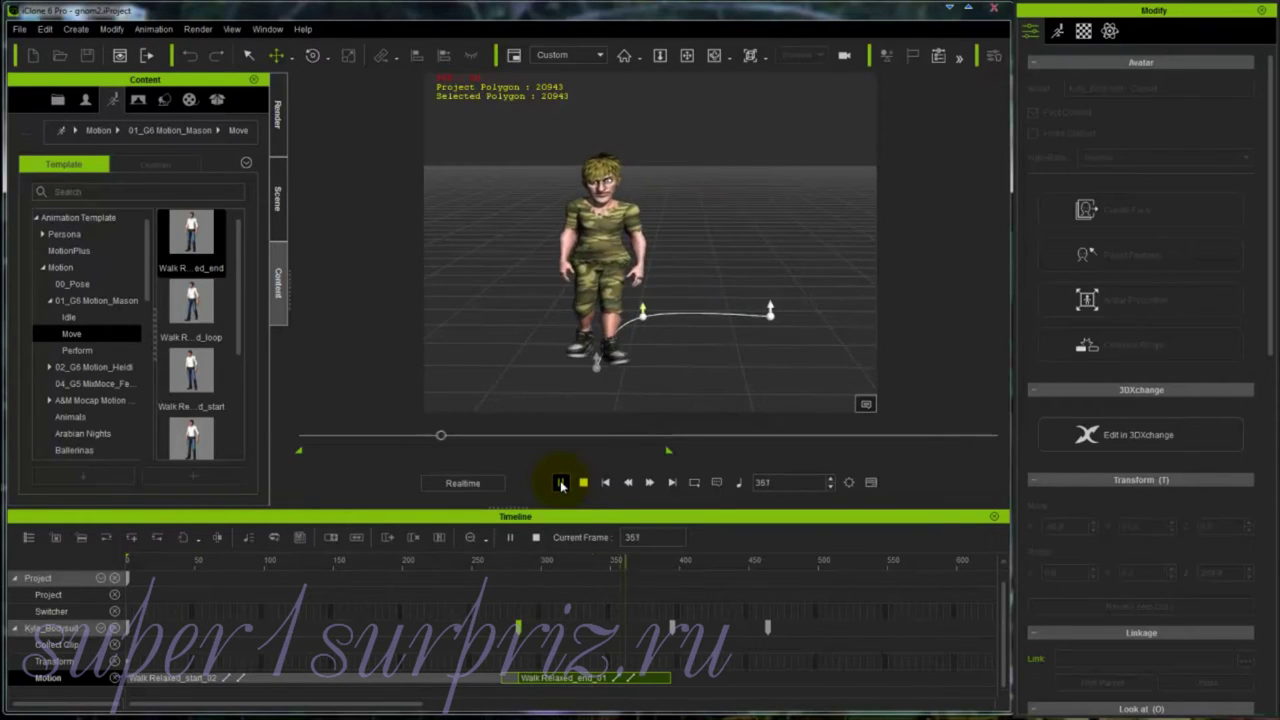
pyautogui.click(561, 484)
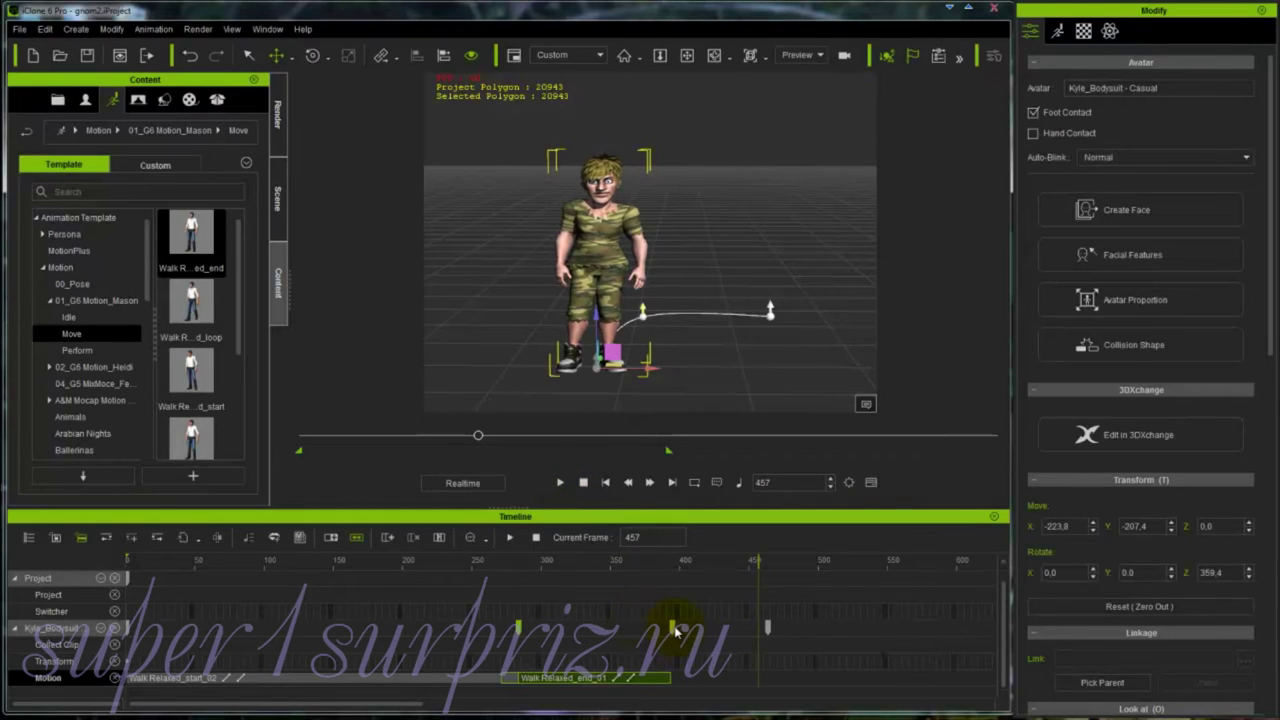
pyautogui.click(764, 630)
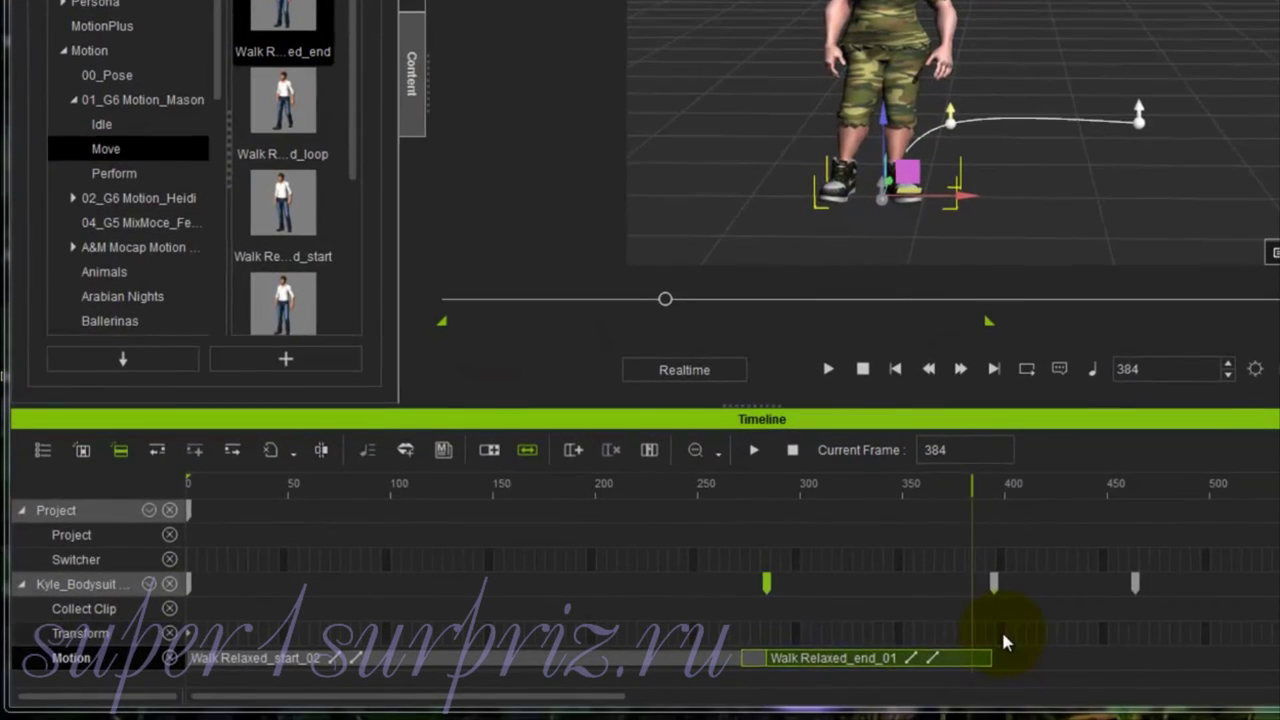
# - Add a Transform key for the avatar at frame 399 and paste a copy of it at frame 428
pyautogui.click(678, 661)
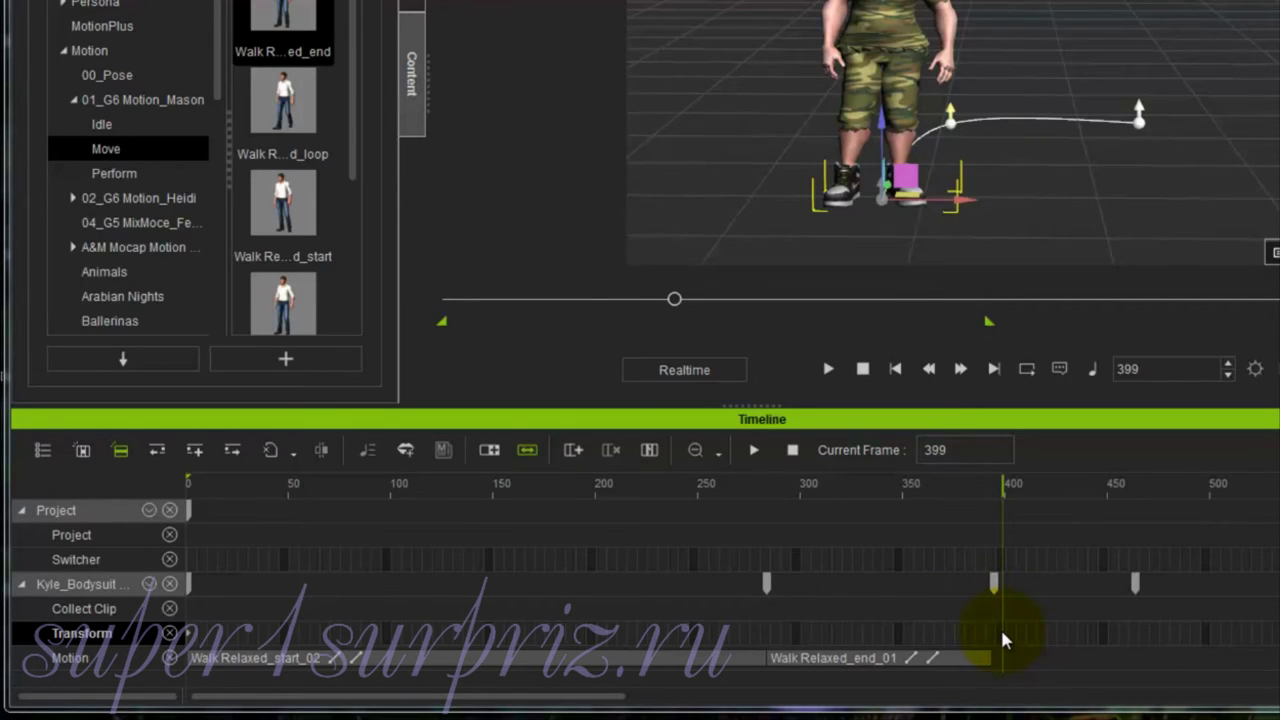
pyautogui.click(1000, 632)
pyautogui.rightClick(1001, 632)
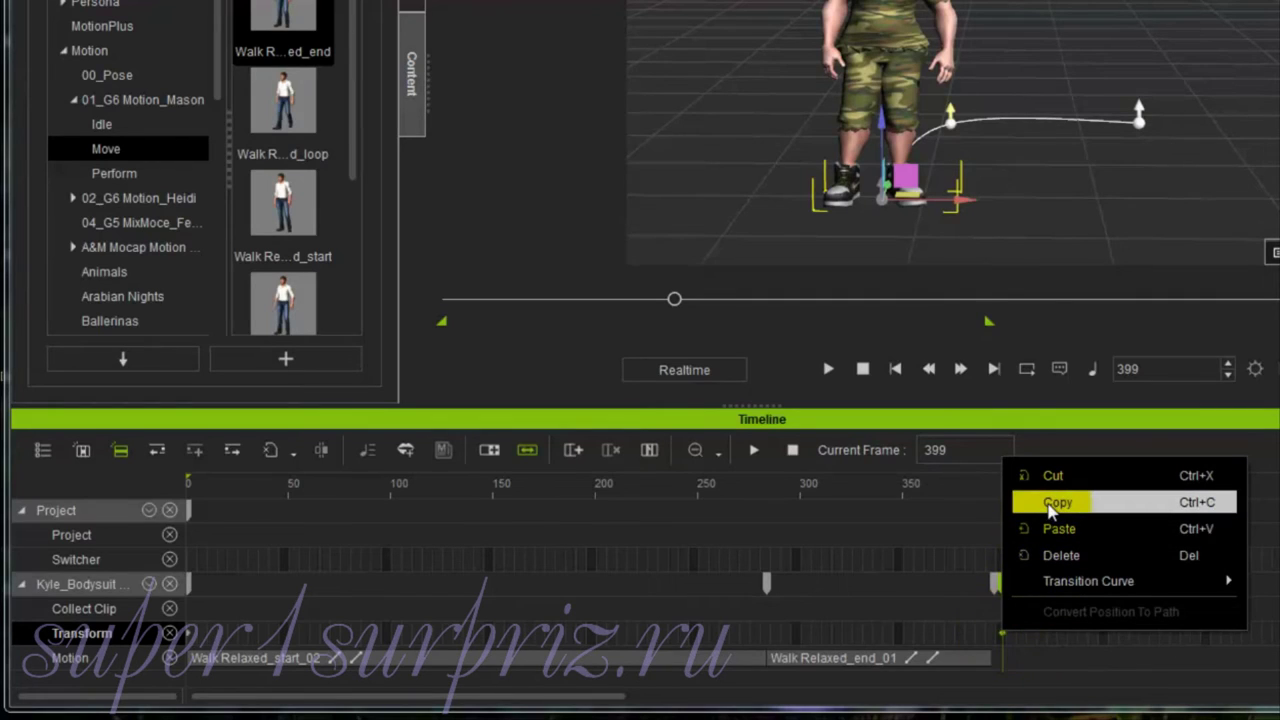
pyautogui.click(1046, 503)
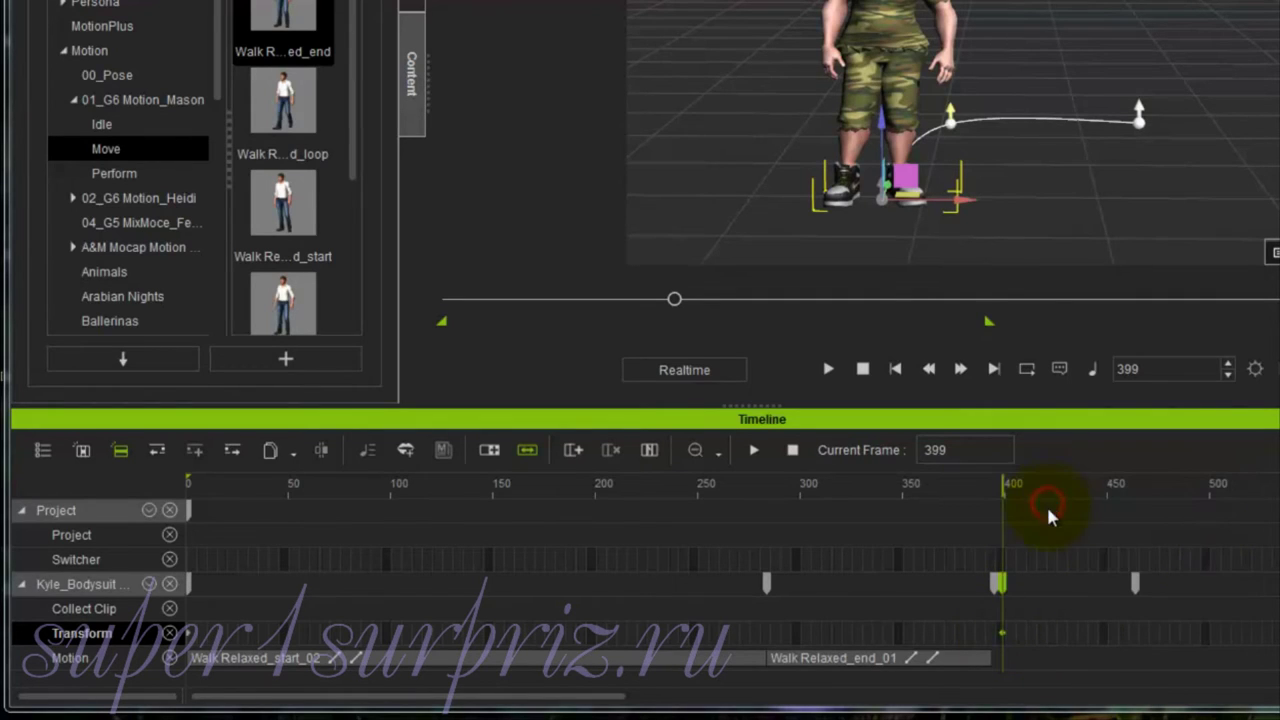
pyautogui.click(1063, 634)
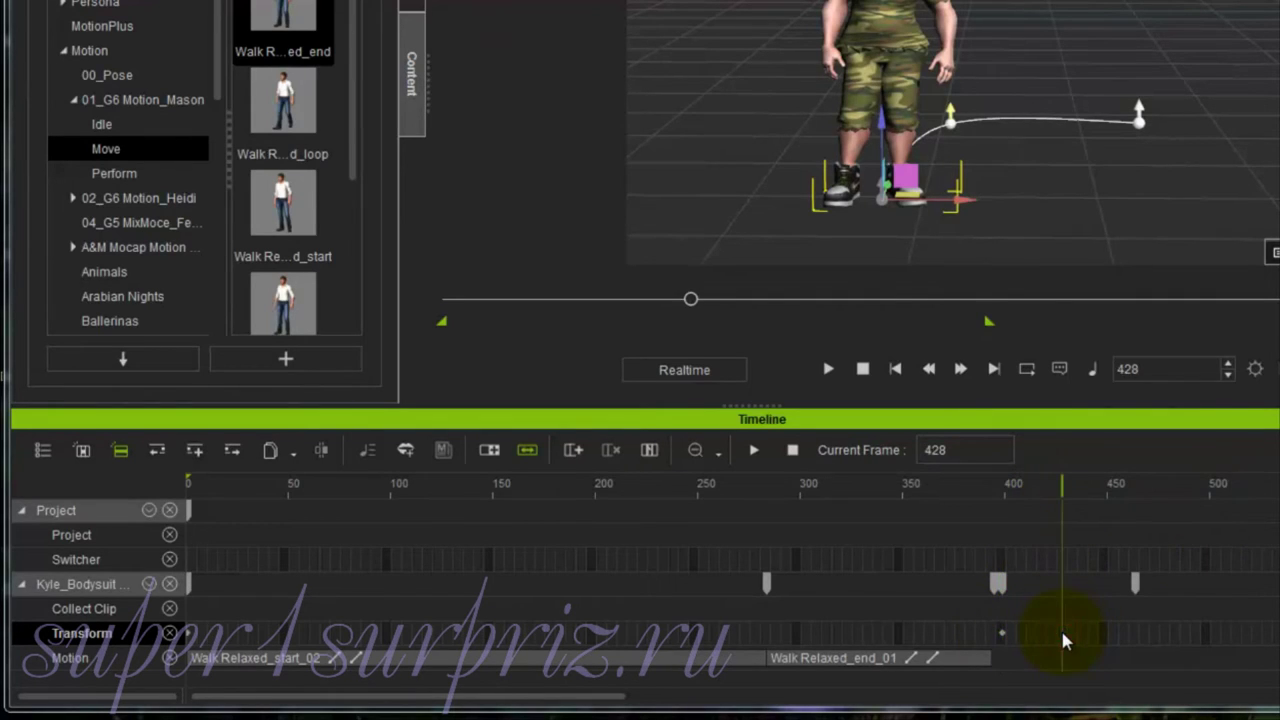
pyautogui.rightClick(1063, 633)
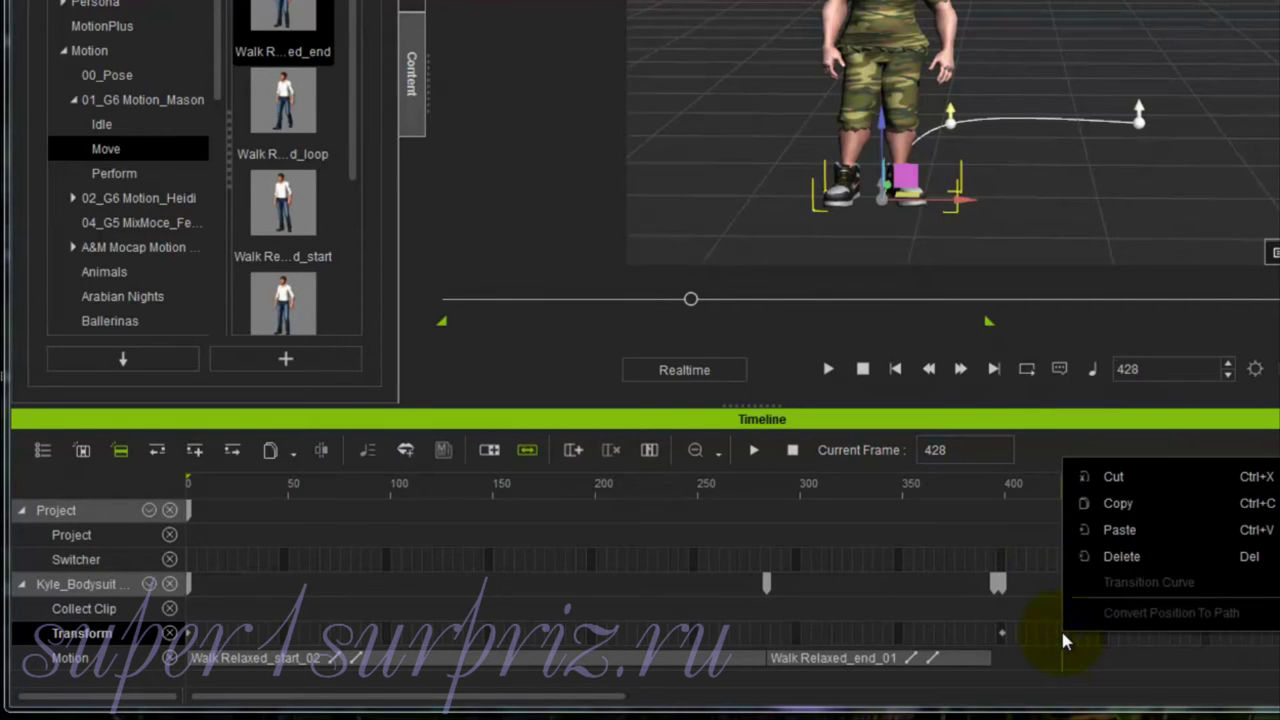
pyautogui.click(1086, 536)
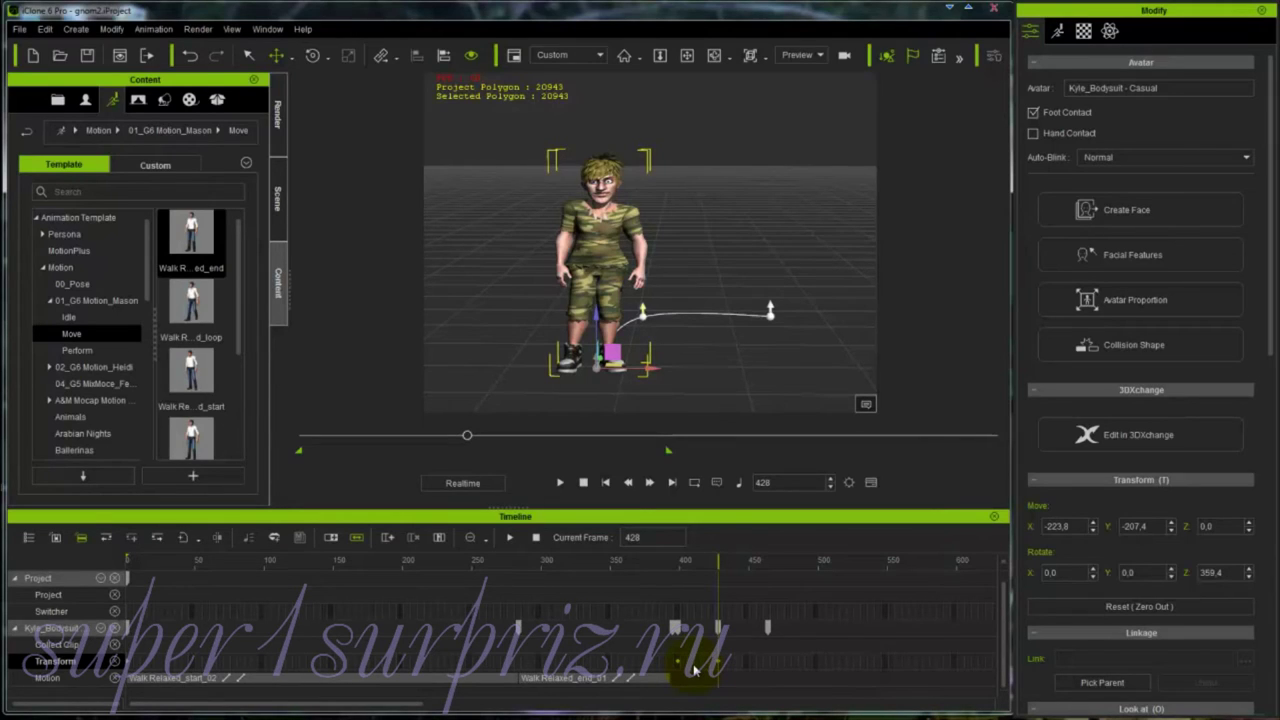
# - Place a Transform key at frame 453 and open Edit Motion Layer for the avatar
pyautogui.click(752, 661)
pyautogui.click(752, 662)
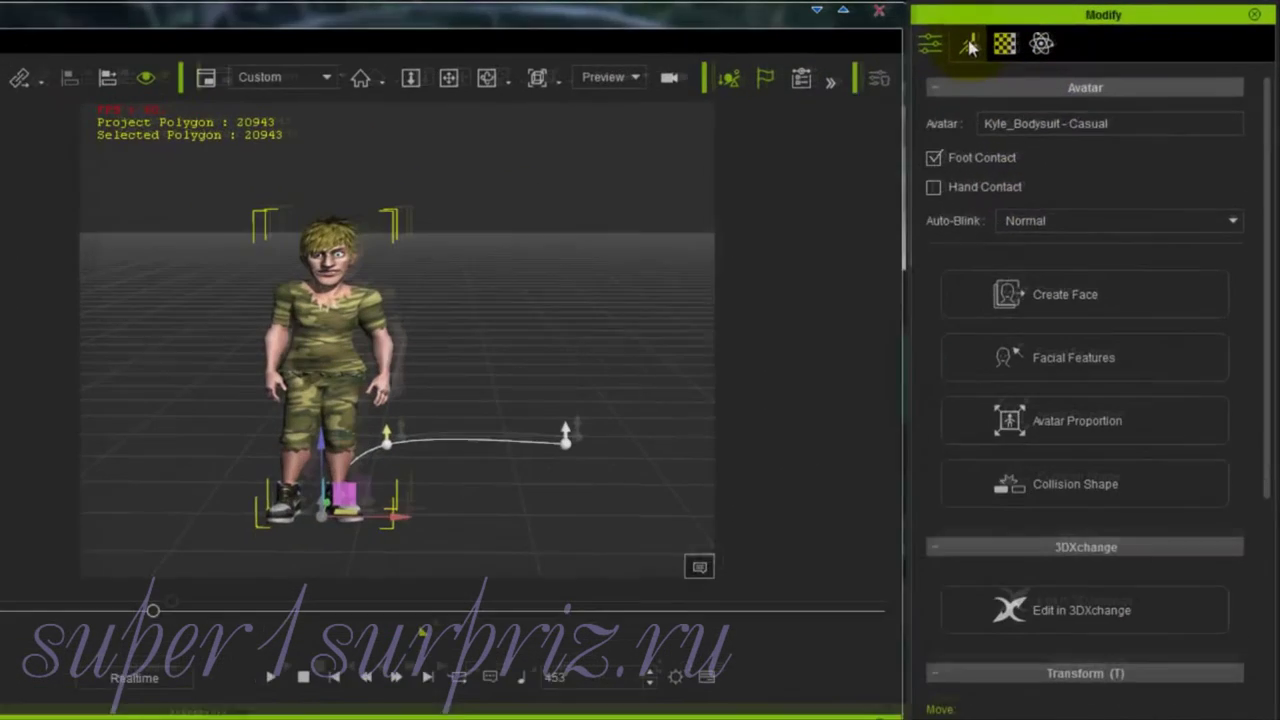
pyautogui.click(1059, 33)
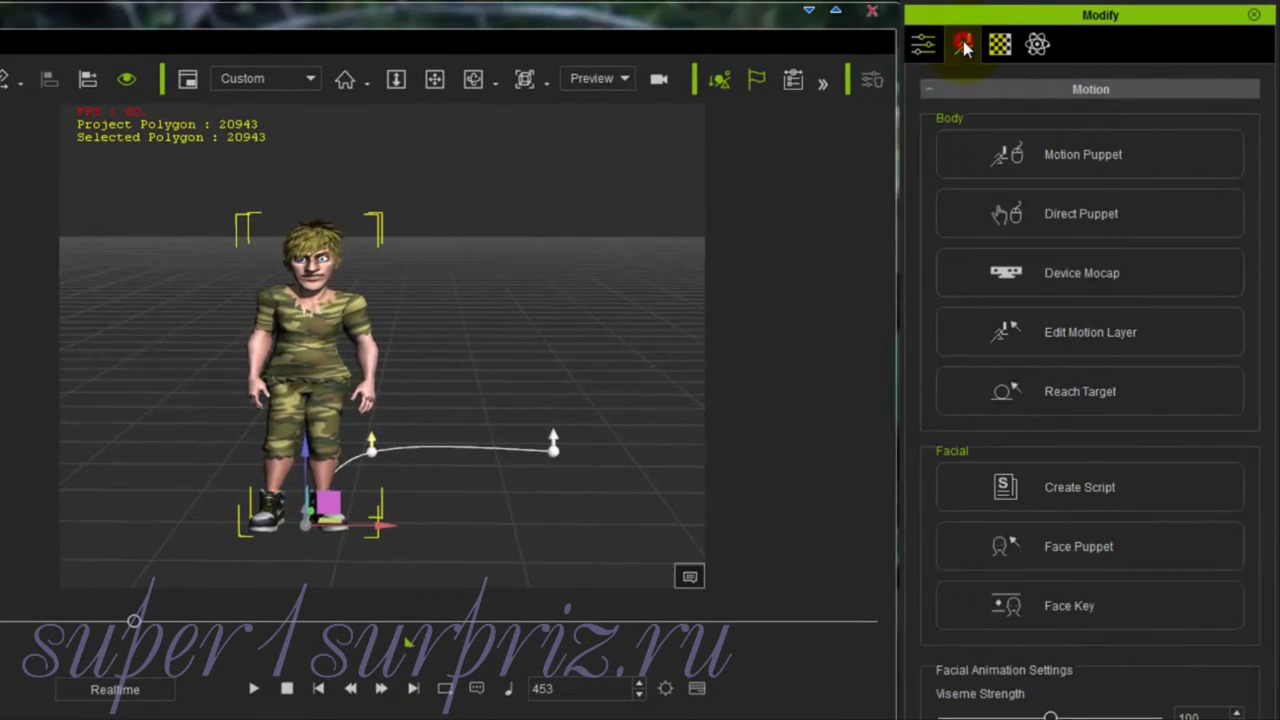
pyautogui.click(1091, 336)
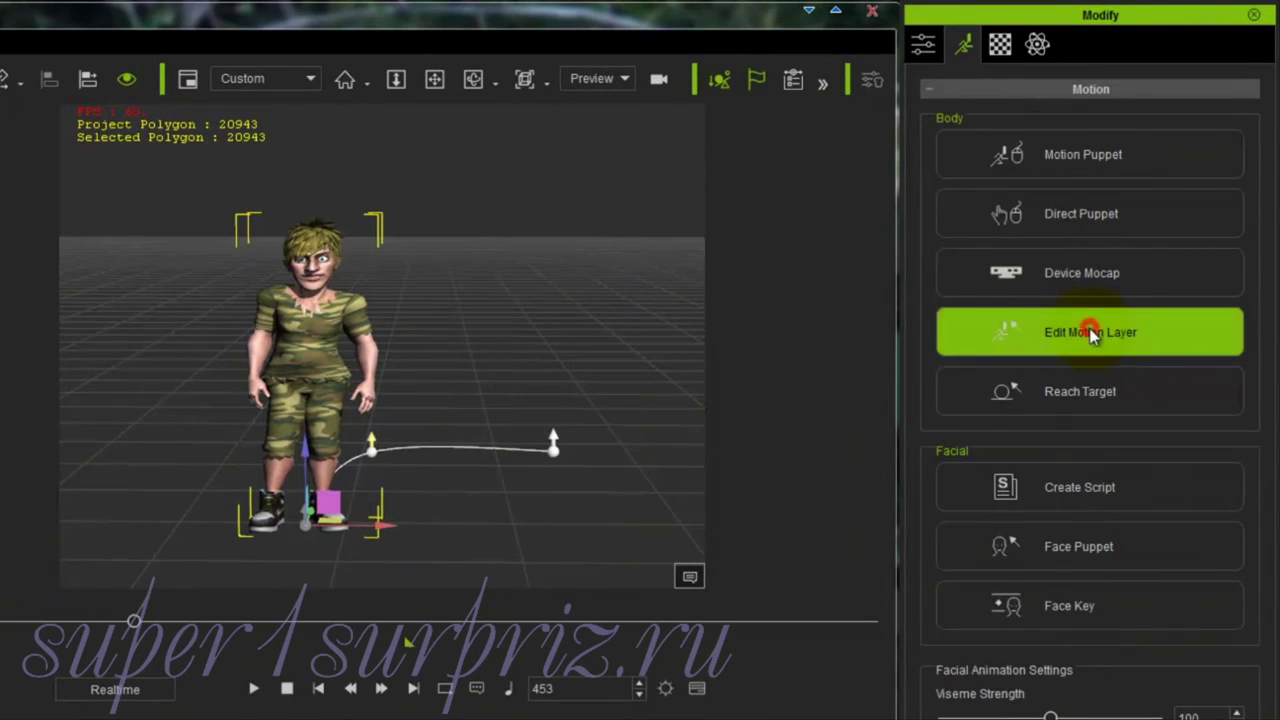
# - Try the Mirror option on the left forearm and the Body Part keying mode, ending with Mirror off and Full Body keying
pyautogui.click(762, 533)
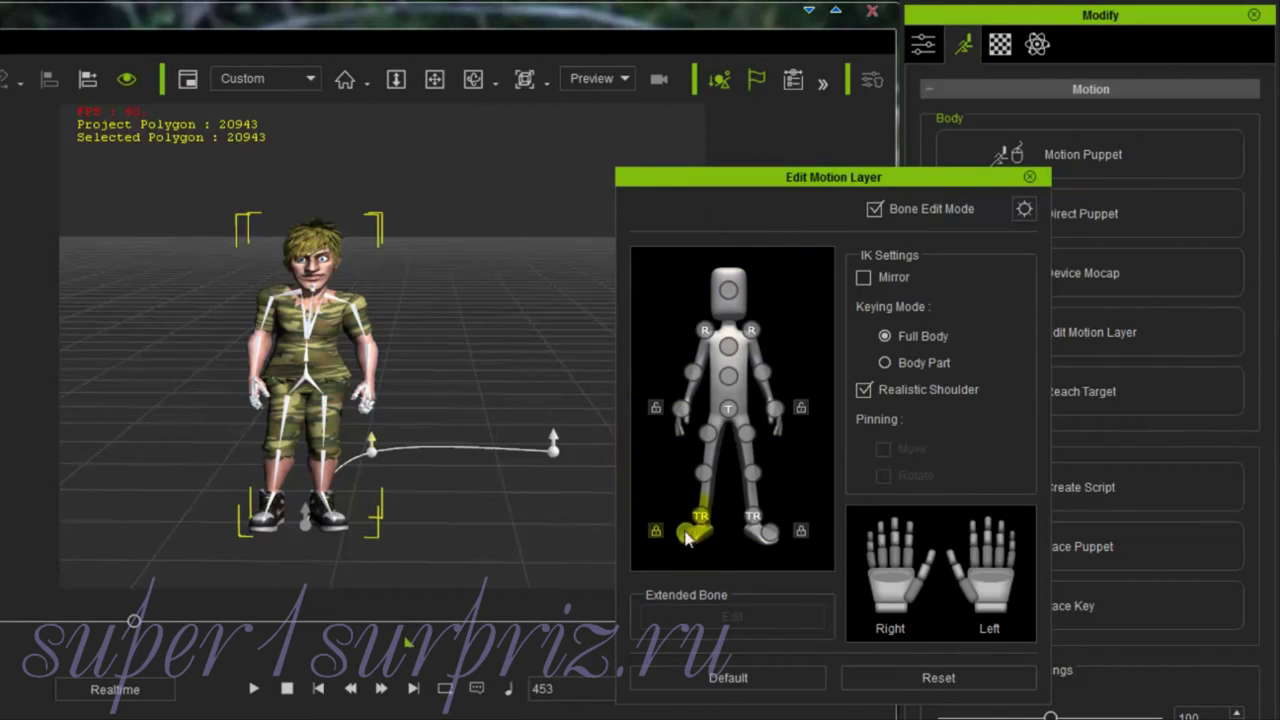
pyautogui.click(765, 376)
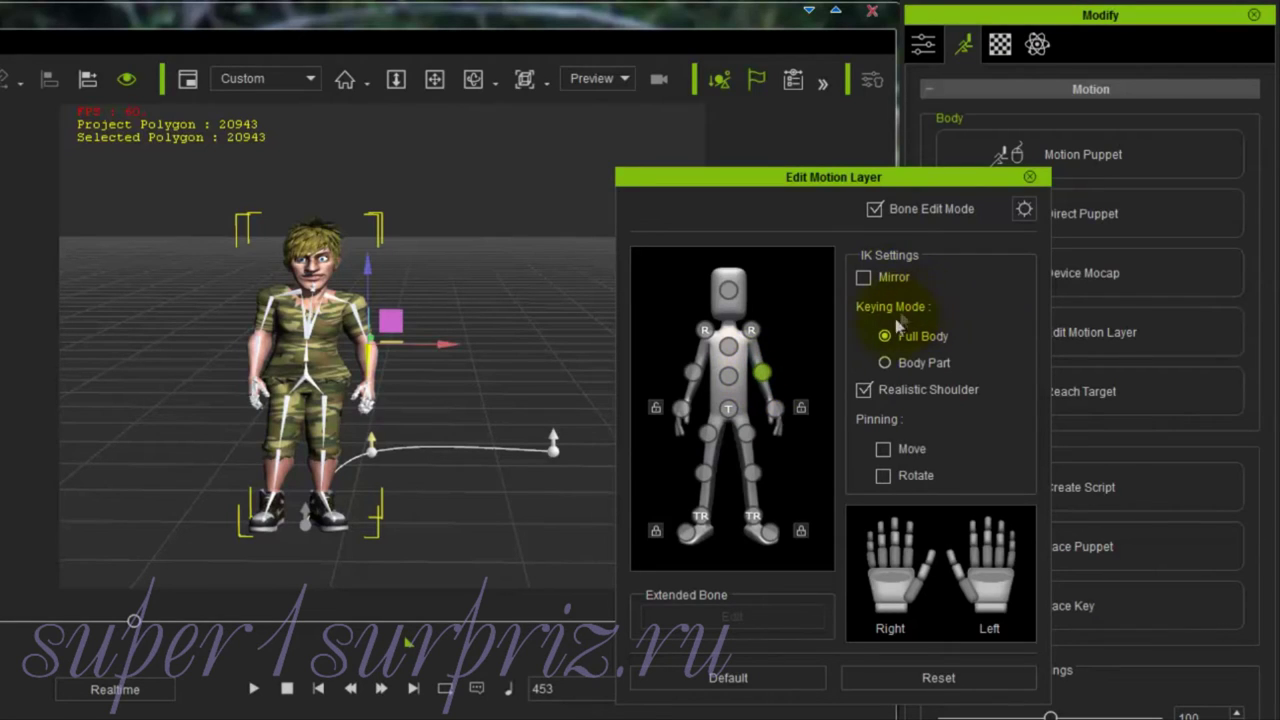
pyautogui.click(863, 278)
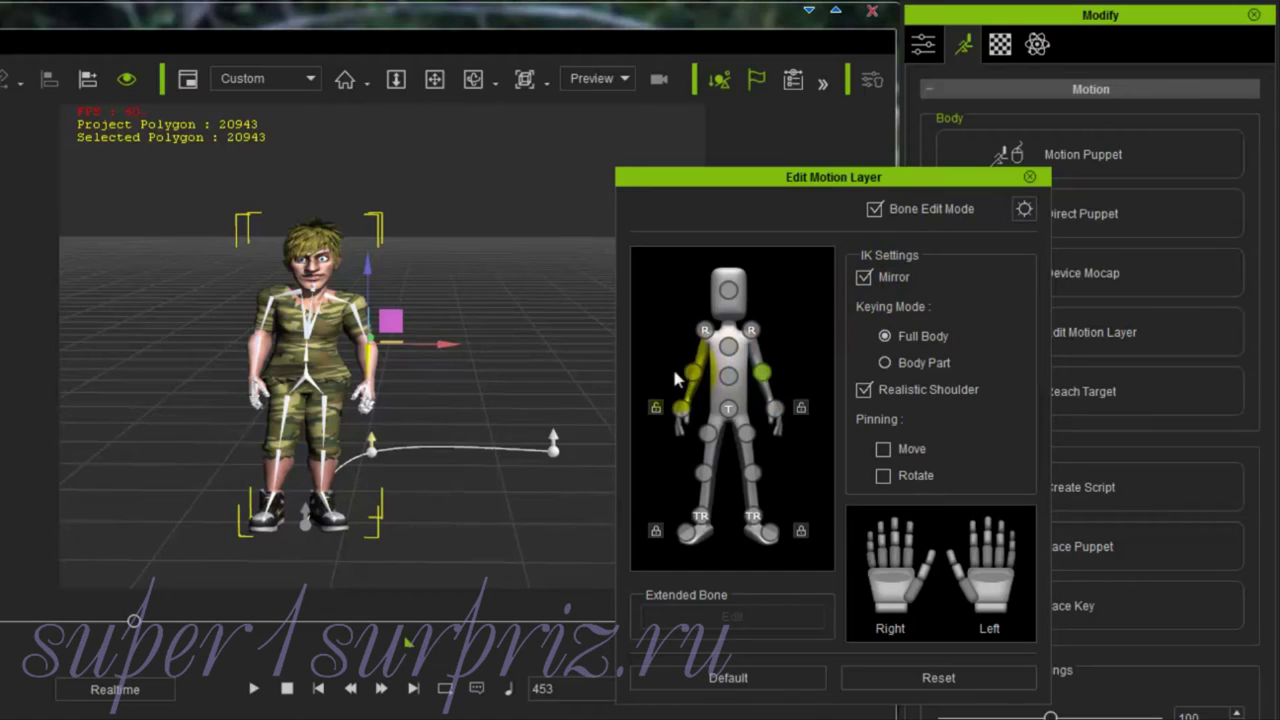
pyautogui.click(761, 374)
pyautogui.click(864, 279)
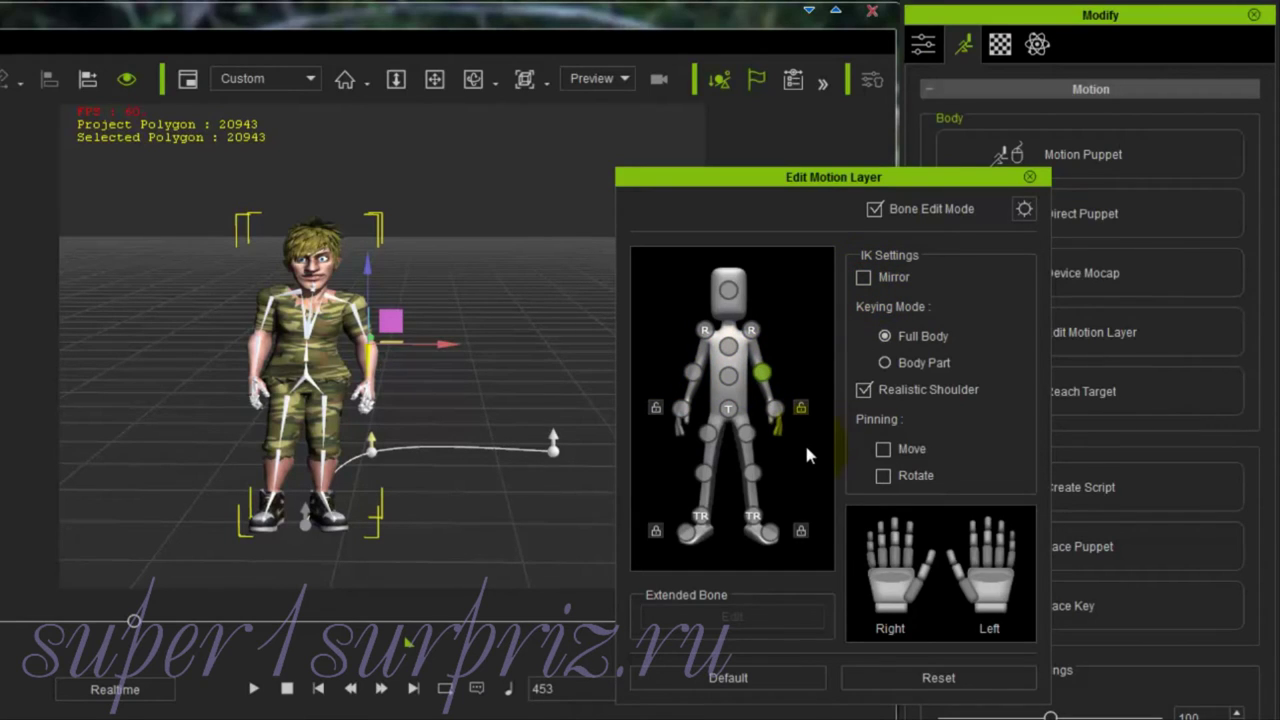
pyautogui.click(885, 363)
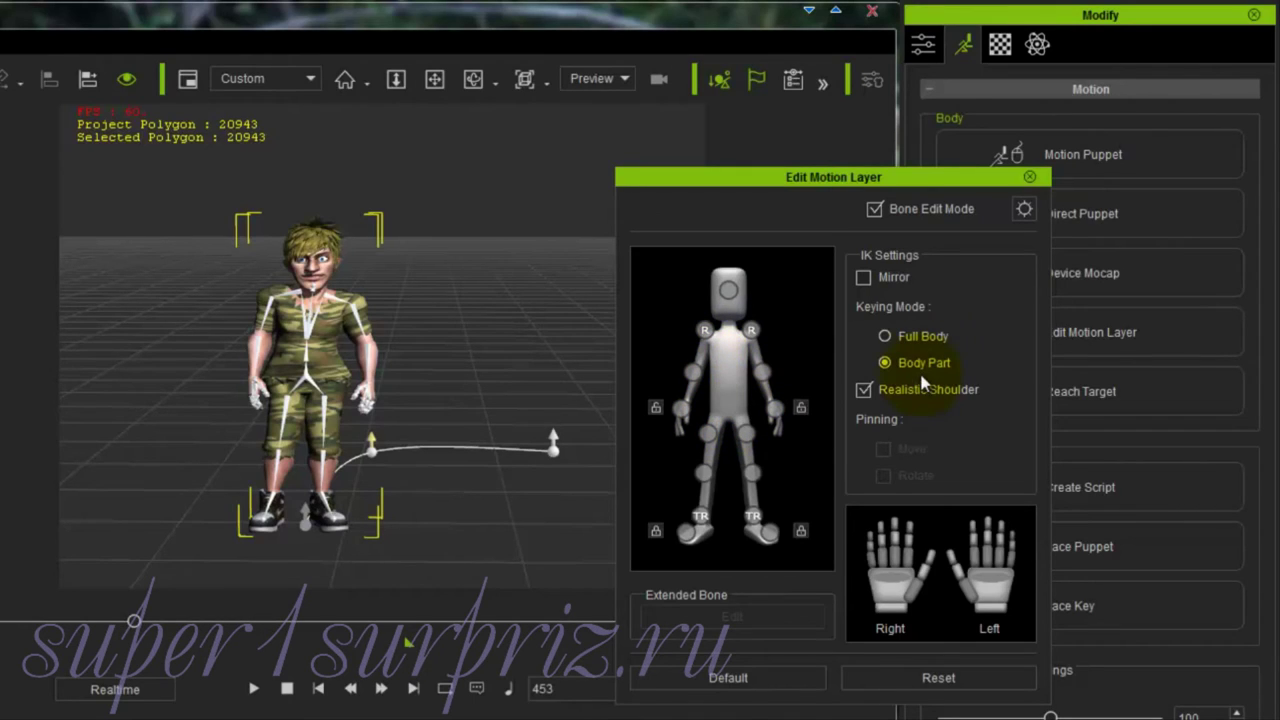
pyautogui.click(886, 337)
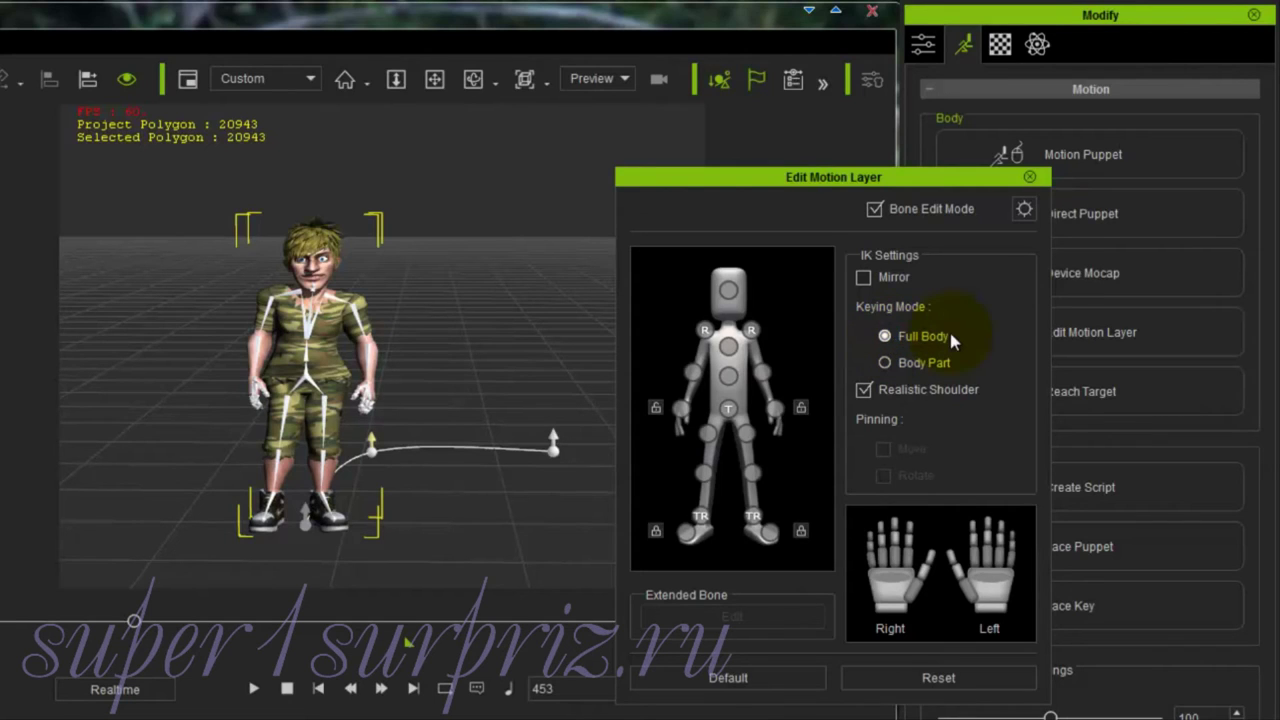
# - Raise the avatar's right forearm in front of the torso and pull its elbow outward from the body at frame 453
pyautogui.click(692, 372)
pyautogui.moveTo(221, 395); pyautogui.dragTo(256, 375)
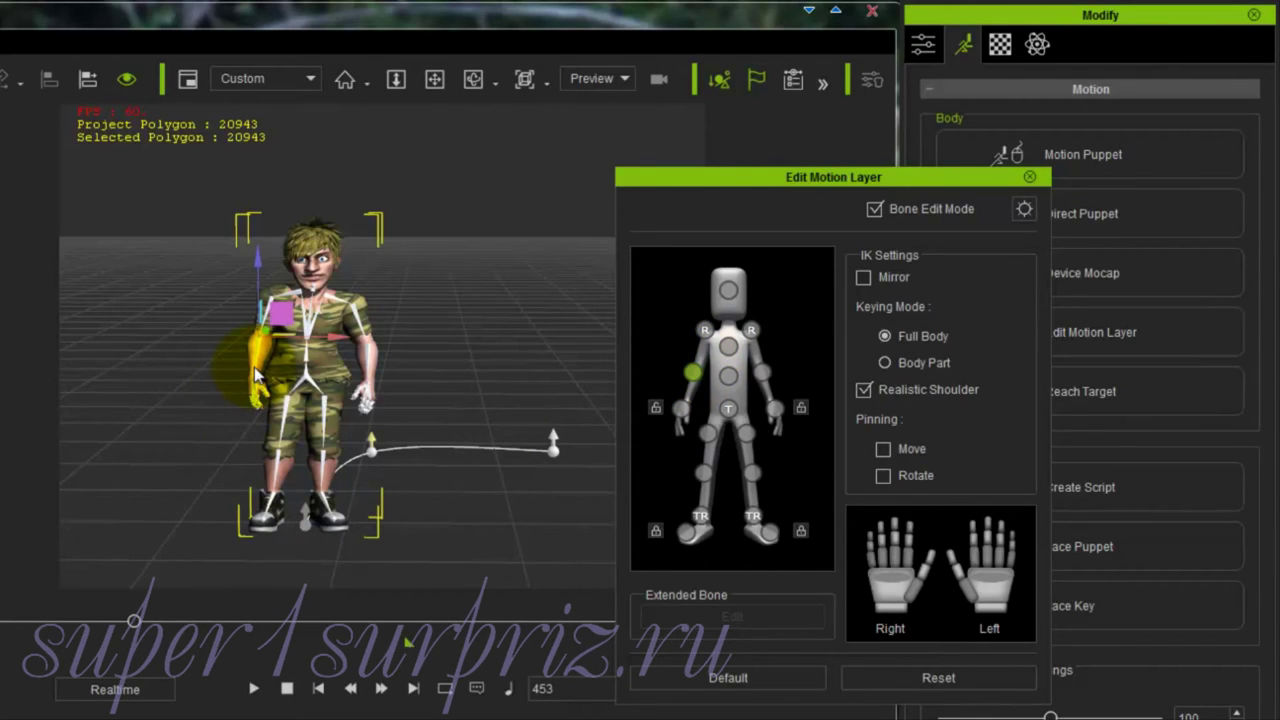
pyautogui.moveTo(256, 375); pyautogui.dragTo(243, 336)
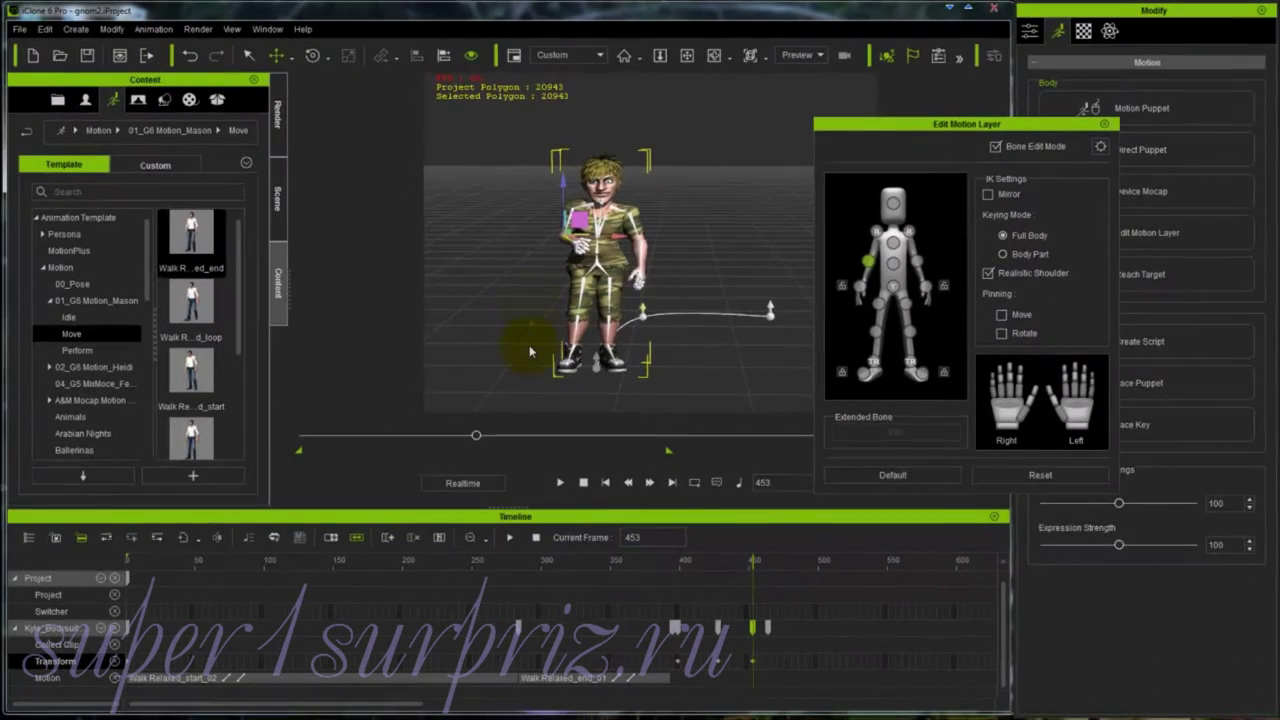
pyautogui.click(540, 363)
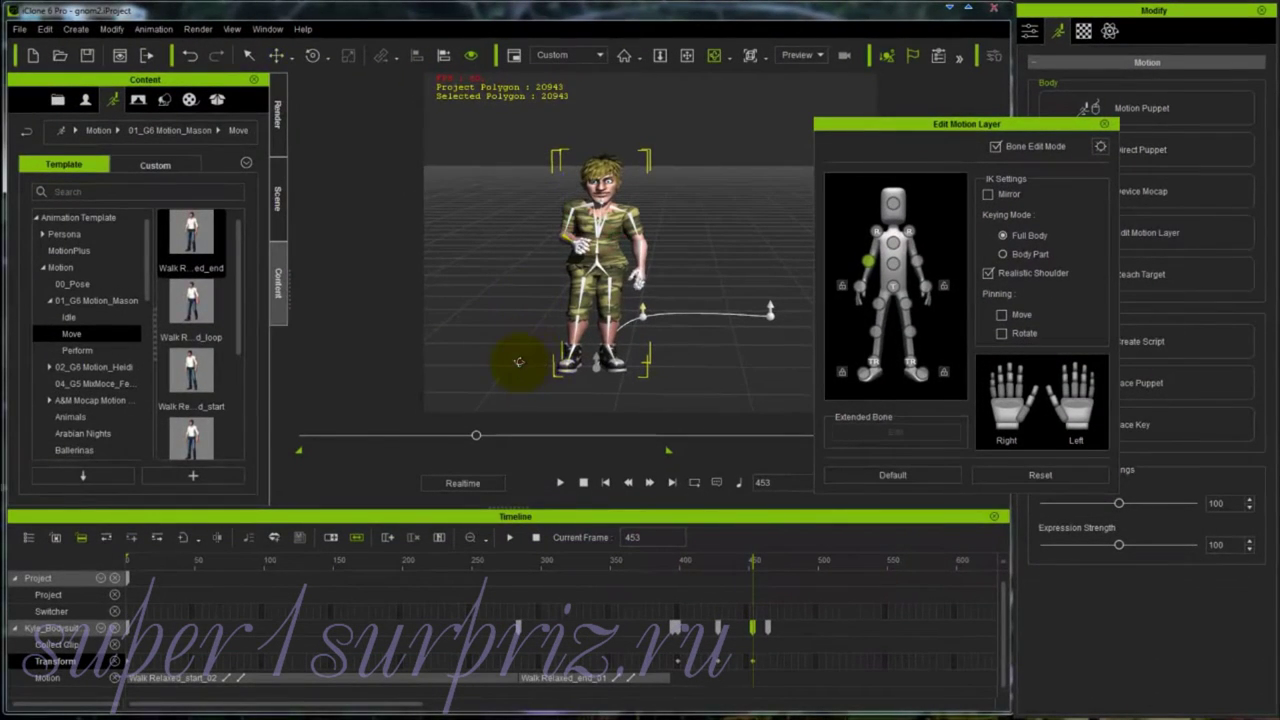
pyautogui.moveTo(518, 361); pyautogui.dragTo(620, 354, button='right')
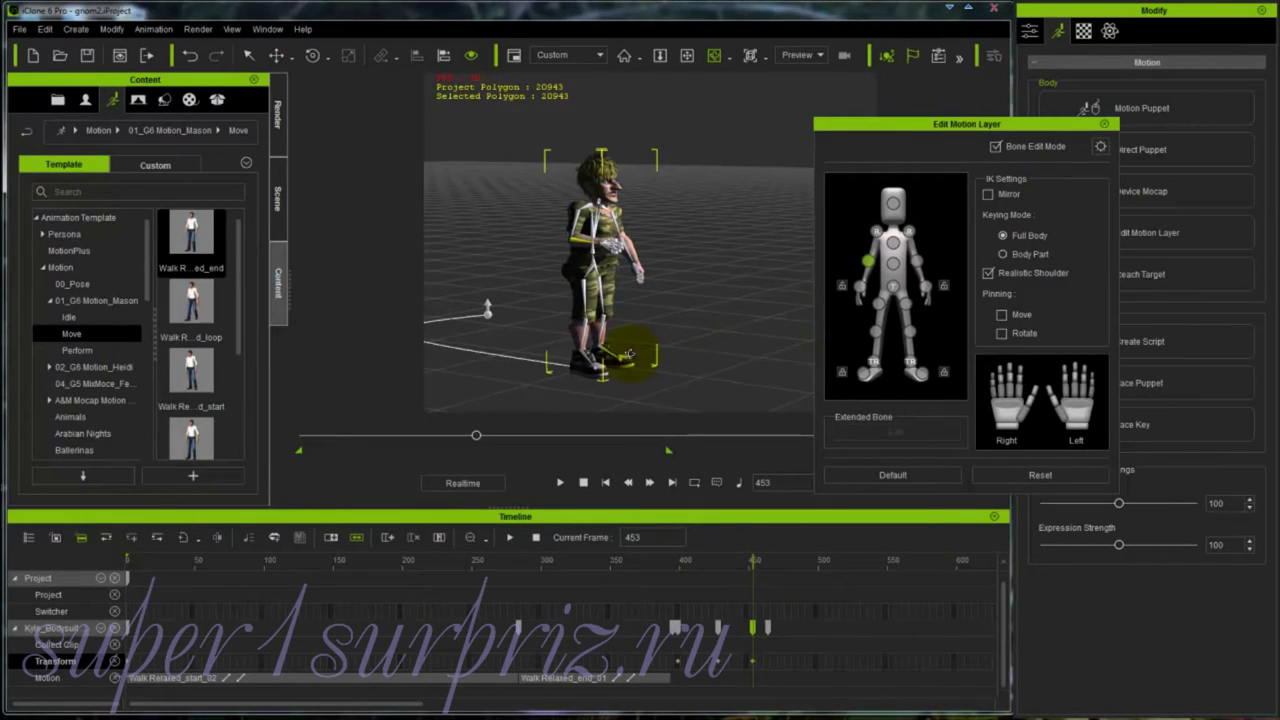
pyautogui.moveTo(640, 275); pyautogui.dragTo(575, 372, button='right')
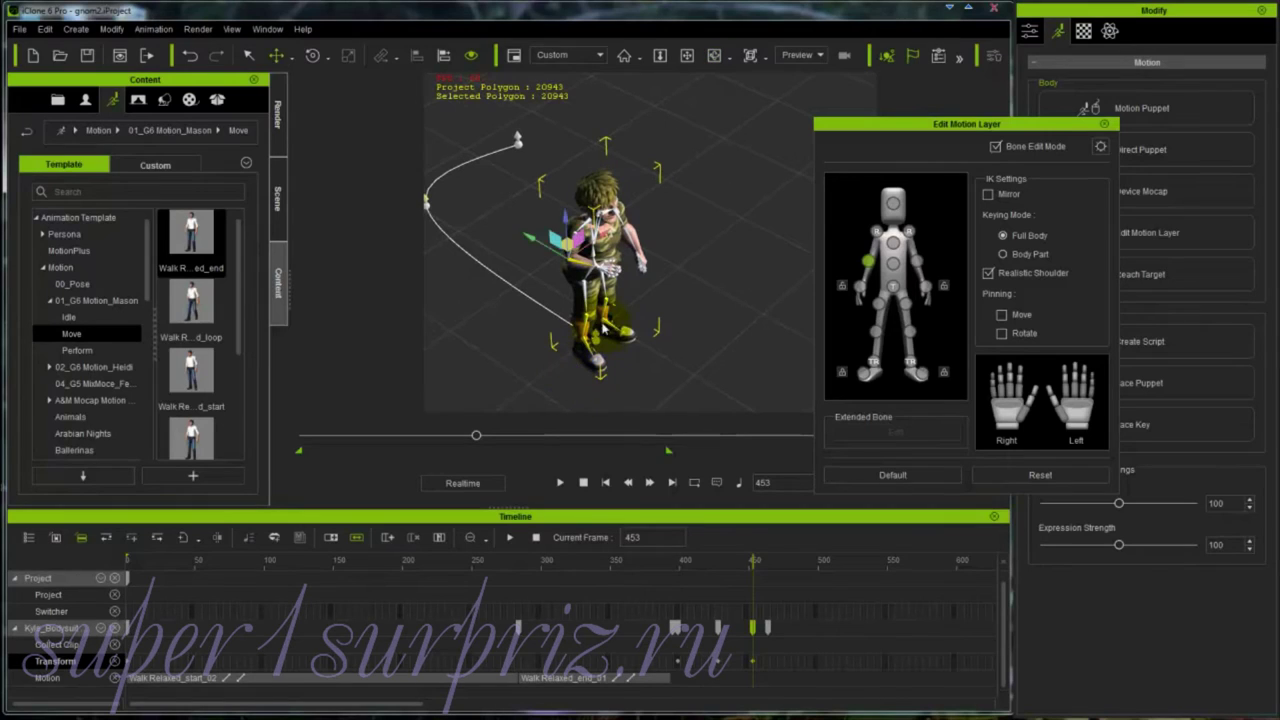
pyautogui.moveTo(600, 235); pyautogui.dragTo(538, 250)
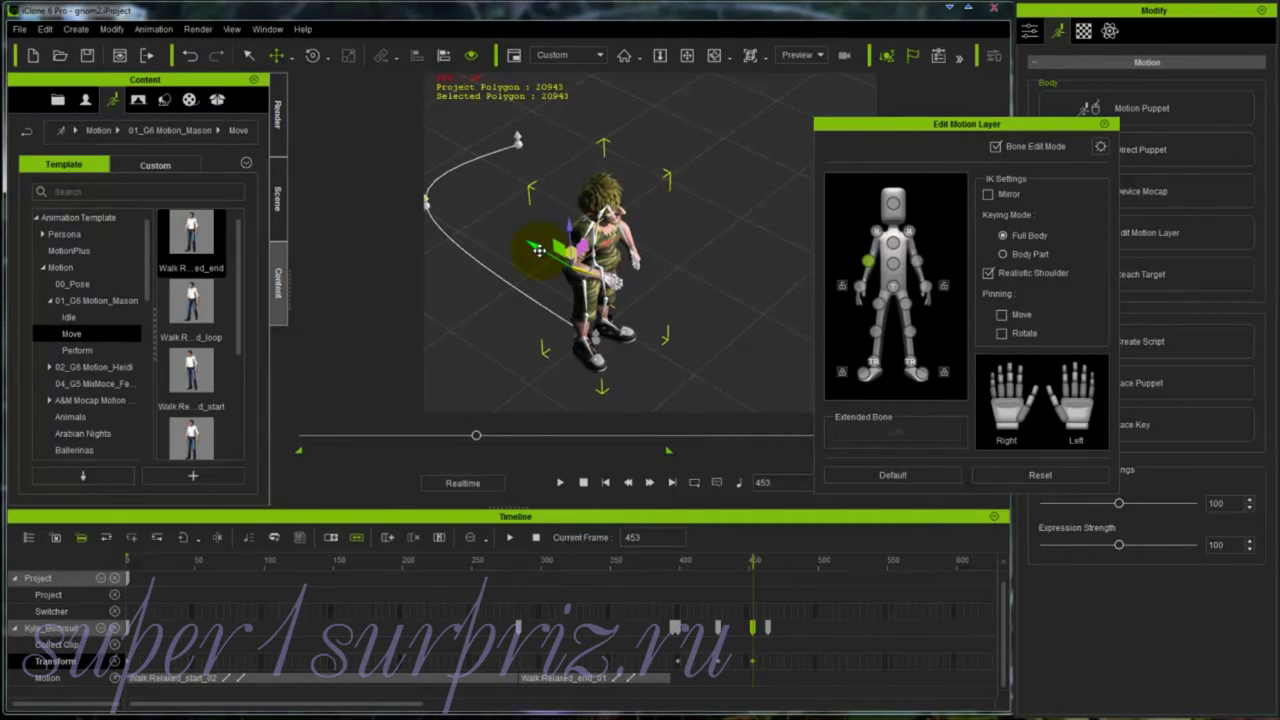
# - Rotate the right forearm so the hand comes across the front of the chest
pyautogui.moveTo(686, 305); pyautogui.dragTo(617, 100, button='right')
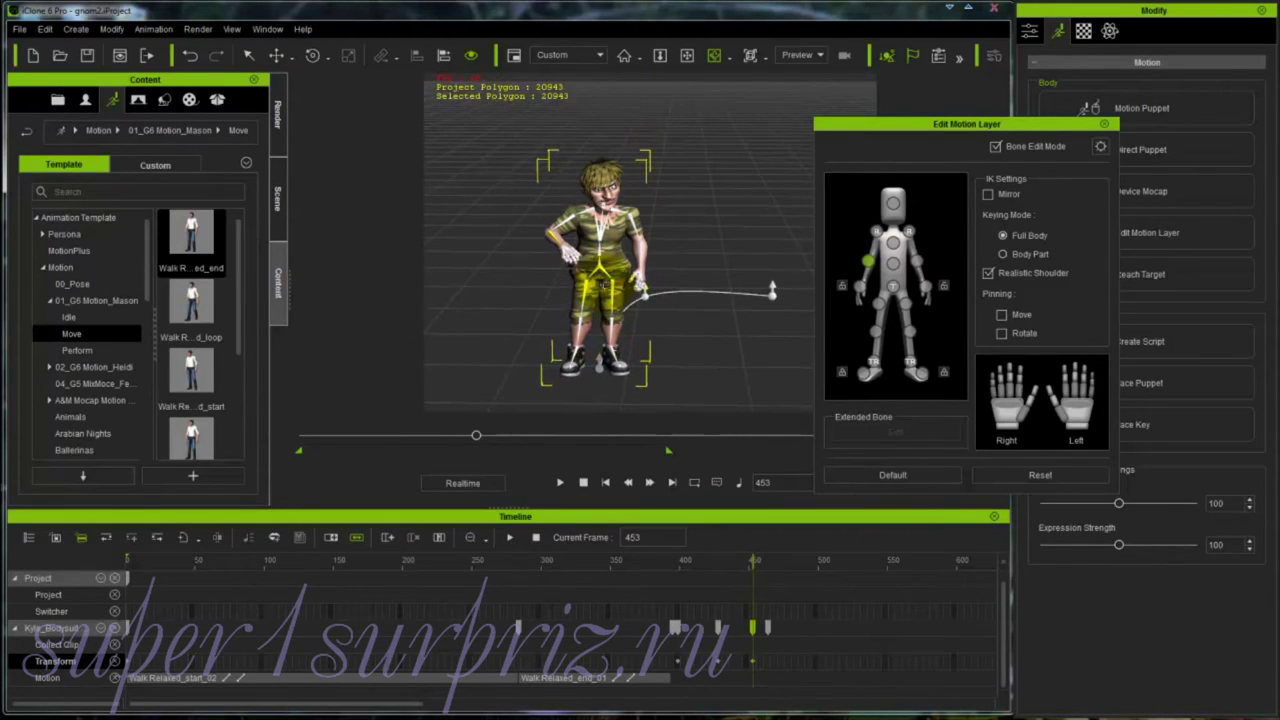
pyautogui.press('e')
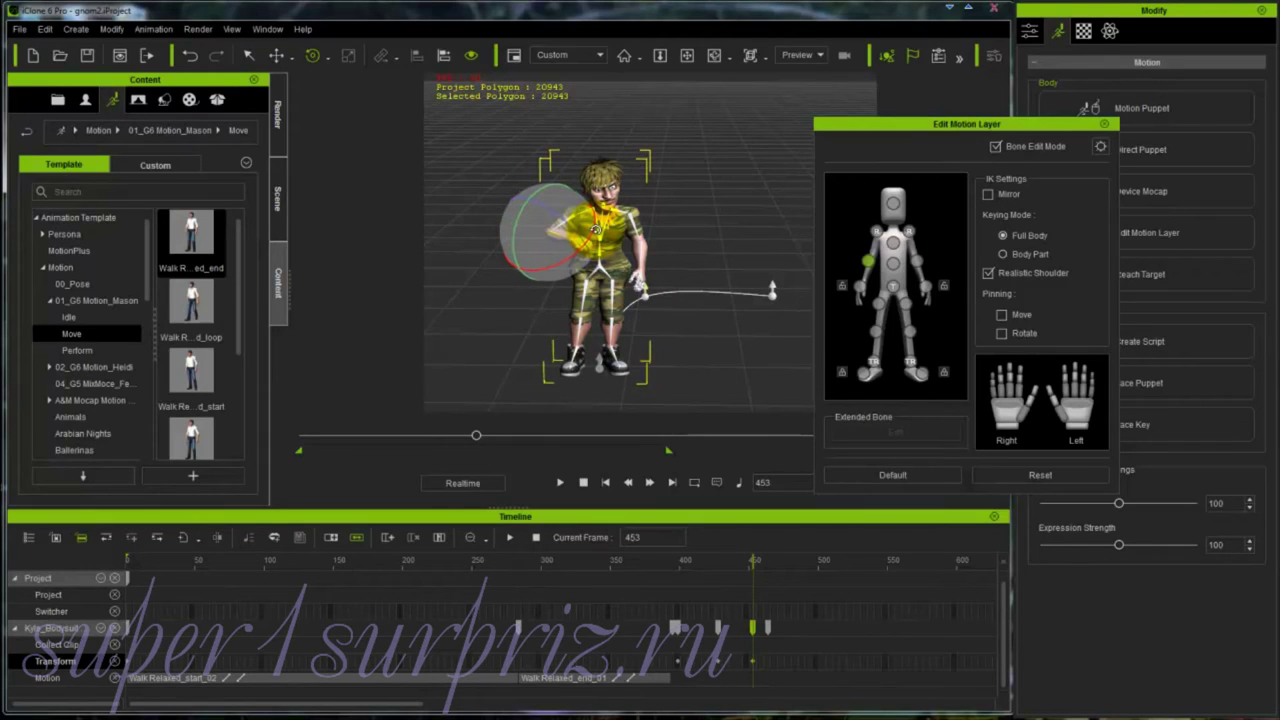
pyautogui.moveTo(530, 212); pyautogui.dragTo(519, 216)
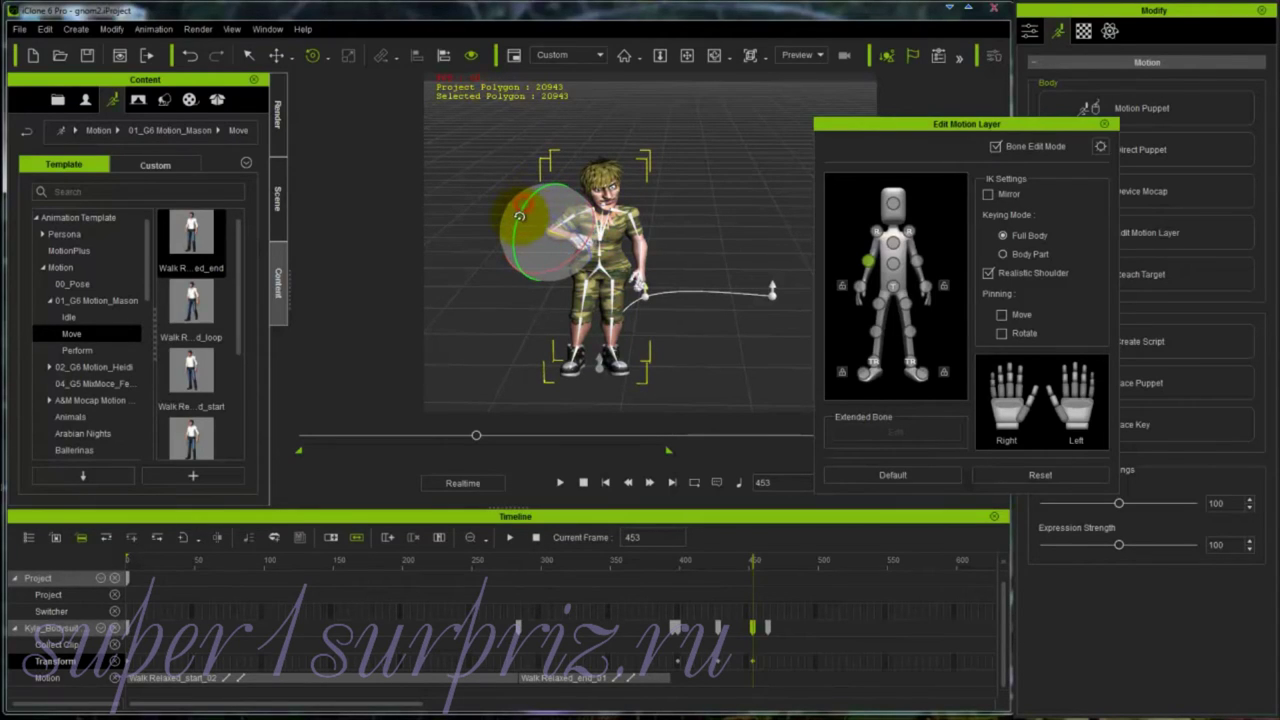
pyautogui.press('w')
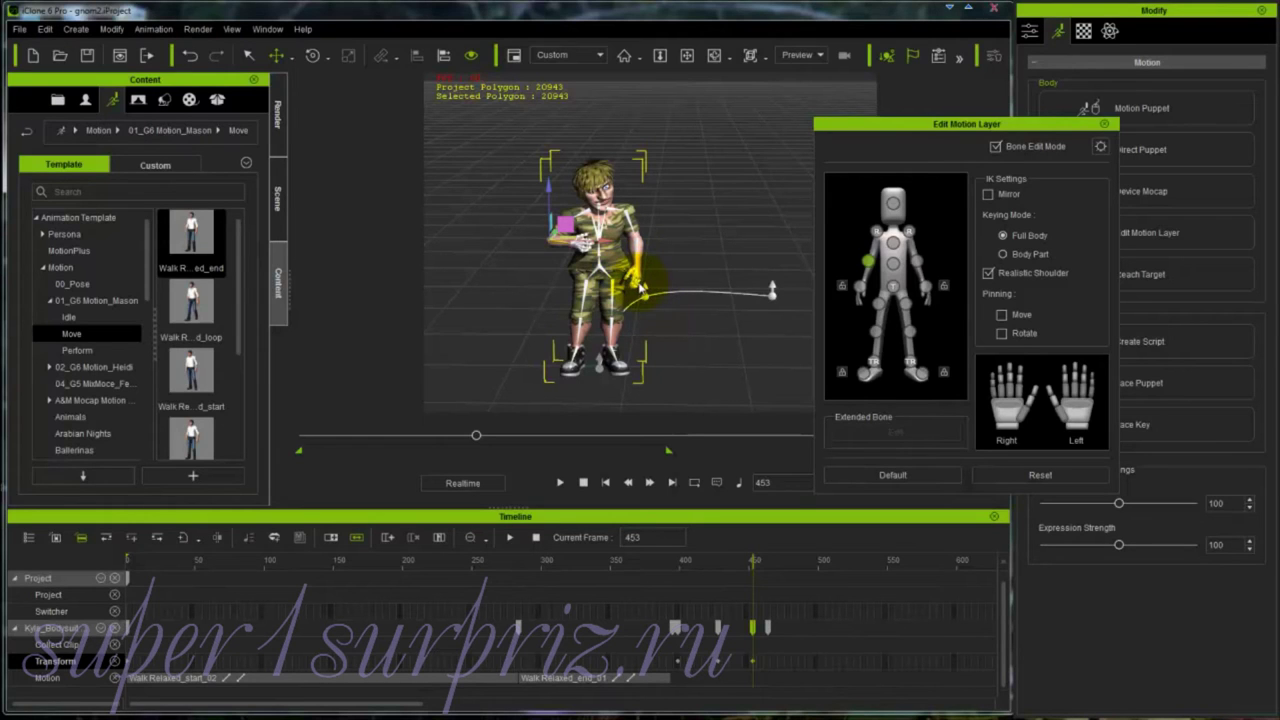
# - Reshape the left hand's pose with the palm control, opening the fist and adjusting the curl of the fingers
pyautogui.press('z')
pyautogui.moveTo(645, 288); pyautogui.dragTo(657, 128)
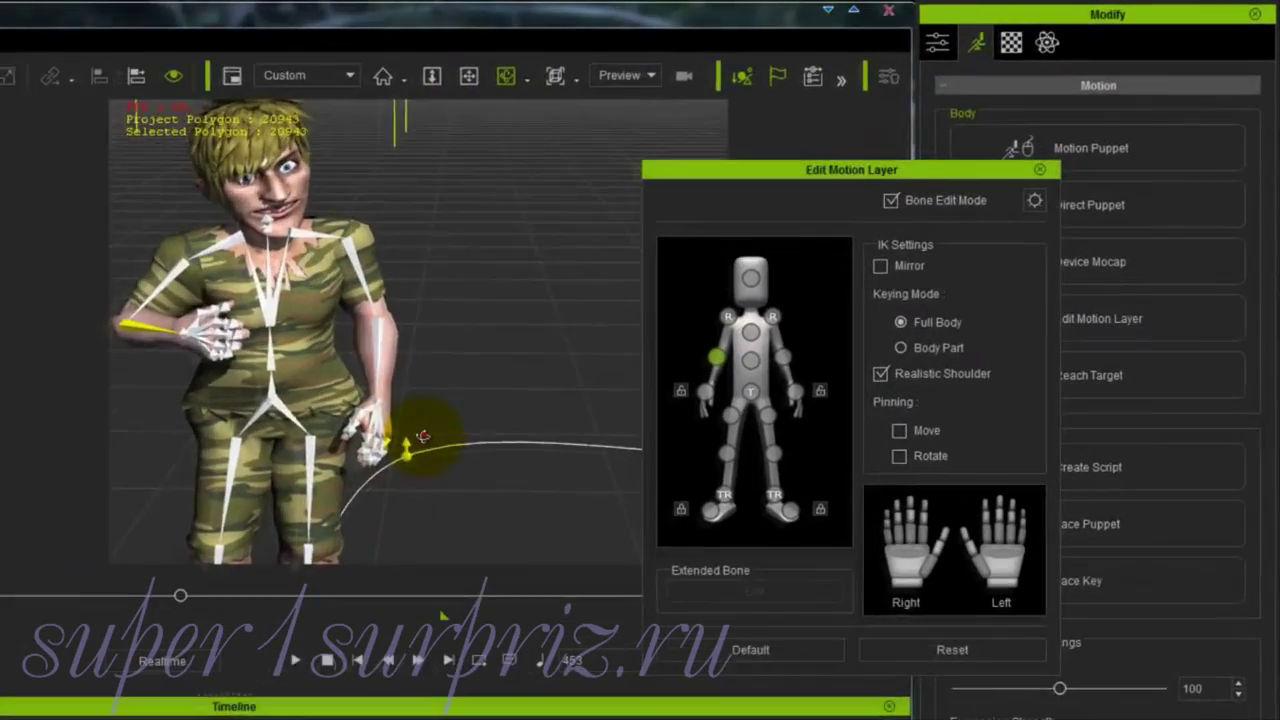
pyautogui.moveTo(638, 308); pyautogui.dragTo(498, 319)
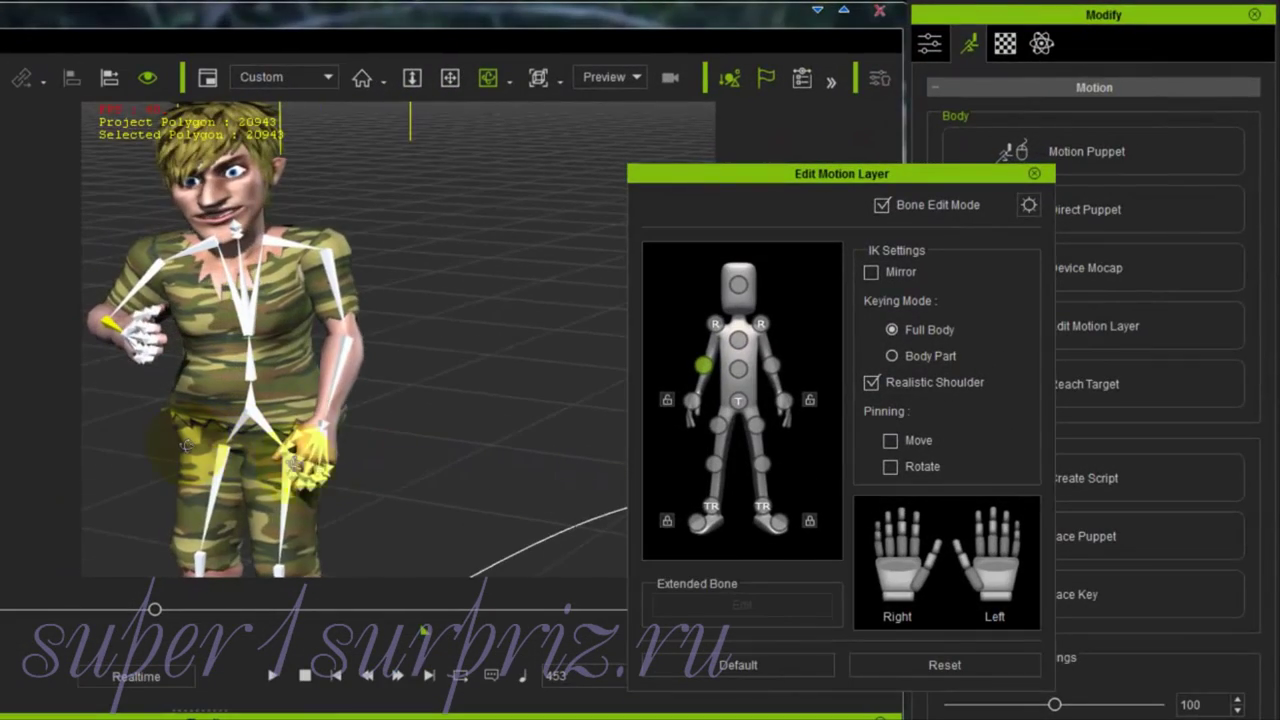
pyautogui.moveTo(185, 446); pyautogui.dragTo(31, 465)
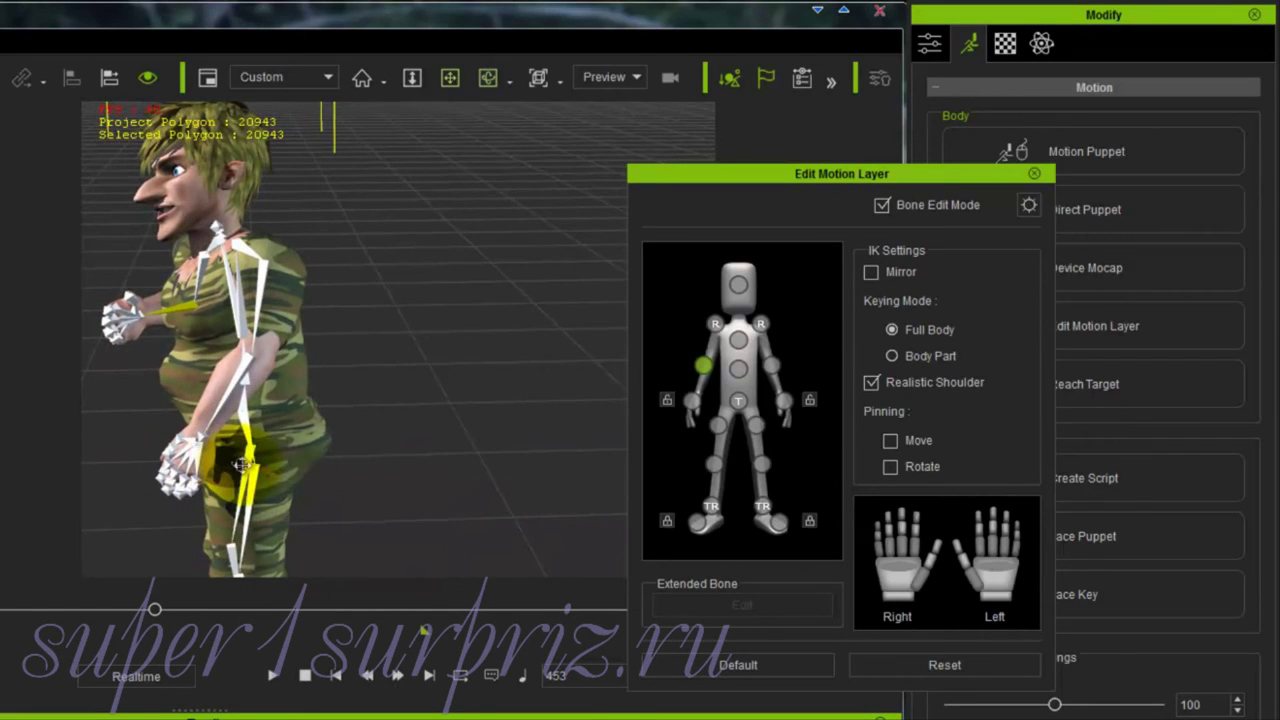
pyautogui.moveTo(242, 464); pyautogui.dragTo(346, 514)
pyautogui.scroll(3, 400, 425)
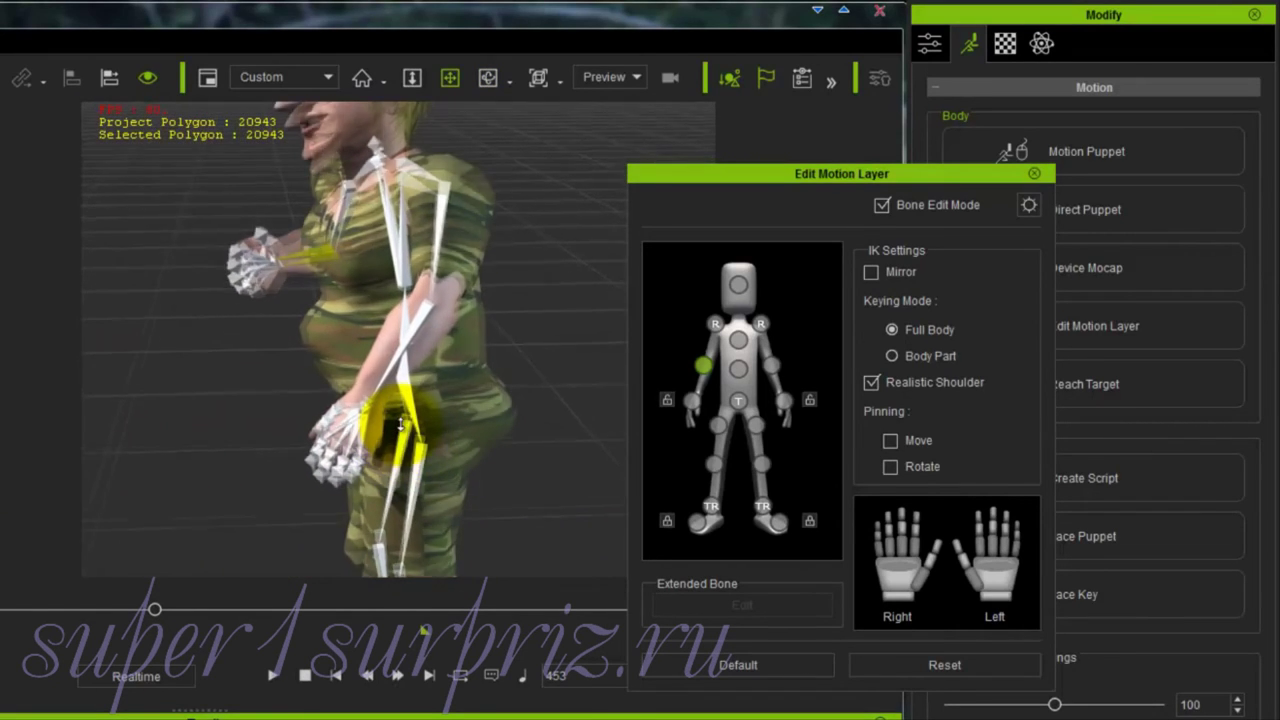
pyautogui.moveTo(401, 425); pyautogui.dragTo(420, 379)
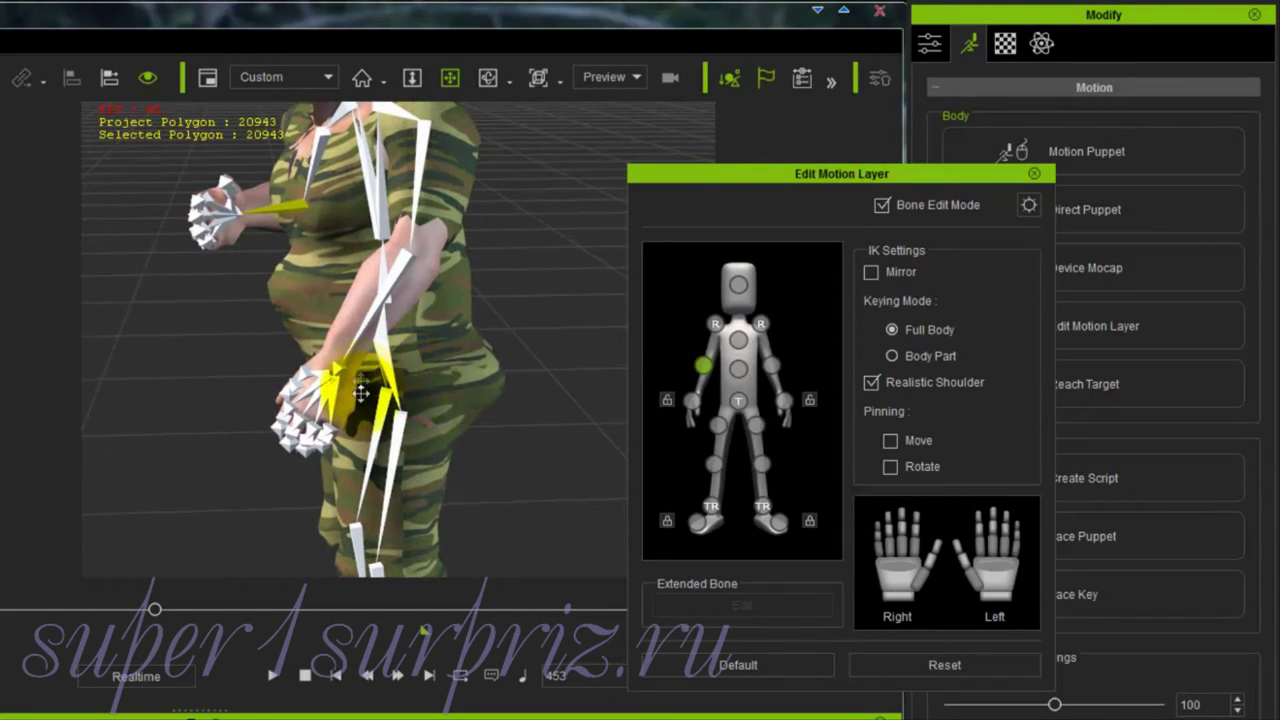
pyautogui.moveTo(272, 387); pyautogui.dragTo(306, 384)
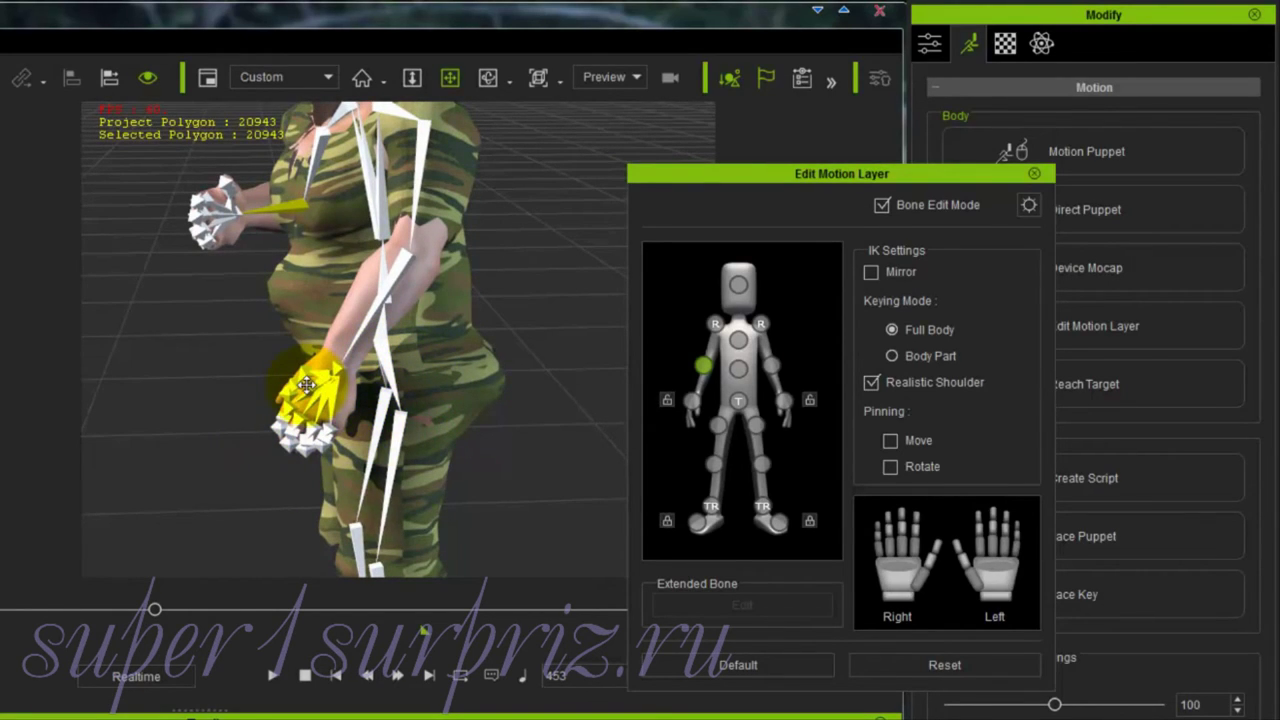
pyautogui.click(997, 565)
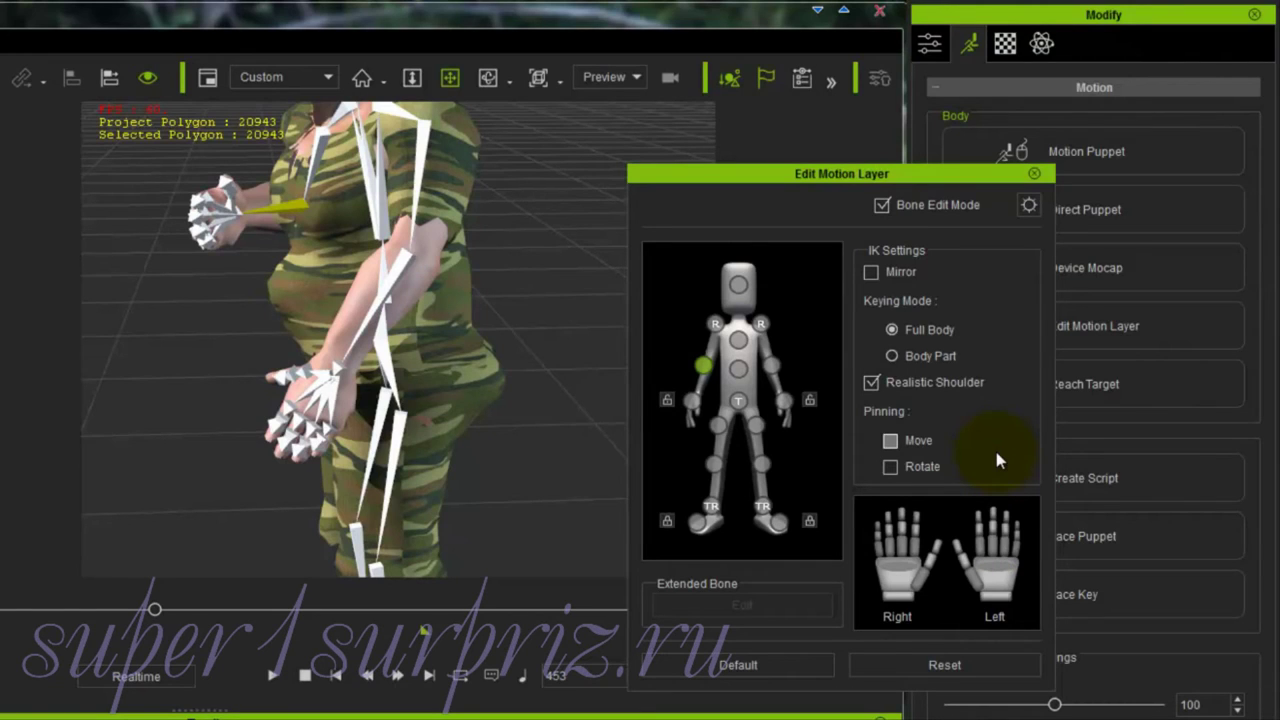
pyautogui.moveTo(995, 568); pyautogui.dragTo(991, 462)
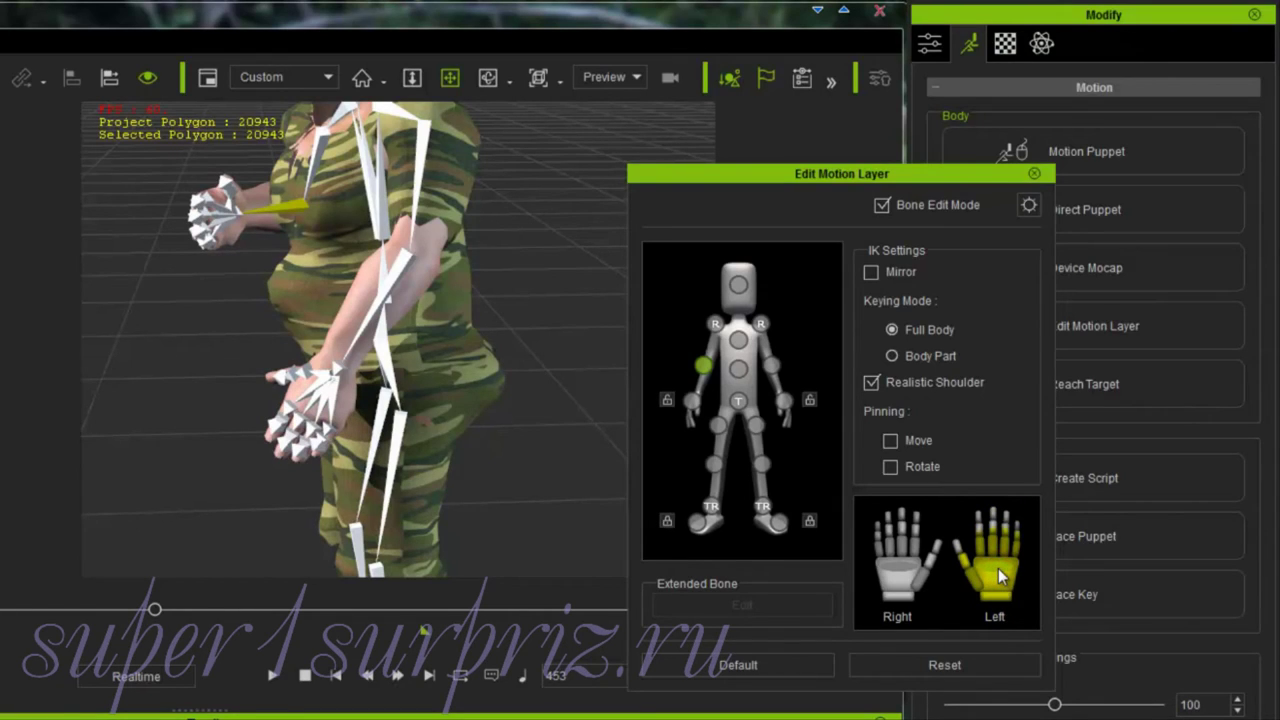
pyautogui.moveTo(998, 575)
pyautogui.mouseDown()
pyautogui.moveTo(1073, 548)
pyautogui.moveTo(985, 560)
pyautogui.moveTo(1024, 547)
pyautogui.moveTo(1087, 547)
pyautogui.moveTo(994, 557)
pyautogui.moveTo(1091, 557)
pyautogui.moveTo(1006, 565)
pyautogui.mouseUp()
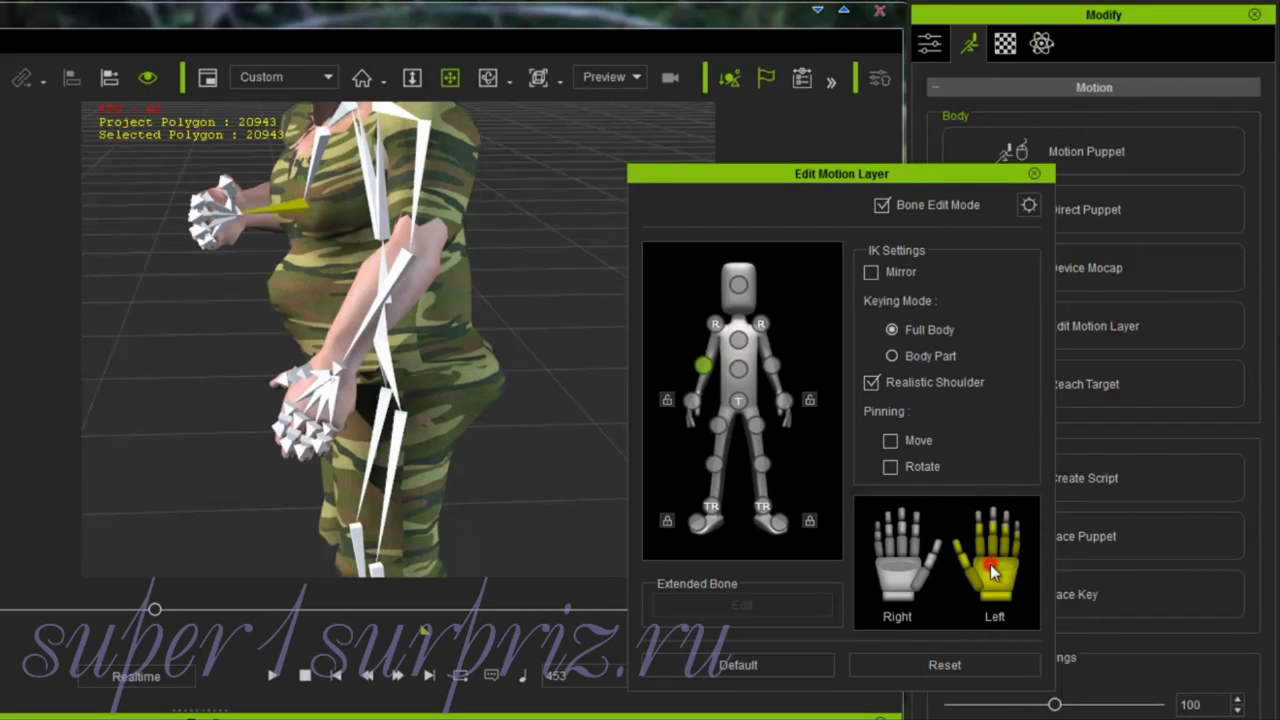
pyautogui.moveTo(990, 570); pyautogui.dragTo(975, 666)
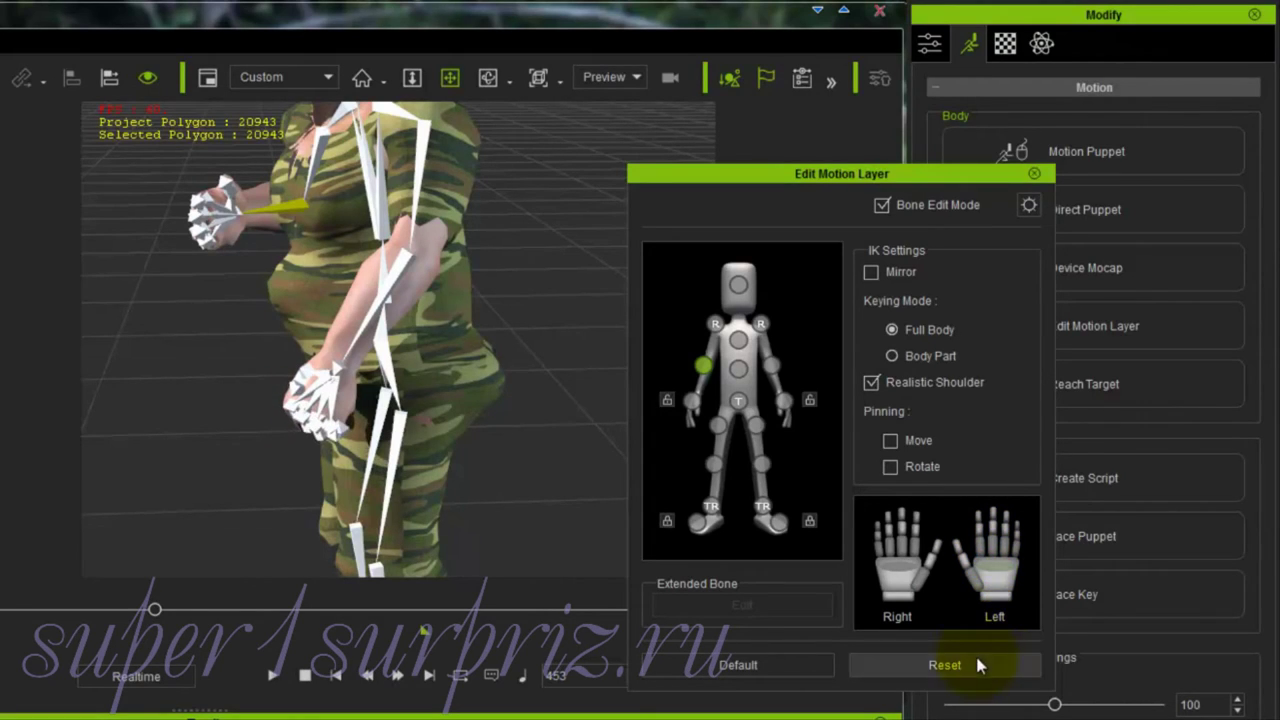
# - Adjust the left hand's pose further with its palm control, then reshape the right hand with its palm and thumb controls at frame 453
pyautogui.click(980, 548)
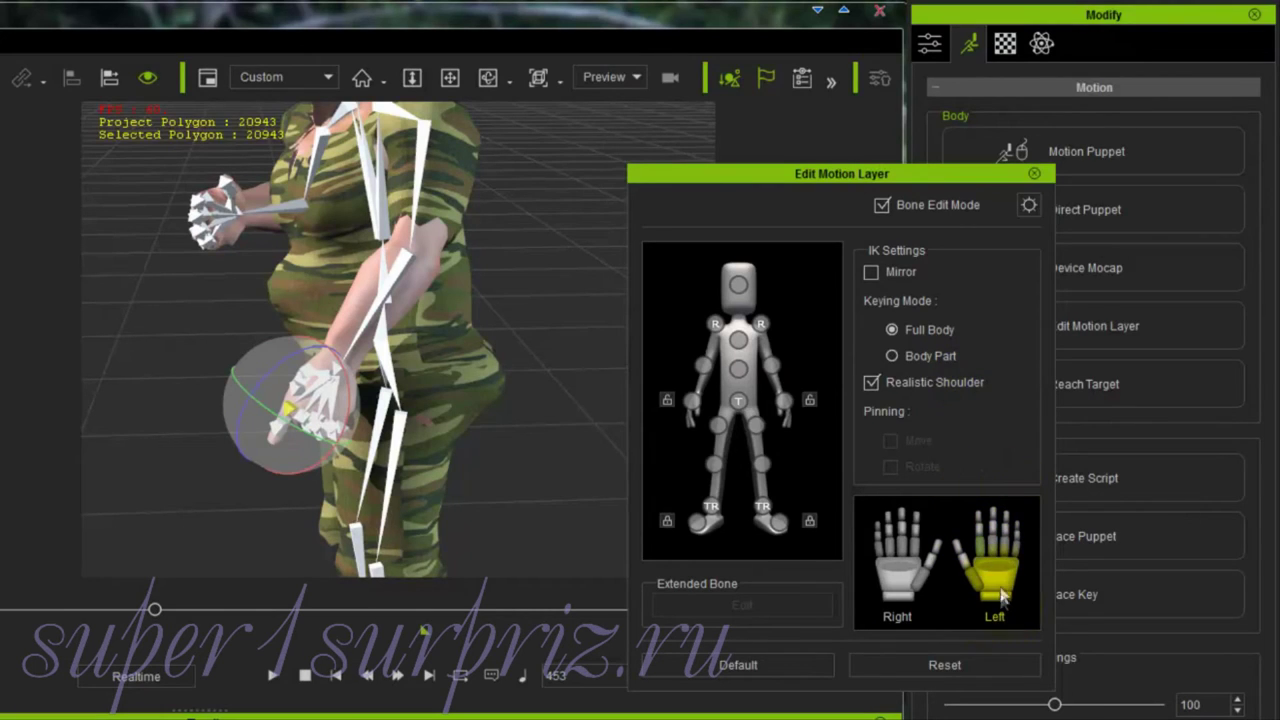
pyautogui.click(983, 560)
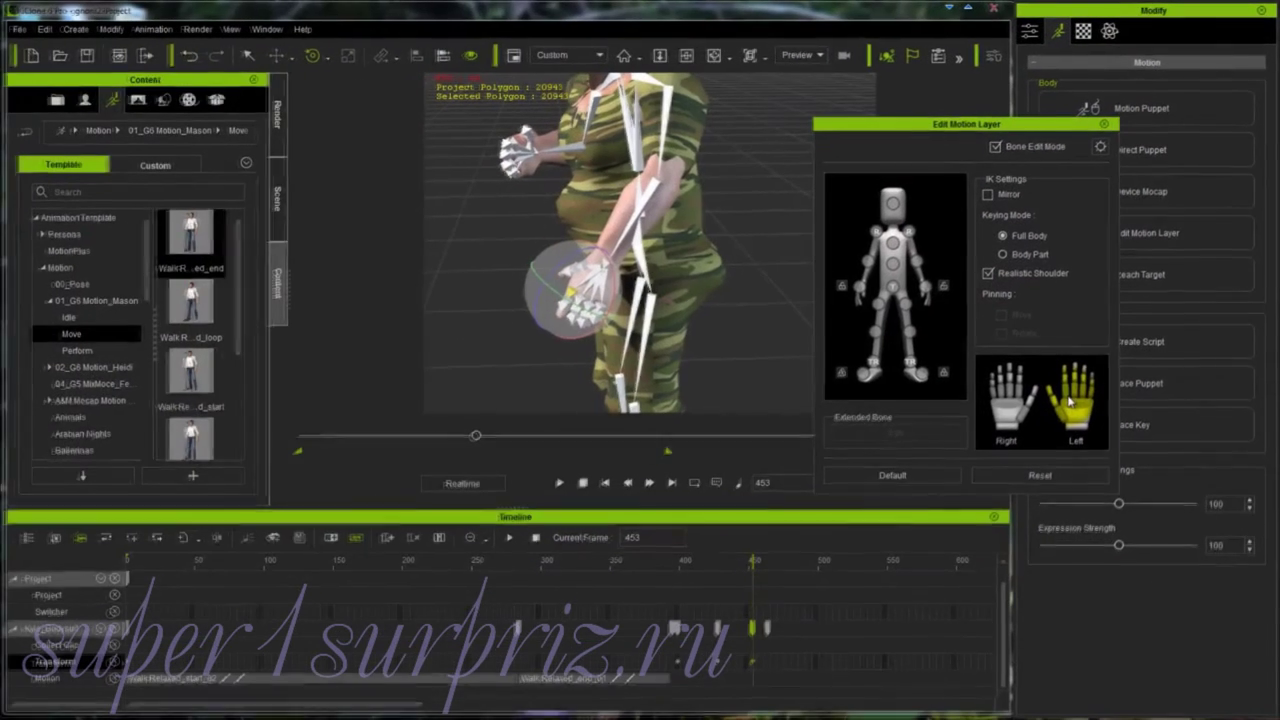
pyautogui.click(1010, 410)
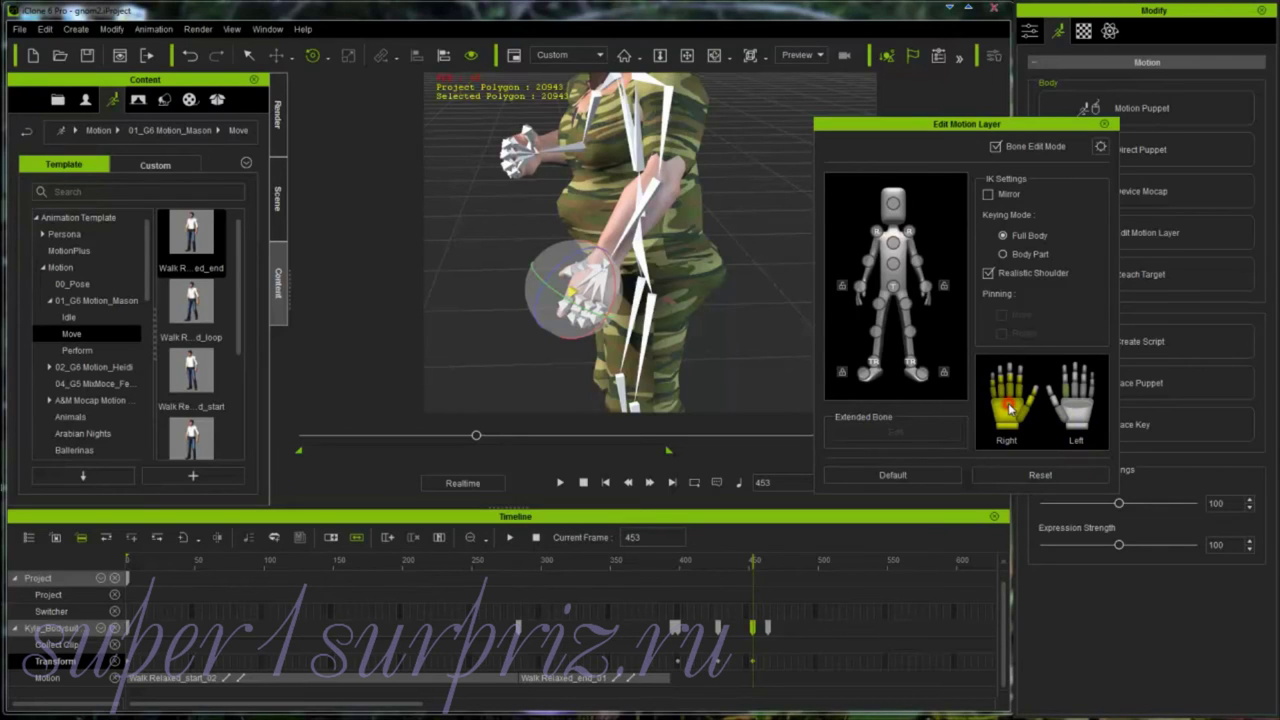
pyautogui.moveTo(1010, 407); pyautogui.dragTo(1026, 355)
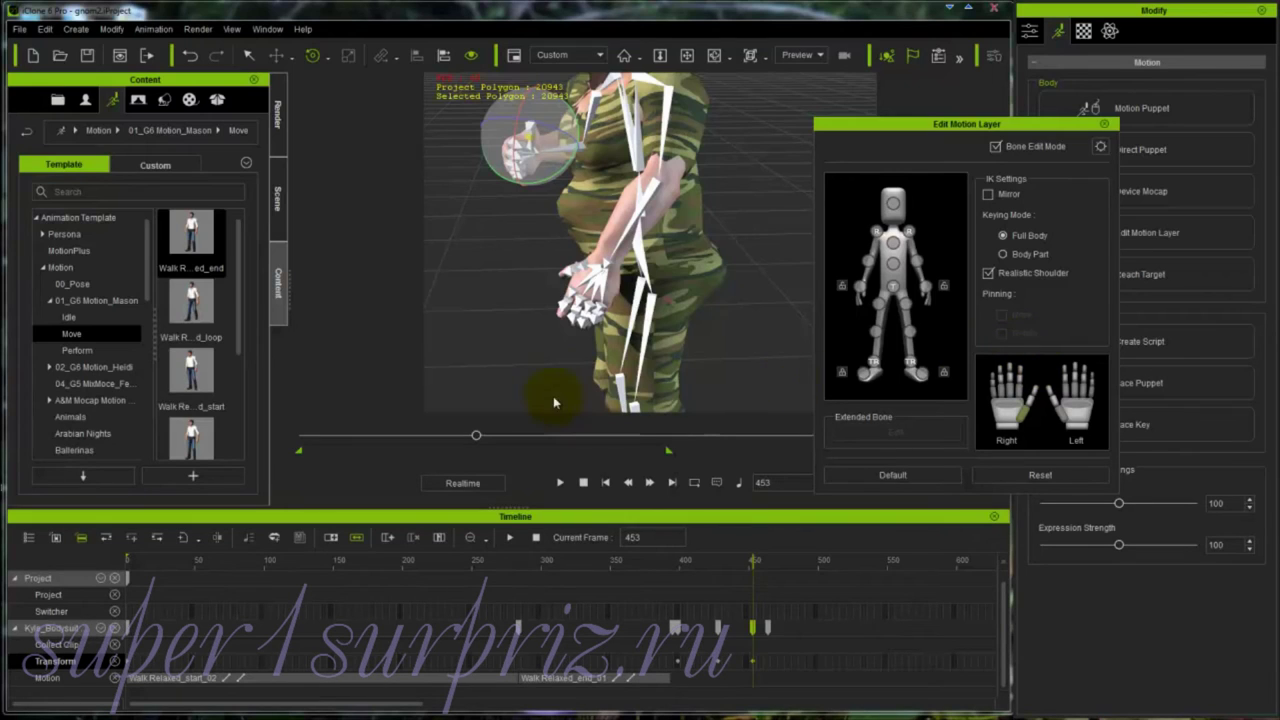
# - At the frame 428 key, rotate the right forearm down so the hand hangs beside the hip
pyautogui.scroll(-5, 688, 362)
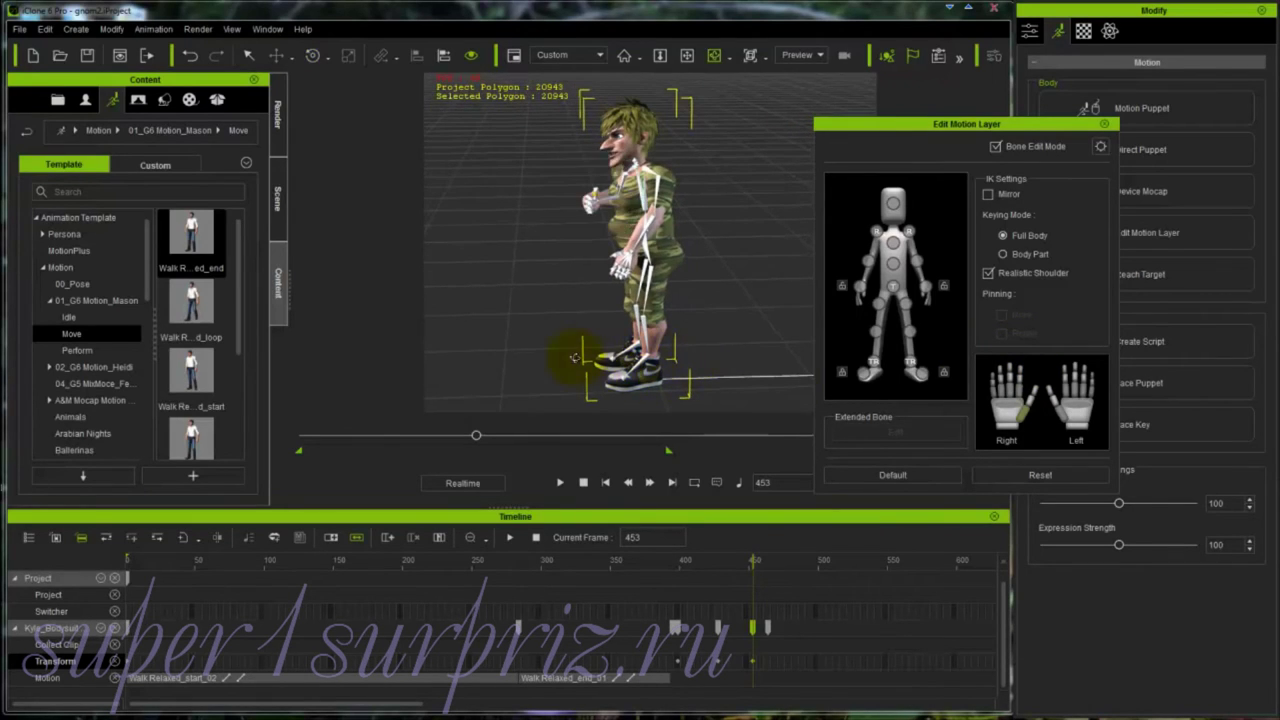
pyautogui.moveTo(476, 435); pyautogui.dragTo(383, 437)
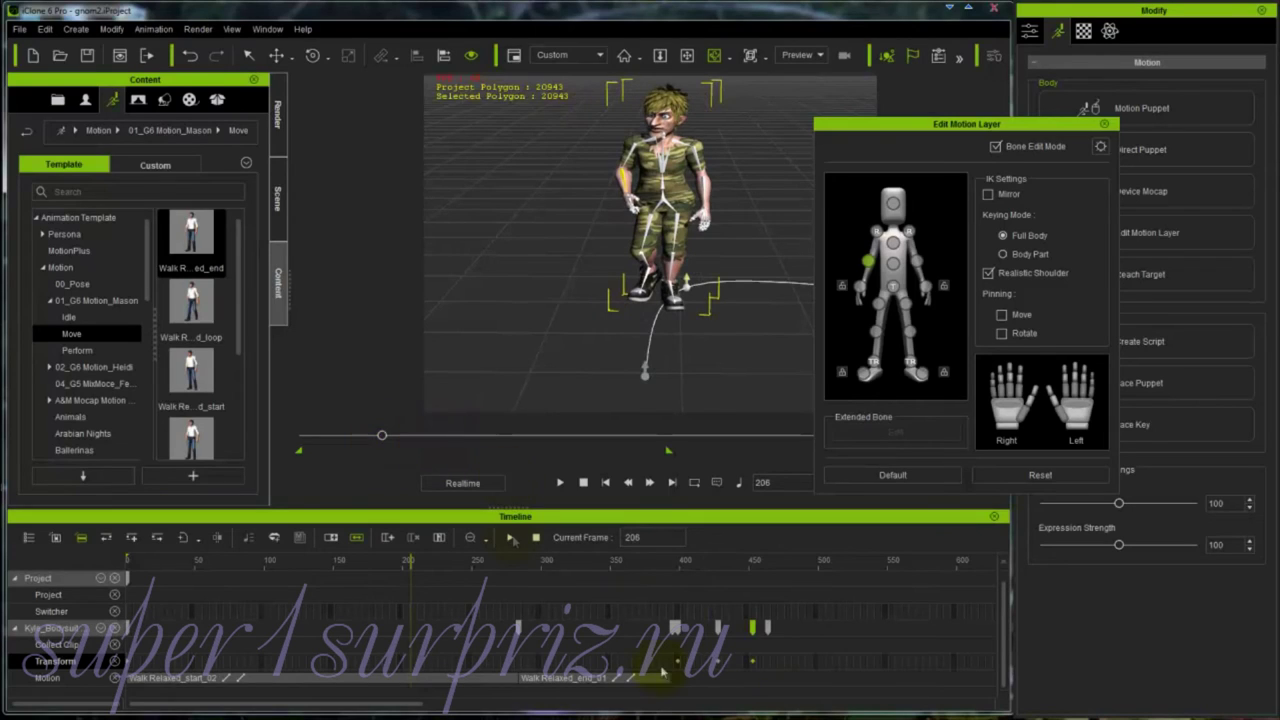
pyautogui.click(717, 638)
pyautogui.click(718, 662)
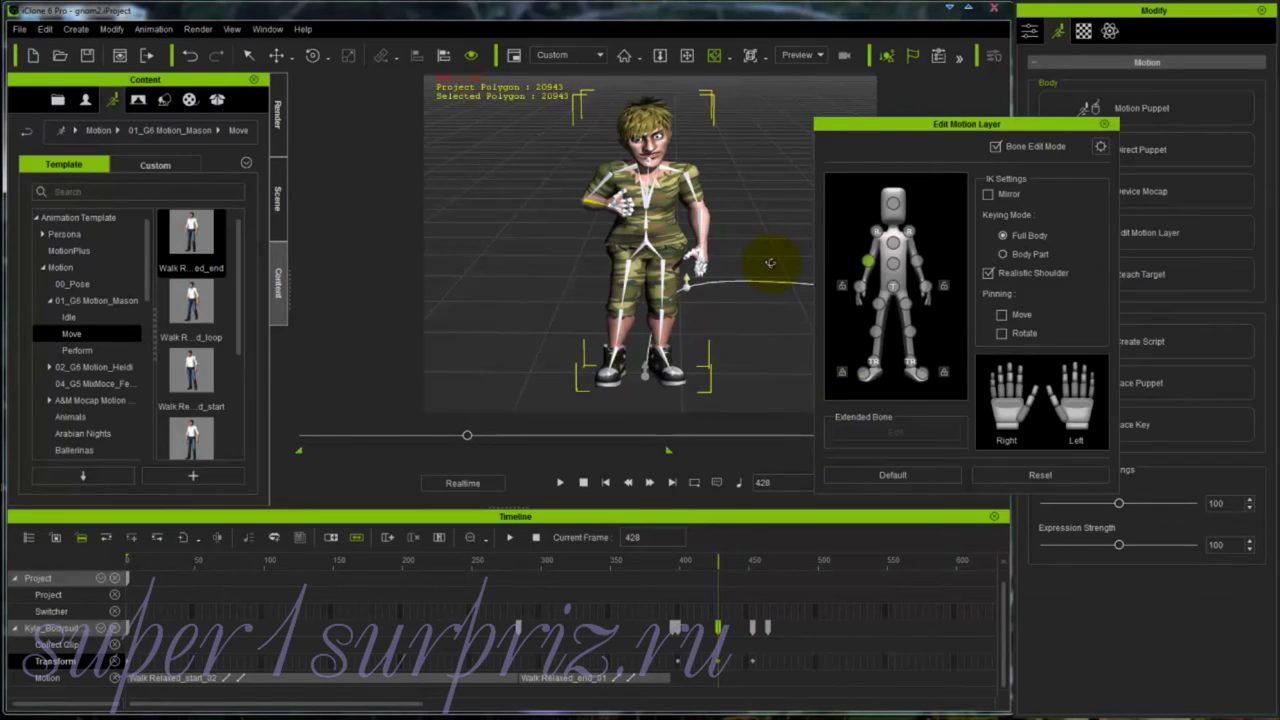
pyautogui.click(612, 210)
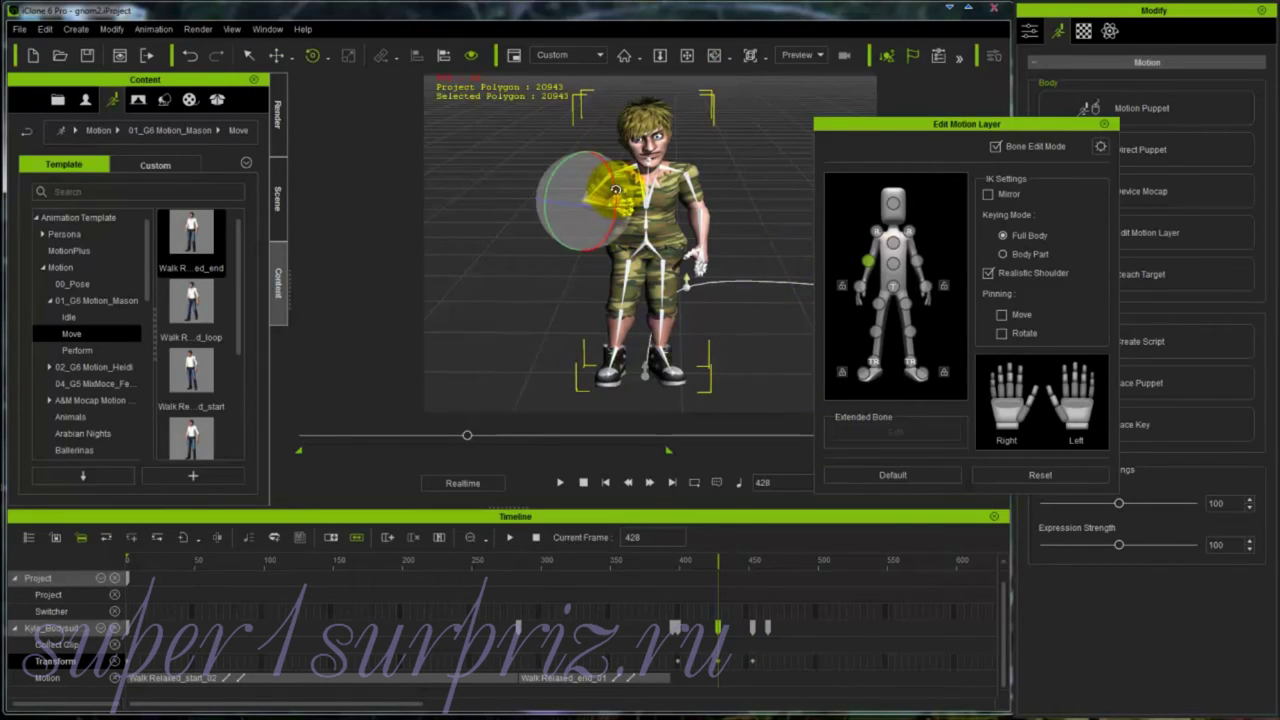
pyautogui.moveTo(612, 216); pyautogui.dragTo(598, 236)
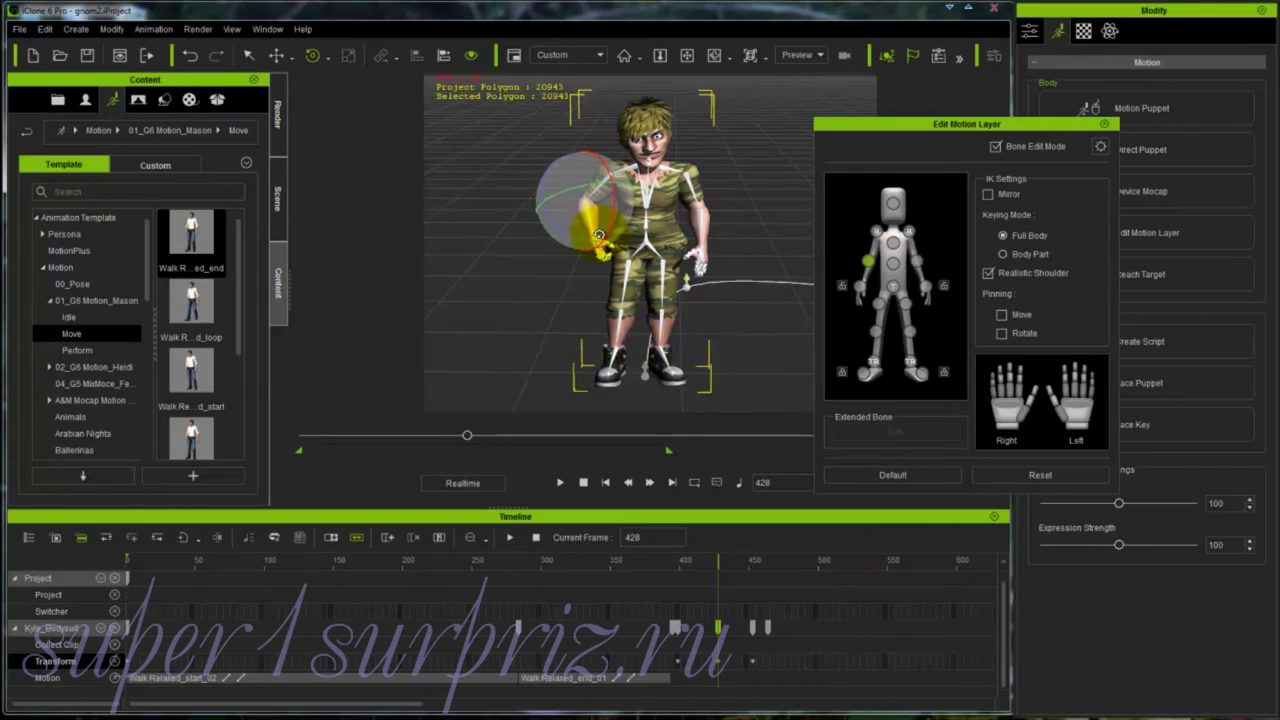
pyautogui.press('w')
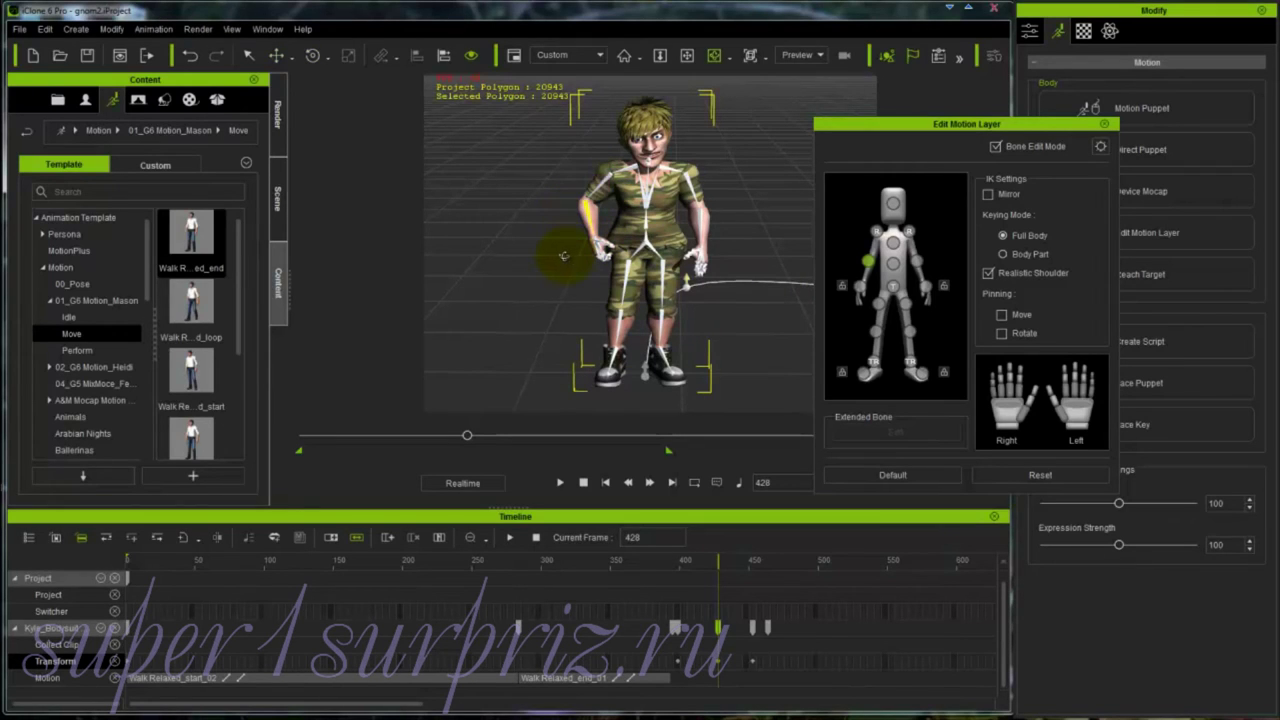
# - Play the animation from the first frame to check how the arm rises after the walk
pyautogui.click(583, 482)
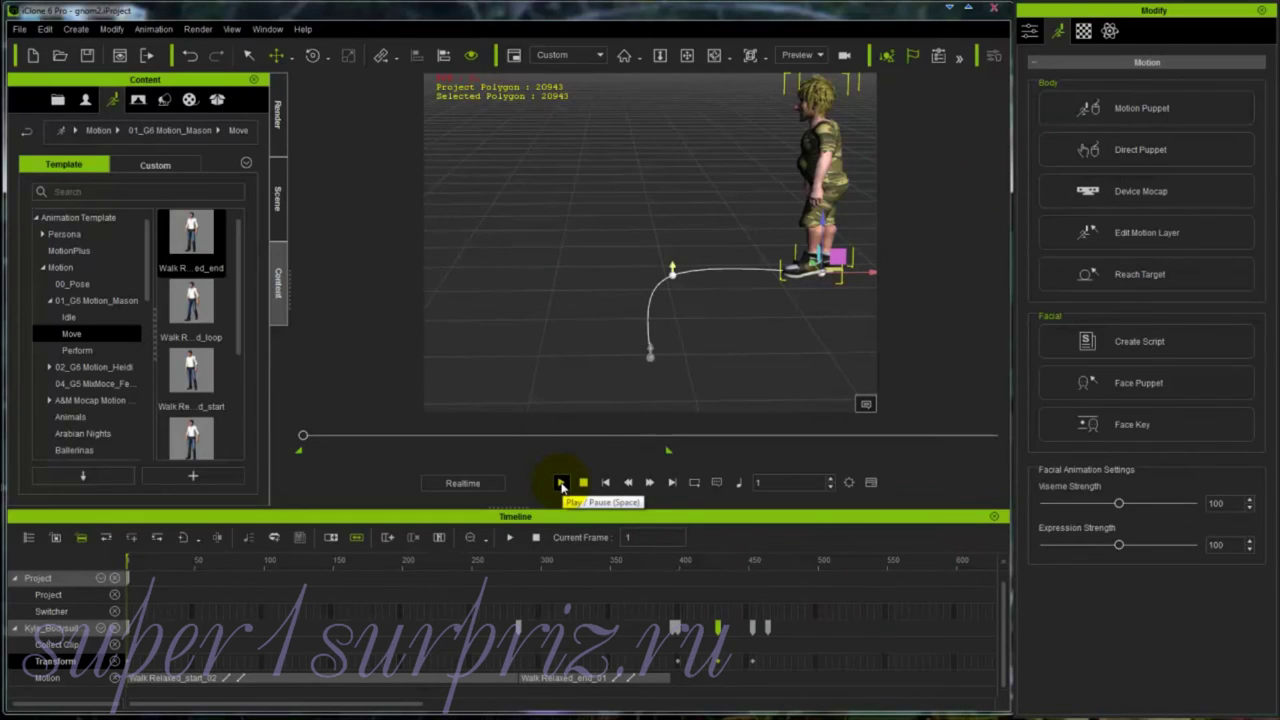
pyautogui.click(561, 484)
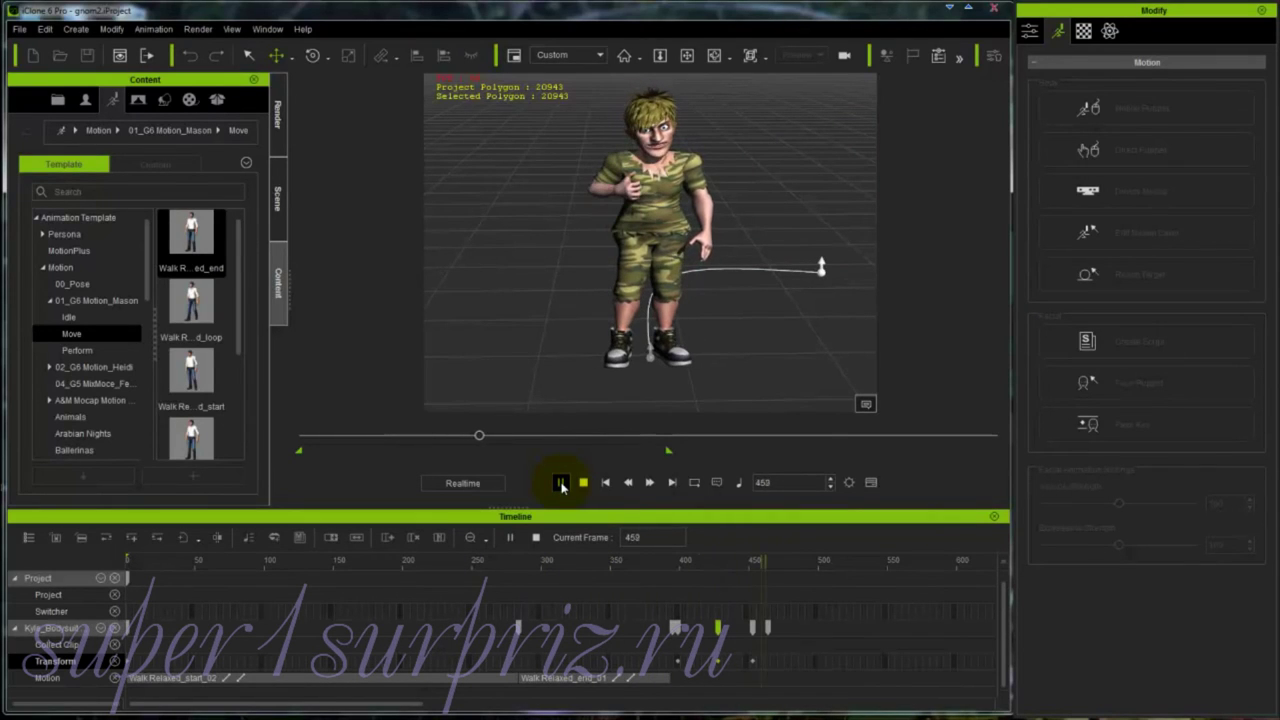
pyautogui.click(561, 484)
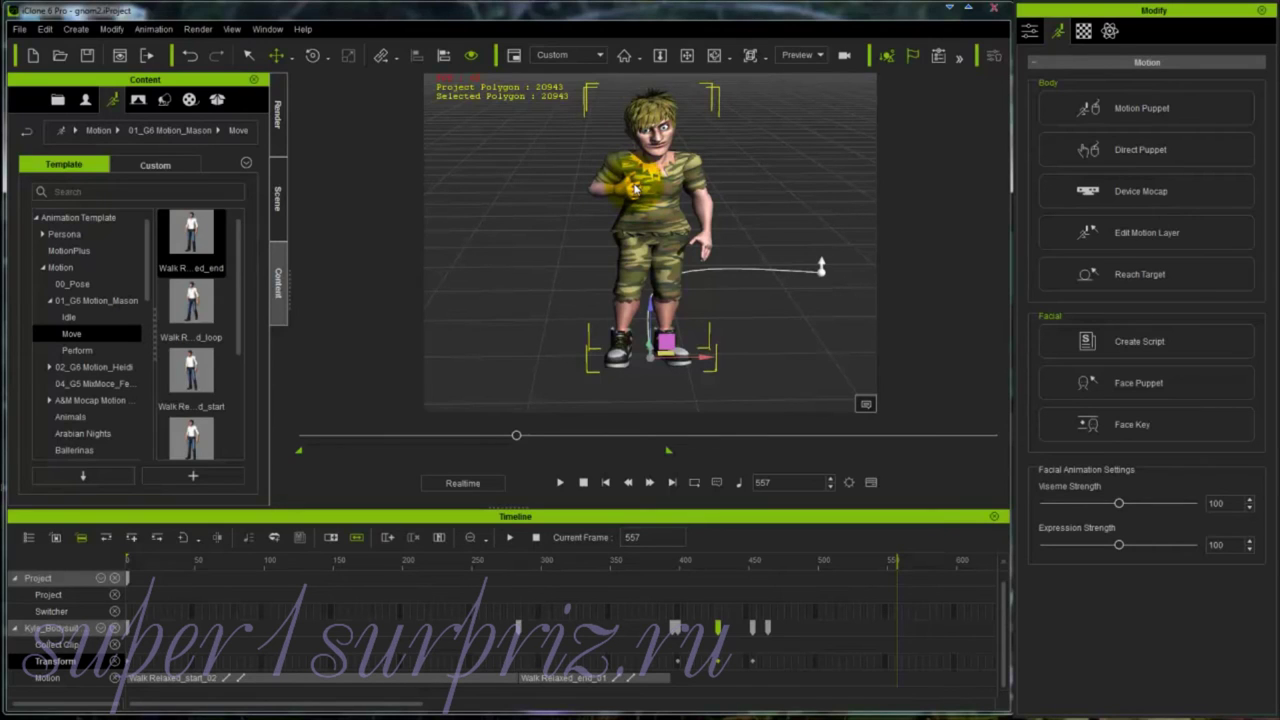
# - At frame 482, edit the motion layer to rotate the right forearm down beside the hip and adjust the elbow's position
pyautogui.click(793, 662)
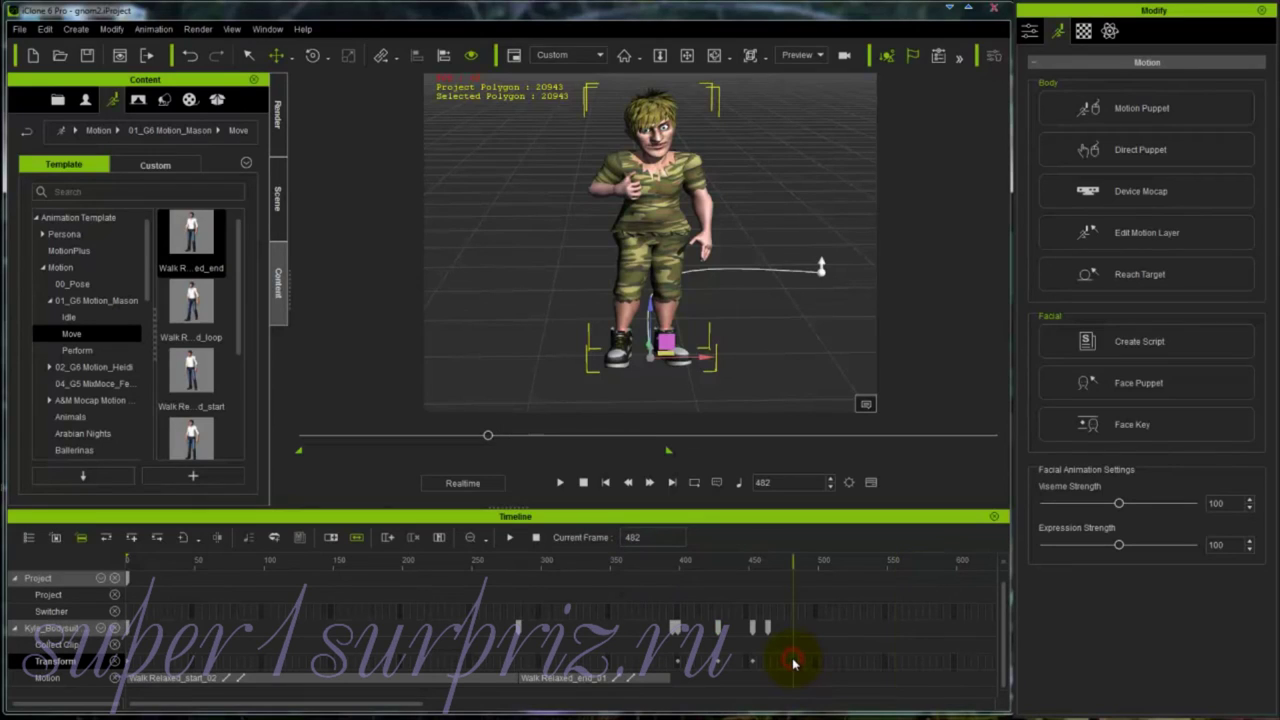
pyautogui.click(793, 662)
pyautogui.click(1135, 234)
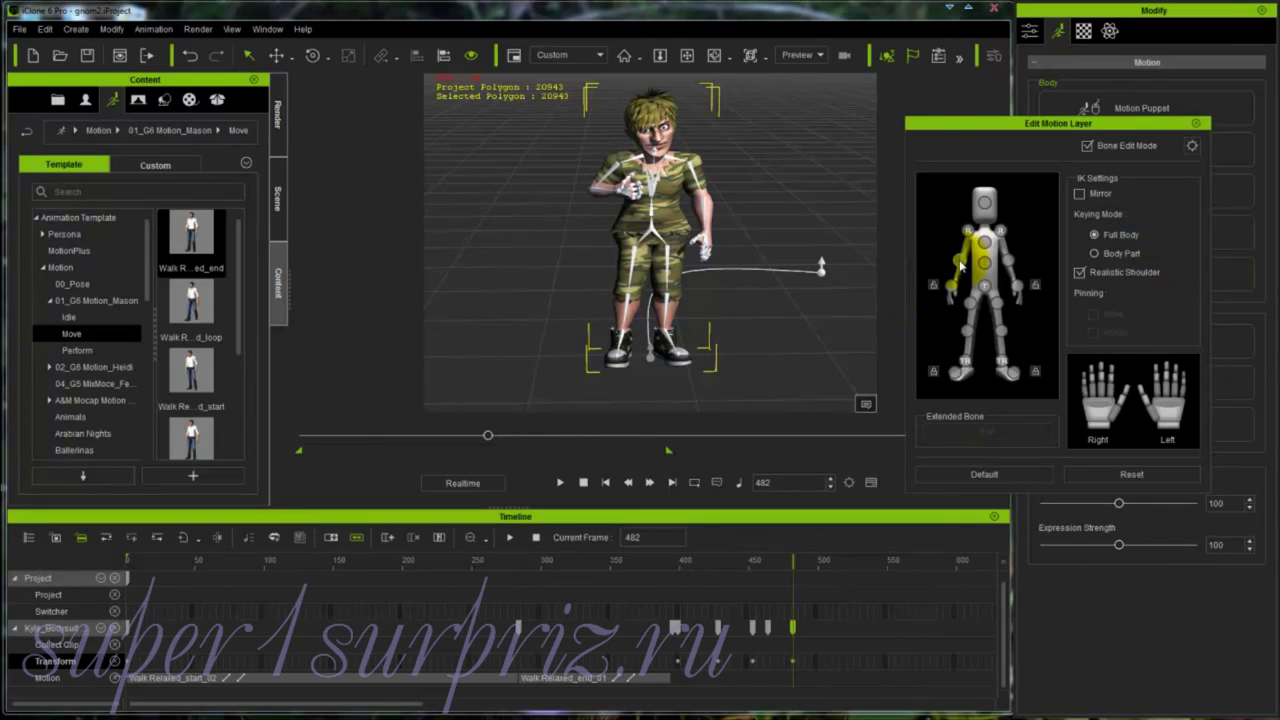
pyautogui.click(960, 264)
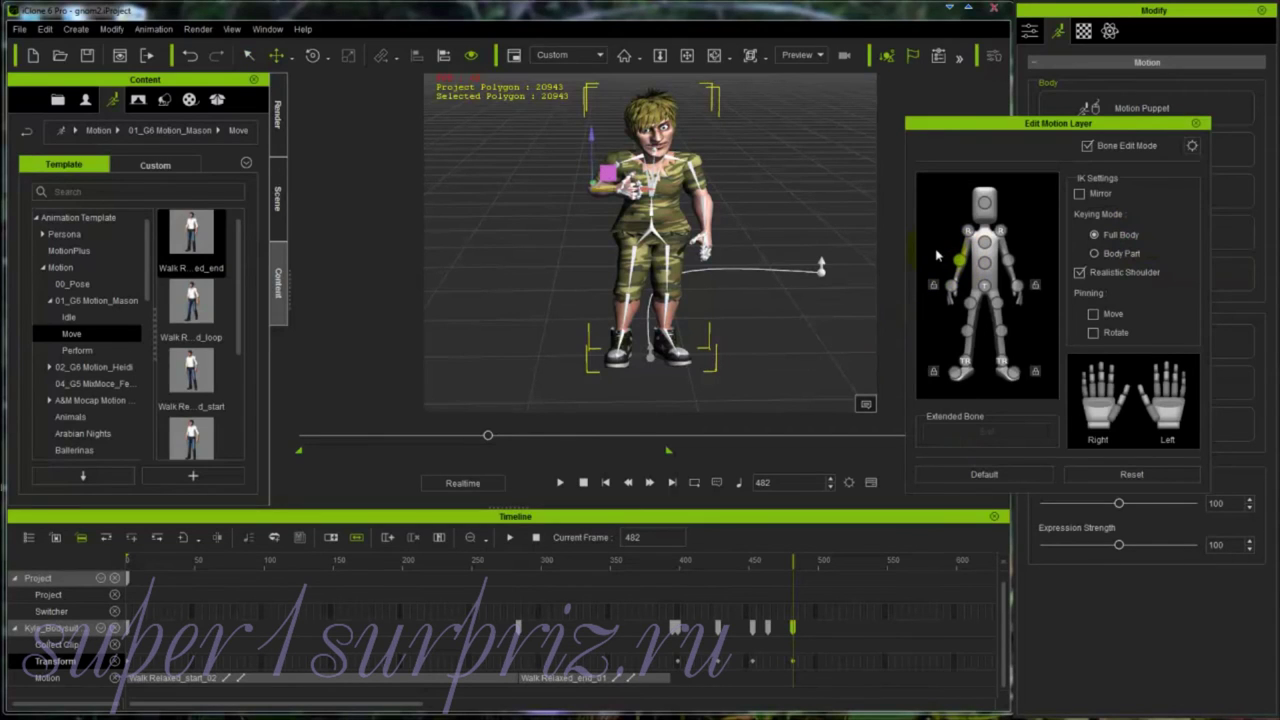
pyautogui.press('e')
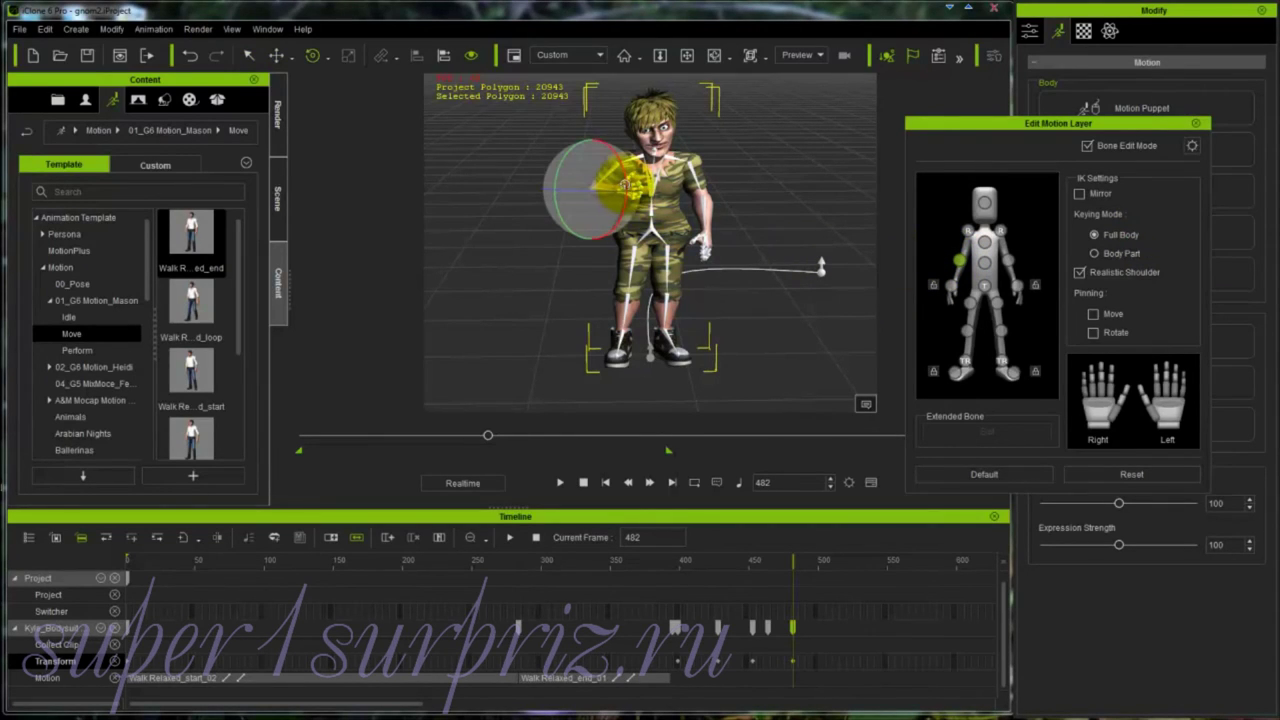
pyautogui.moveTo(623, 185); pyautogui.dragTo(608, 180)
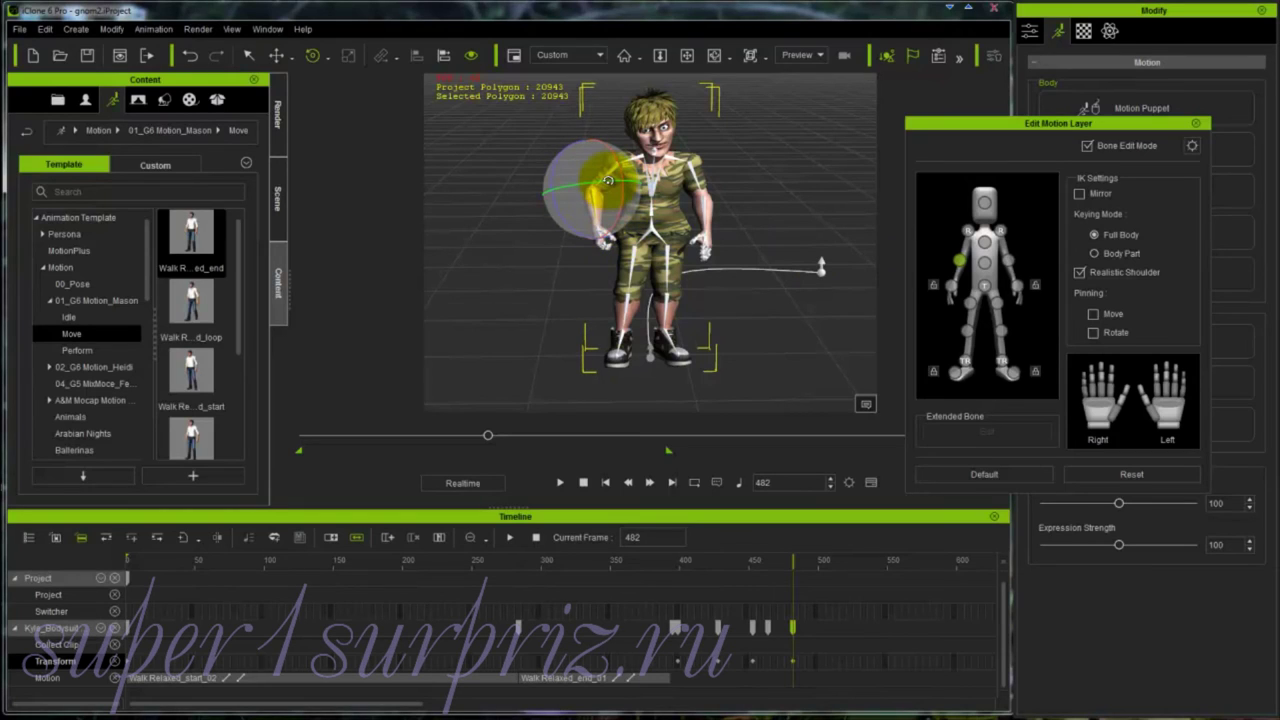
pyautogui.press('w')
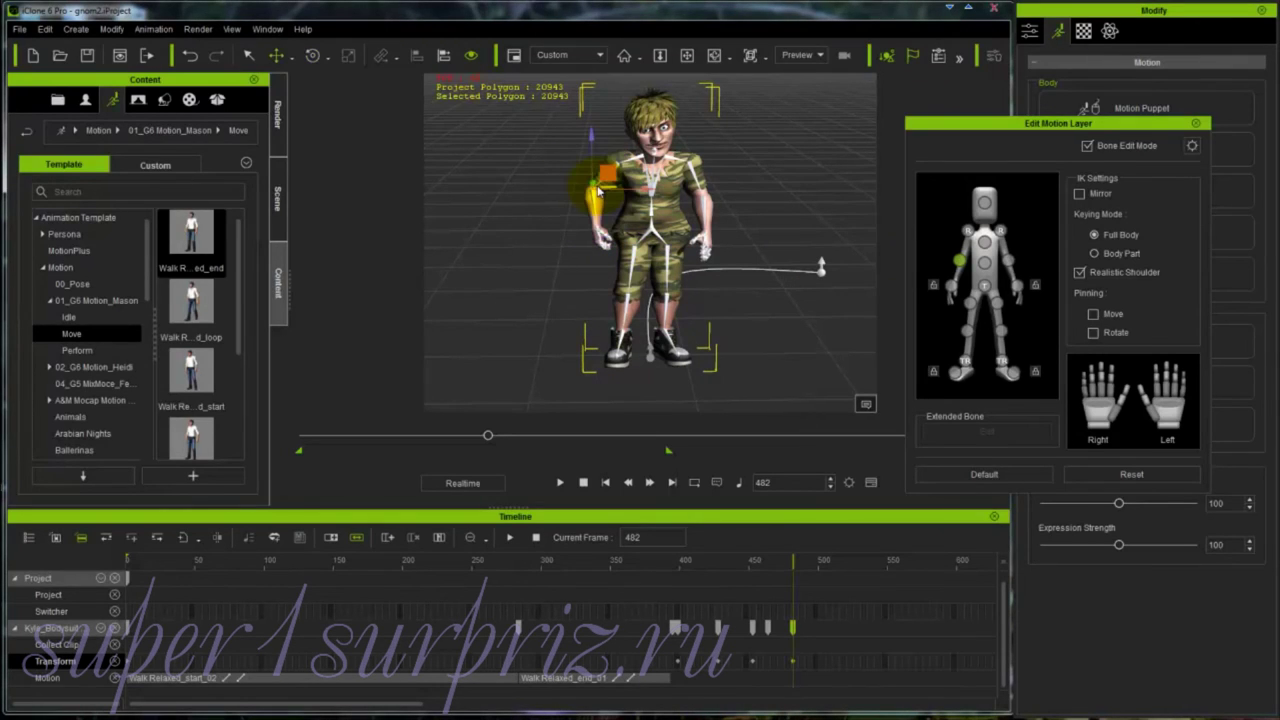
pyautogui.moveTo(598, 190); pyautogui.dragTo(414, 263)
pyautogui.moveTo(737, 277); pyautogui.dragTo(607, 263)
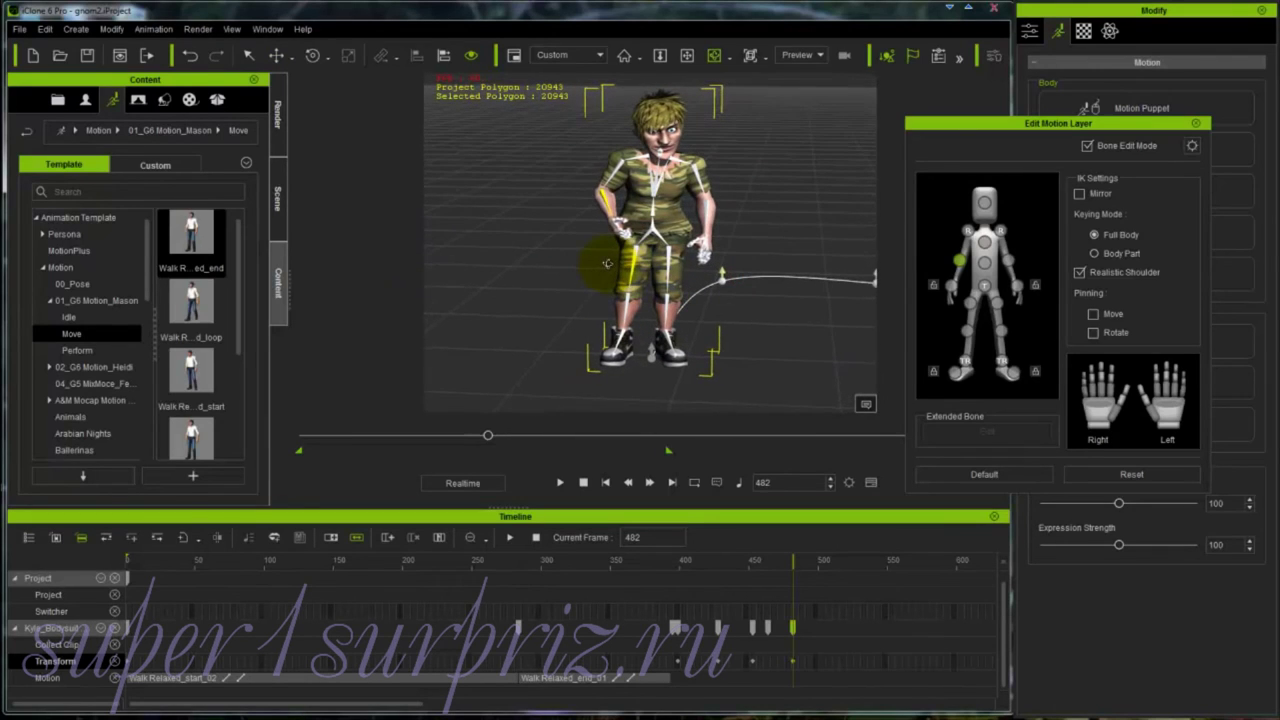
# - Shift the avatar's chest slightly toward its right side and backward at frame 482
pyautogui.click(985, 241)
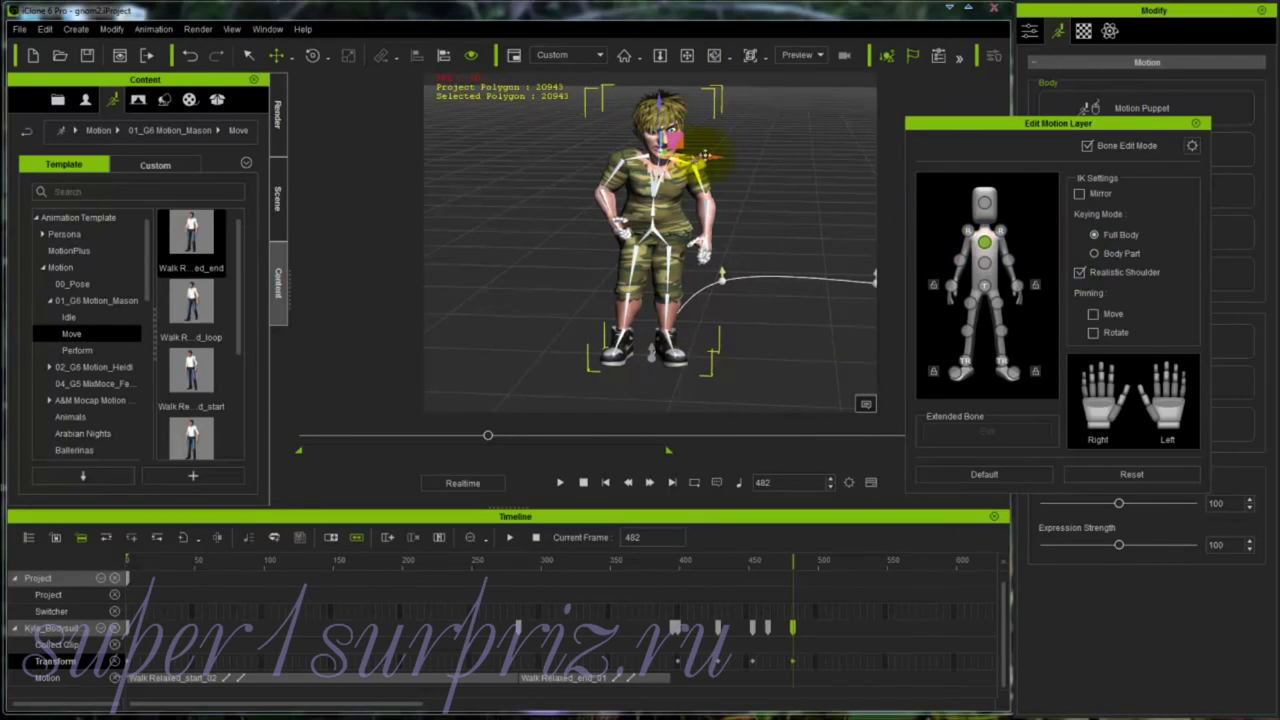
pyautogui.moveTo(704, 155); pyautogui.dragTo(706, 156)
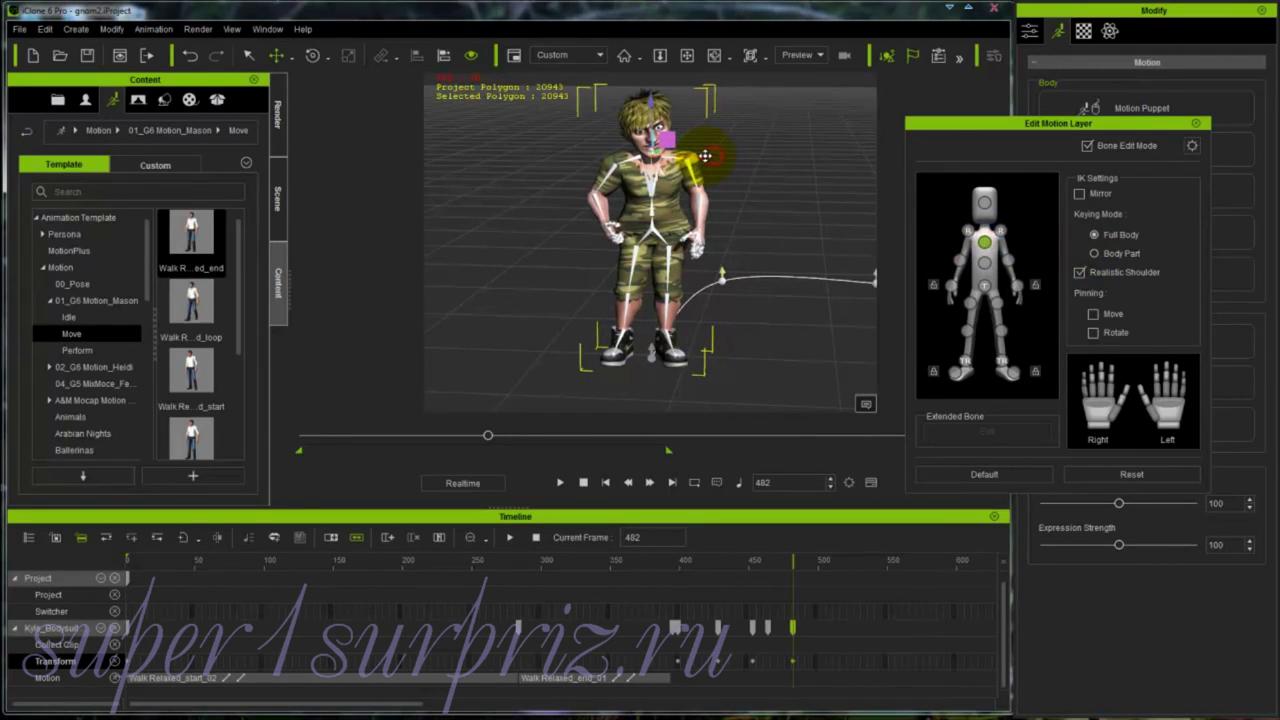
pyautogui.click(531, 297)
pyautogui.moveTo(531, 297); pyautogui.dragTo(531, 297, button='right')
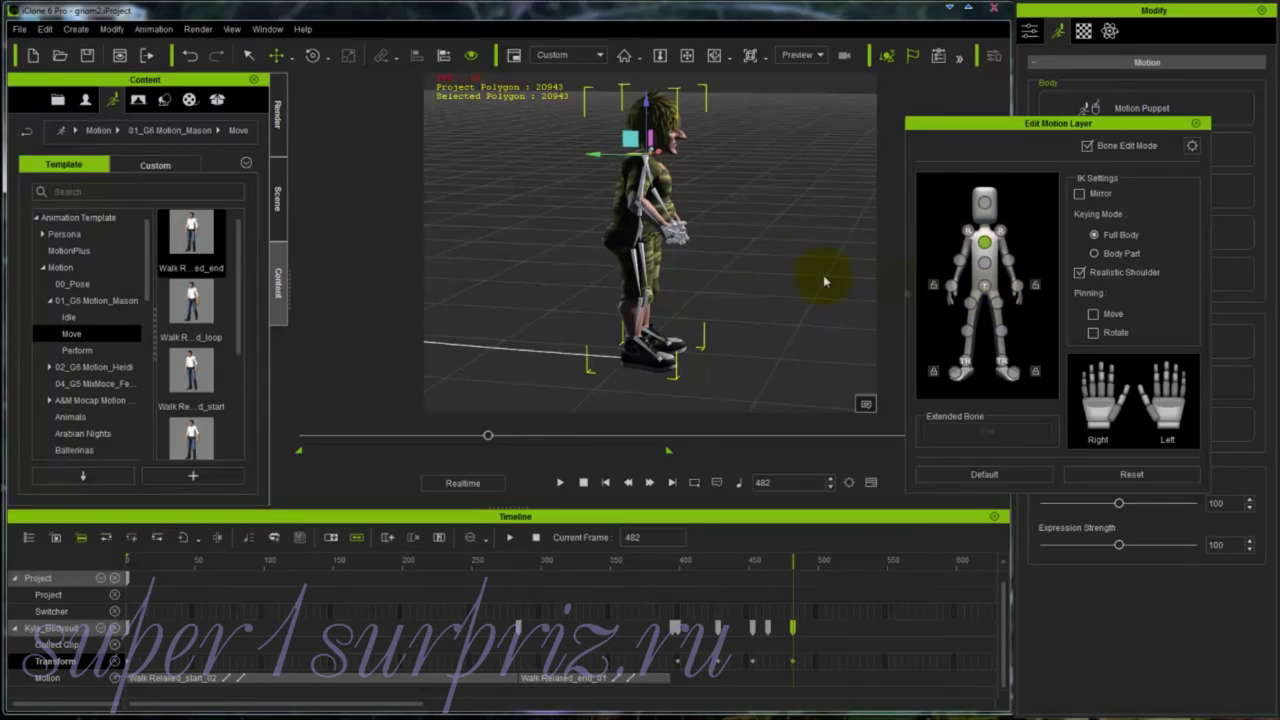
pyautogui.moveTo(593, 152); pyautogui.dragTo(586, 149)
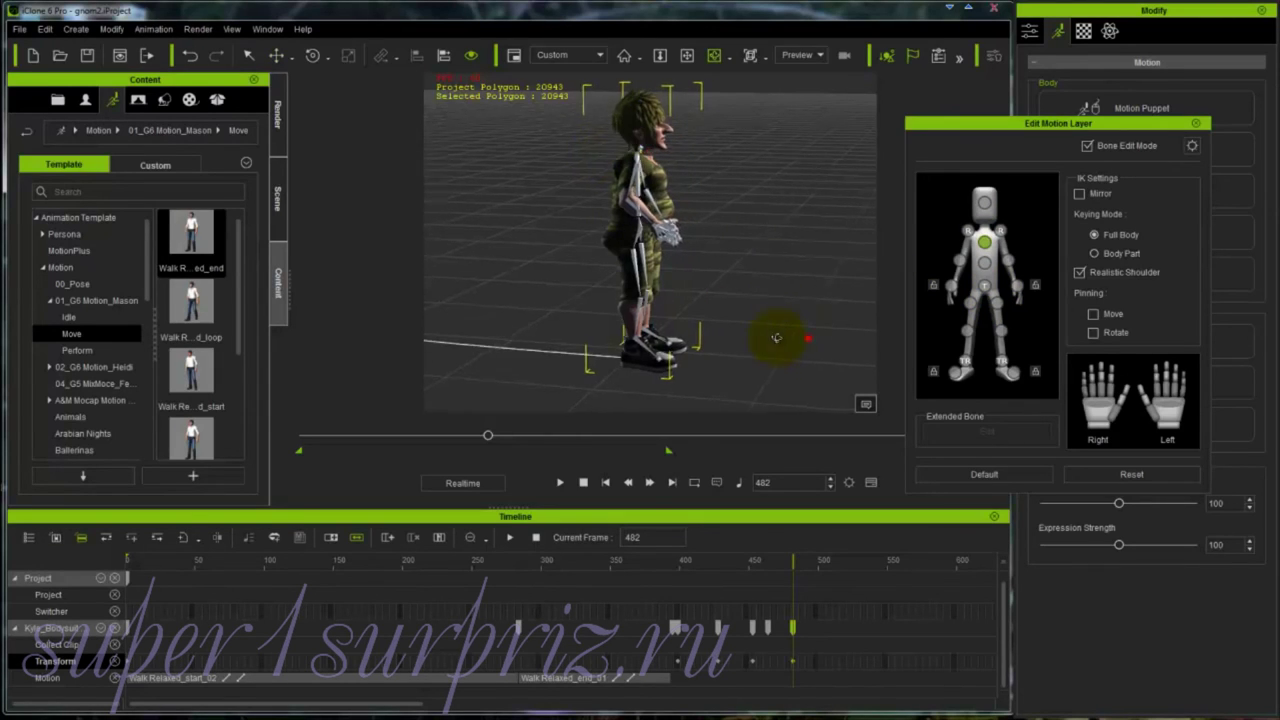
# - Shift the avatar's hips sideways toward its right at frame 482
pyautogui.moveTo(766, 337); pyautogui.dragTo(400, 320, button='right')
pyautogui.moveTo(693, 318); pyautogui.dragTo(622, 314, button='right')
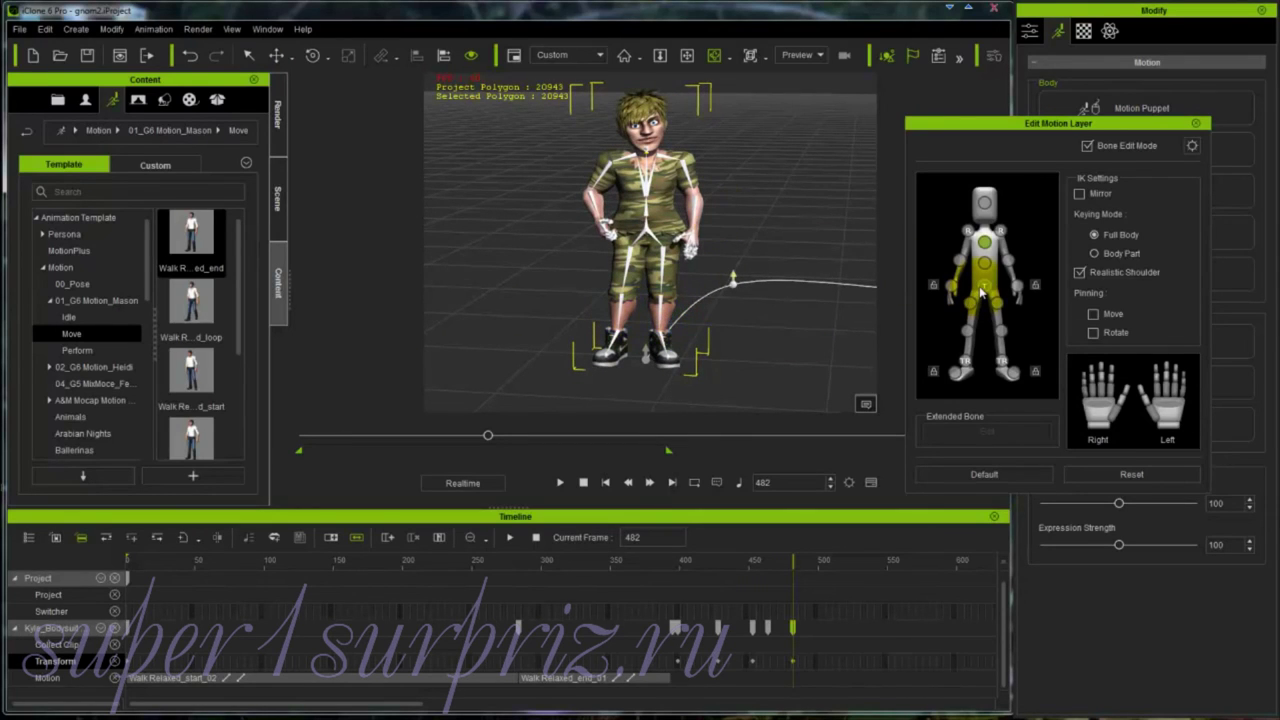
pyautogui.click(664, 233)
pyautogui.moveTo(684, 246); pyautogui.dragTo(685, 247)
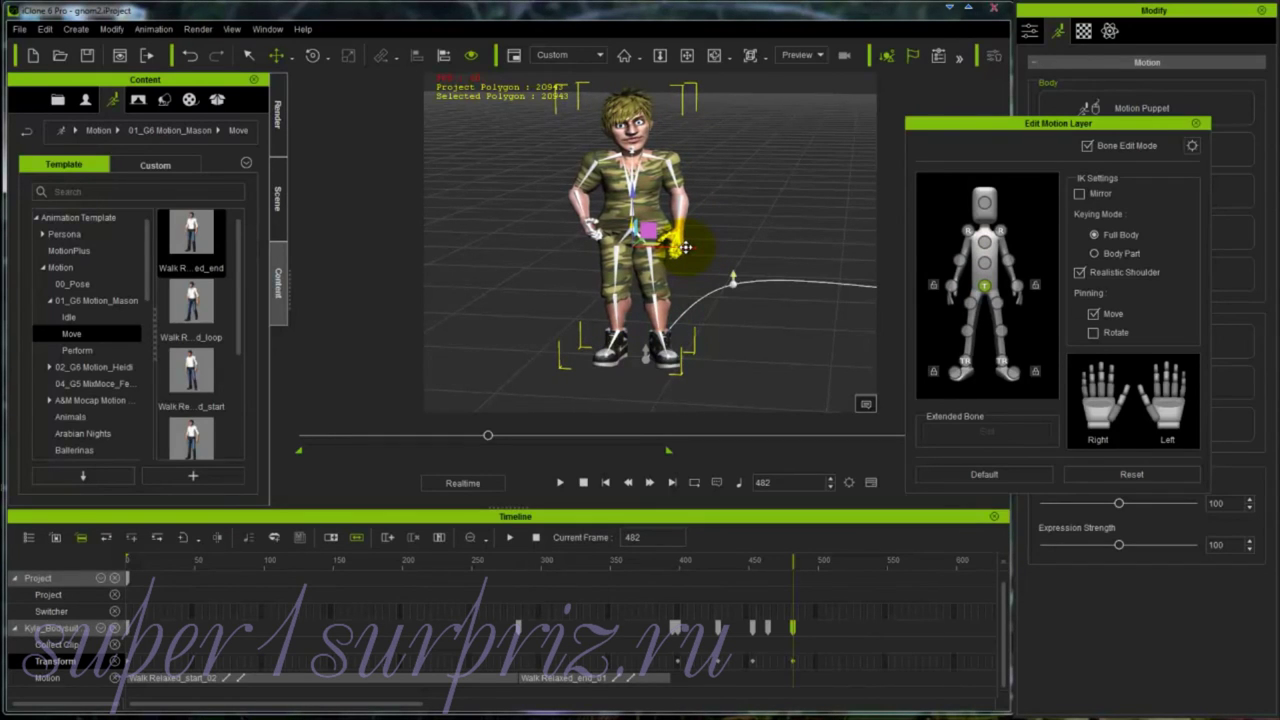
# - Close motion layer editing and play the animation from the first frame to review the walk and the standing gesture
pyautogui.click(605, 482)
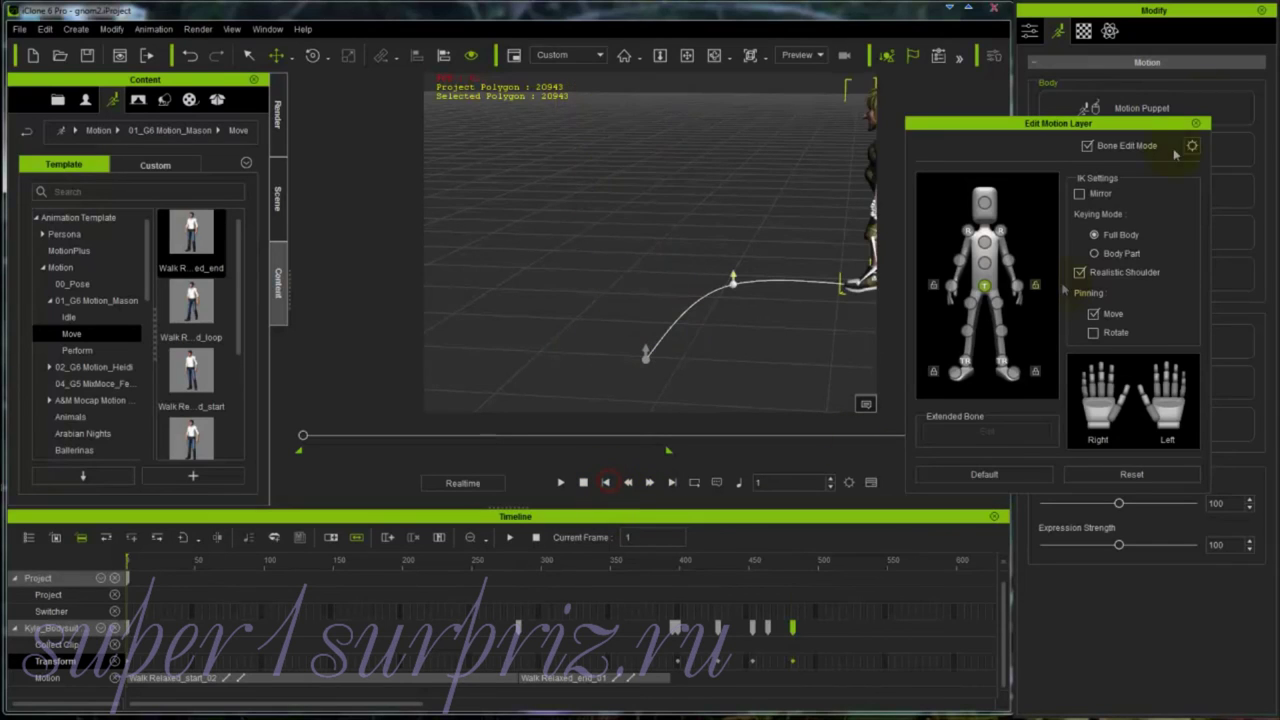
pyautogui.click(1198, 123)
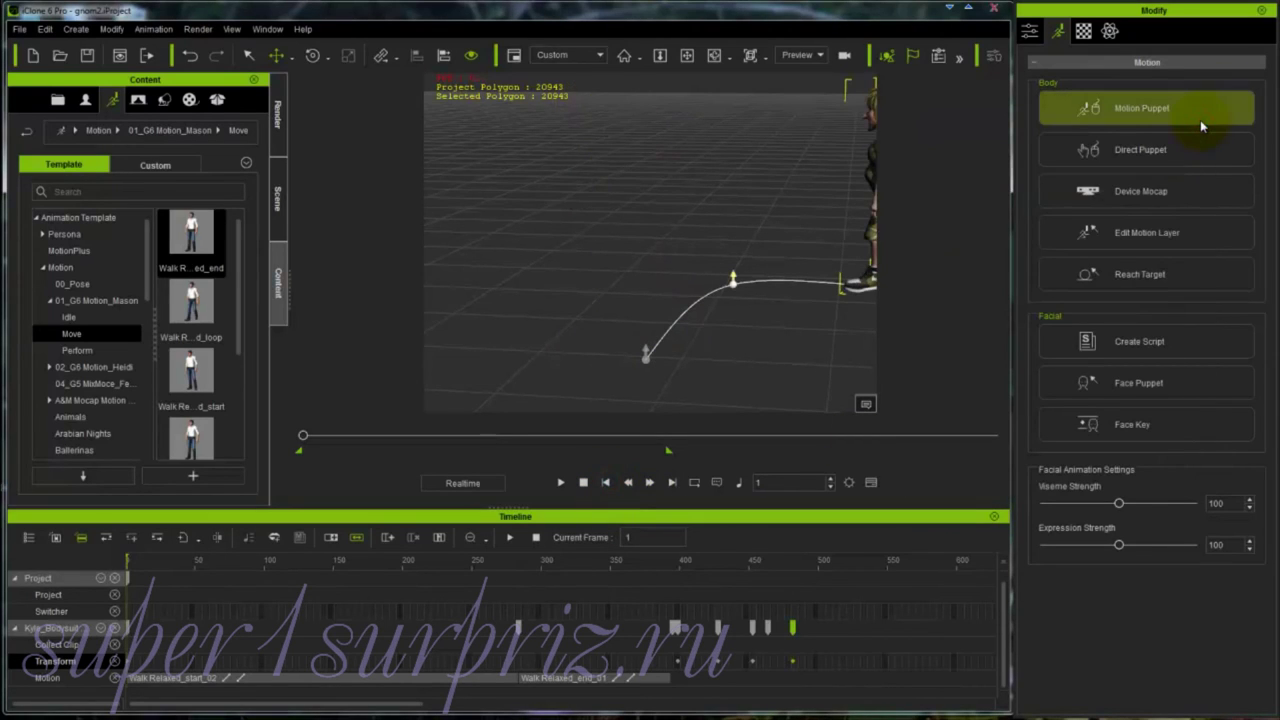
pyautogui.moveTo(805, 323); pyautogui.dragTo(725, 345, button='middle')
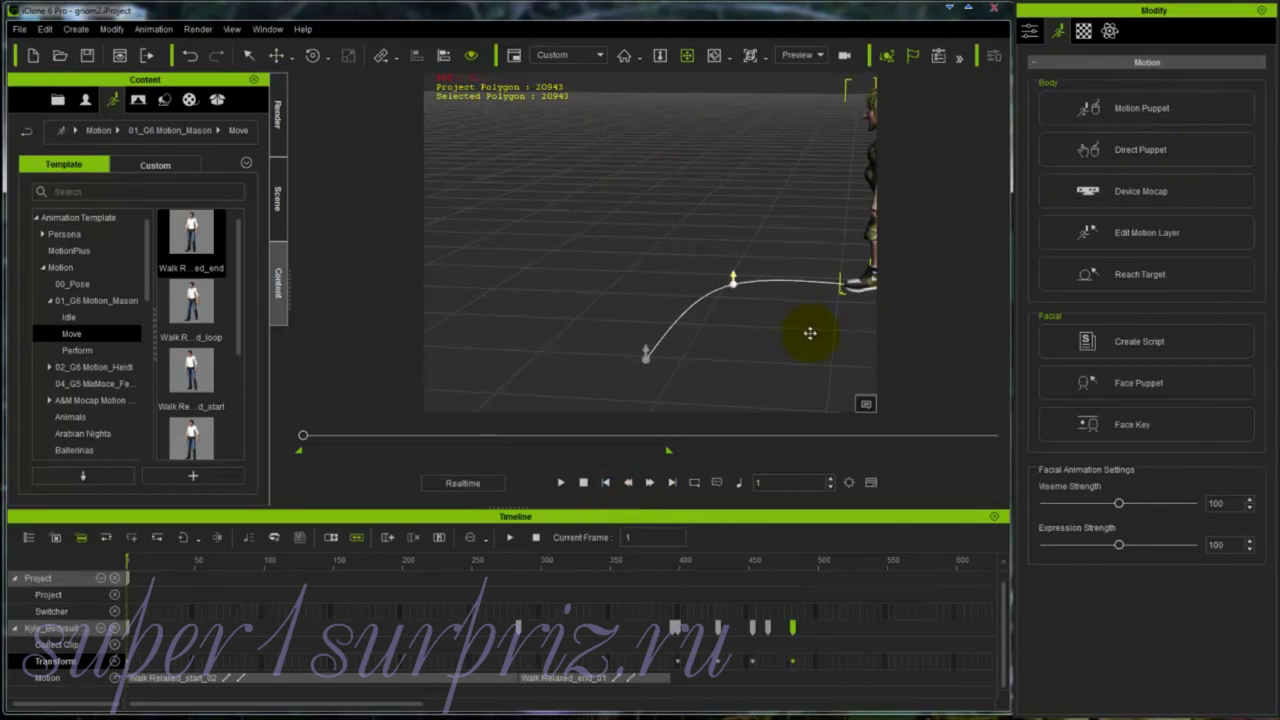
pyautogui.moveTo(725, 345); pyautogui.dragTo(795, 349, button='right')
pyautogui.moveTo(795, 349); pyautogui.dragTo(751, 349, button='middle')
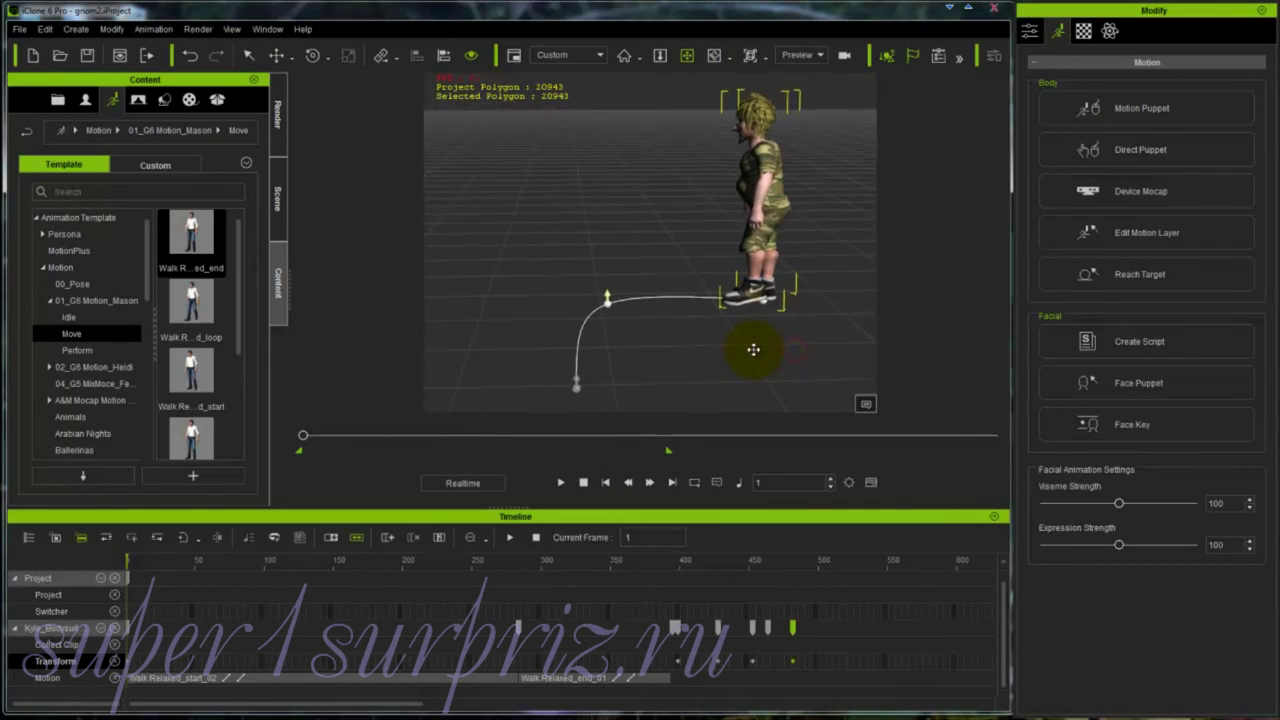
pyautogui.click(560, 483)
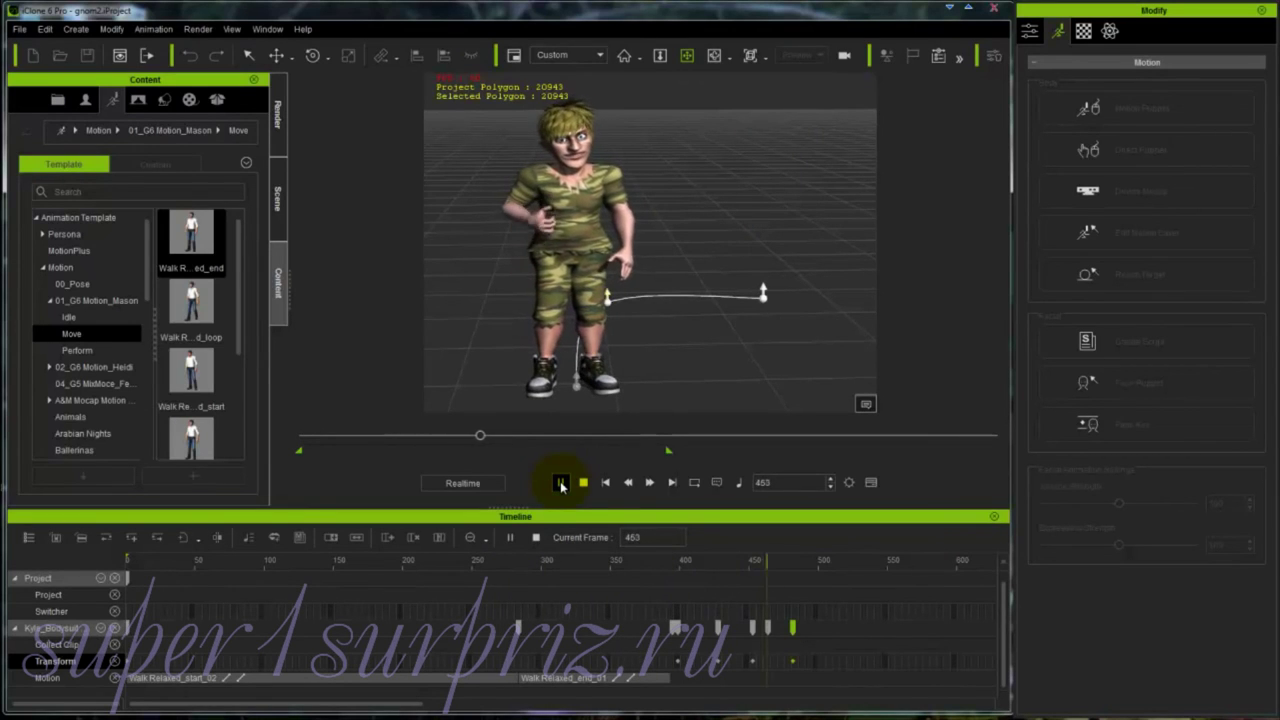
pyautogui.click(561, 483)
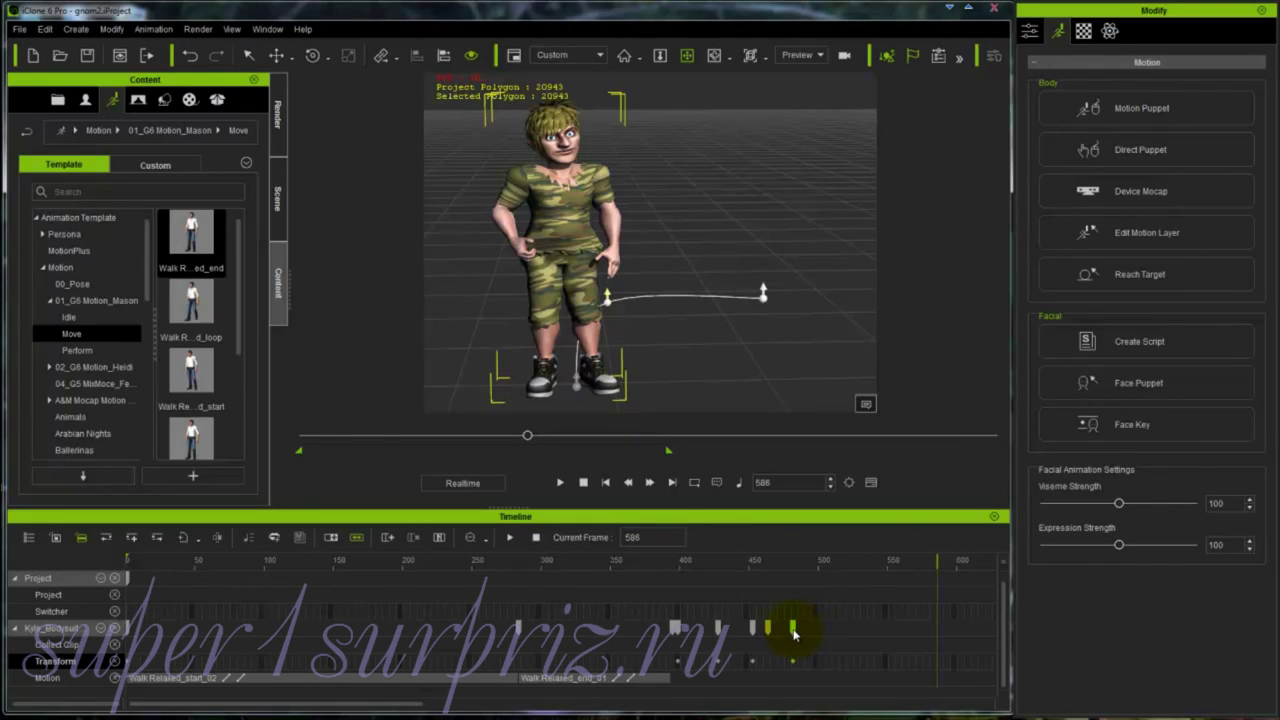
# - Move the avatar's key at frame 482 to frame 490 and go to the key at frame 453
pyautogui.moveTo(793, 633); pyautogui.dragTo(805, 631)
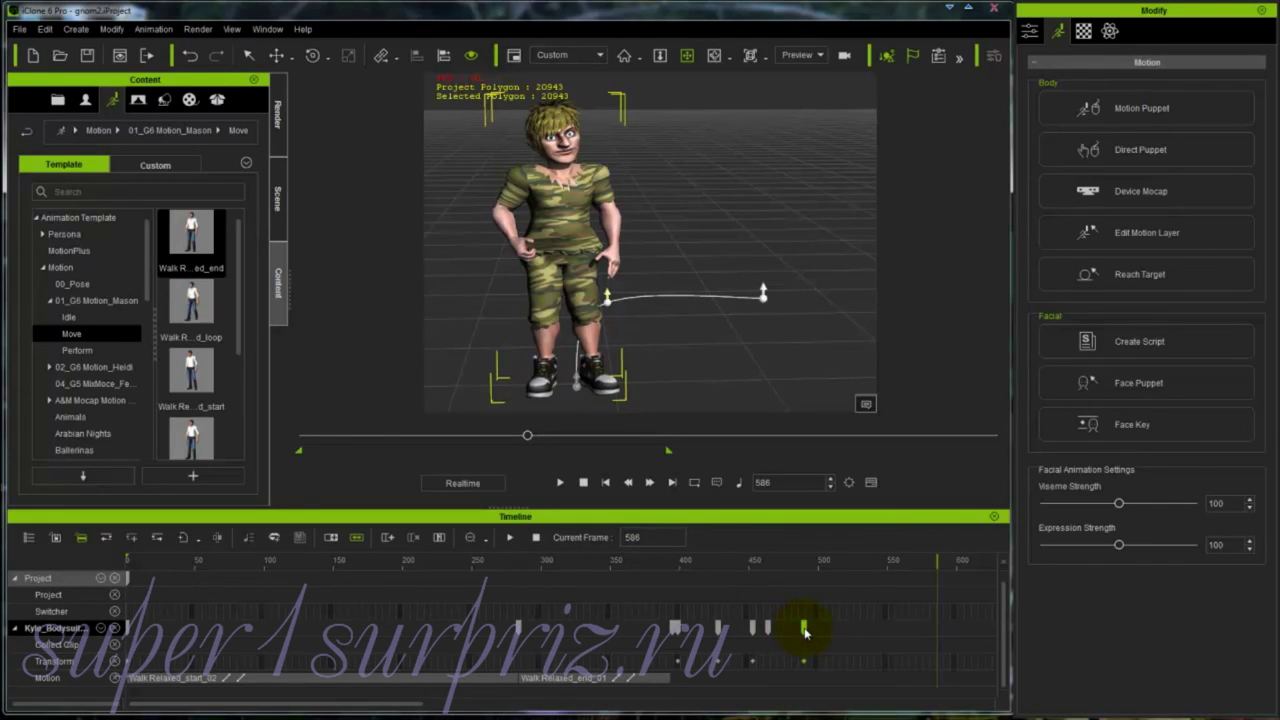
pyautogui.click(804, 630)
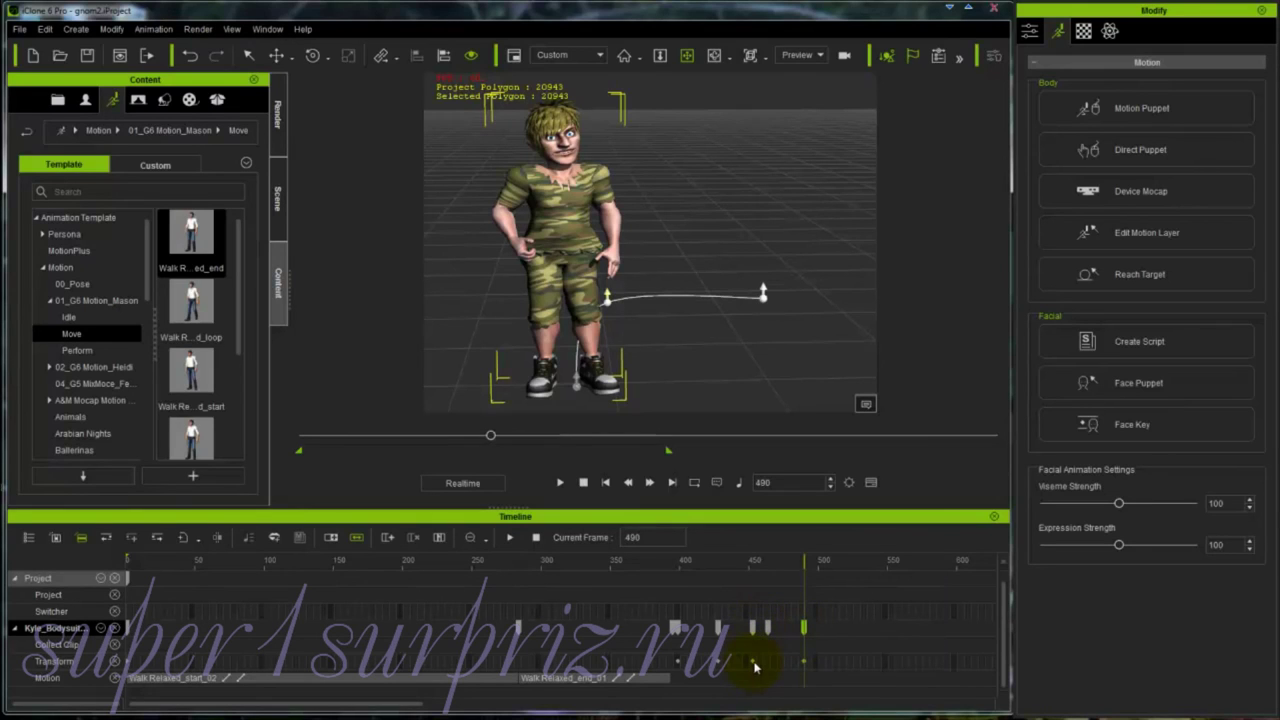
pyautogui.click(754, 664)
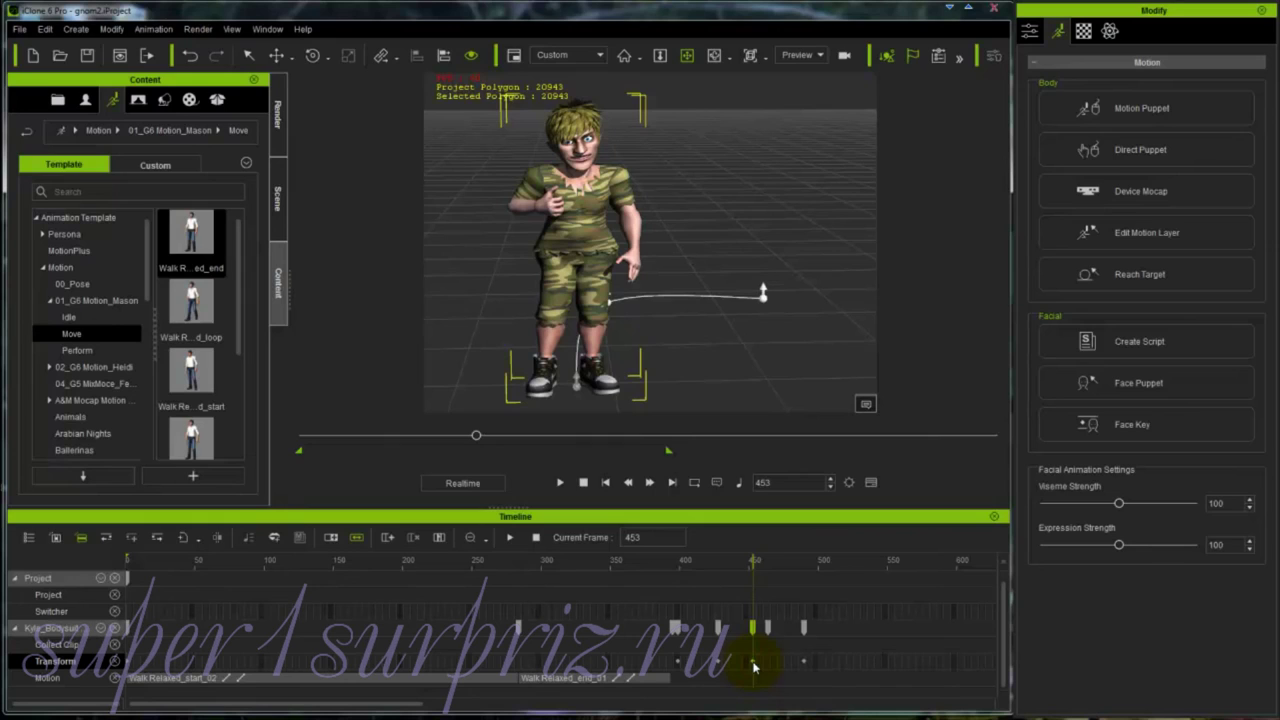
# - Copy the avatar's Transform key at frame 453 and paste it at frame 474
pyautogui.rightClick(754, 665)
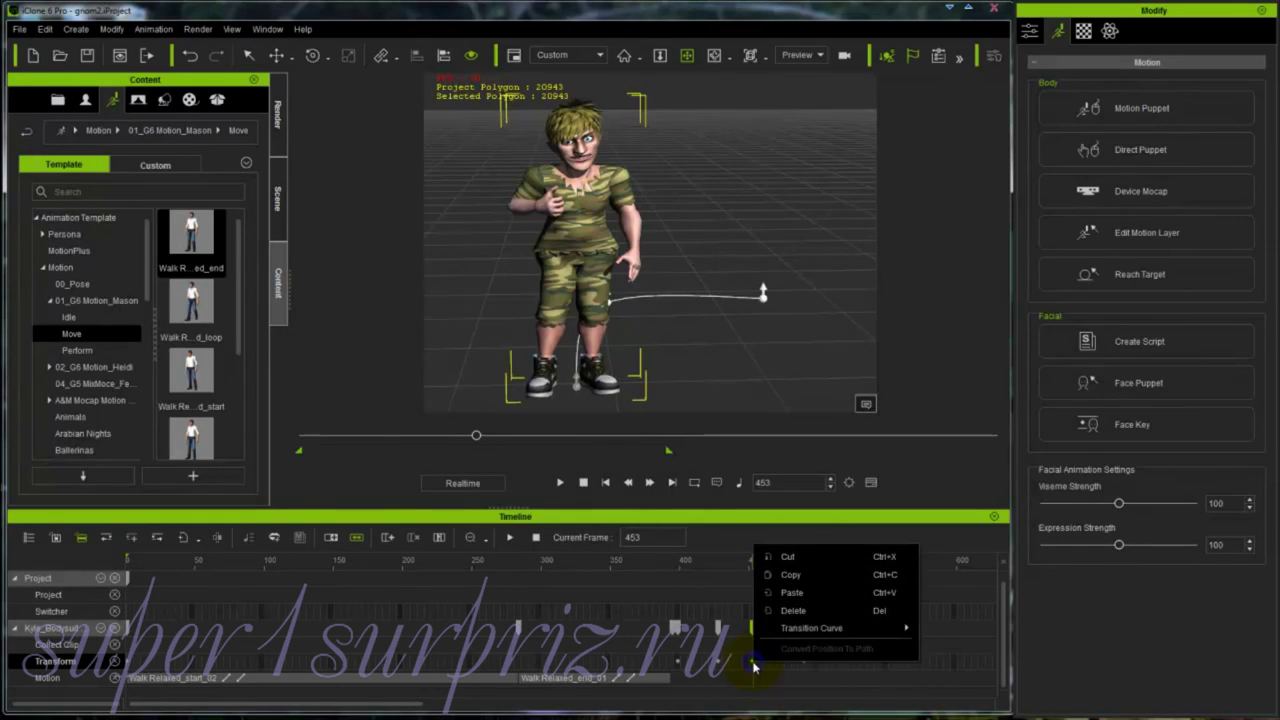
pyautogui.click(789, 575)
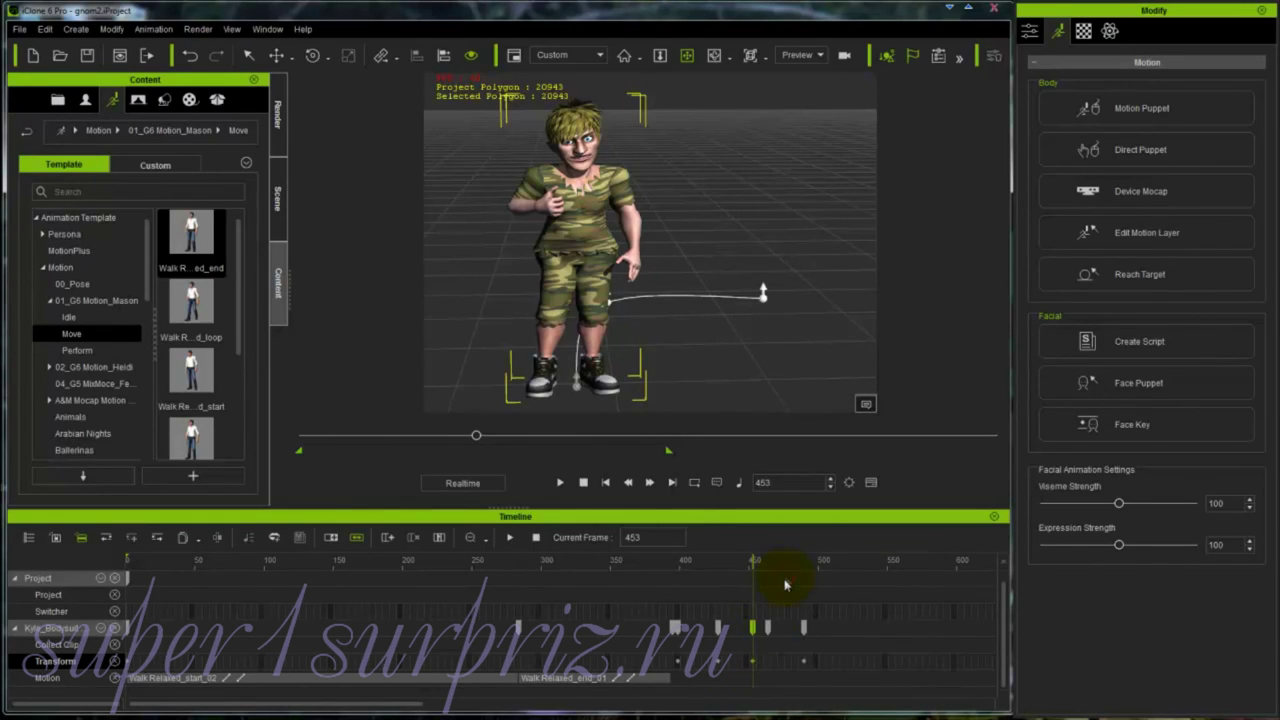
pyautogui.click(783, 662)
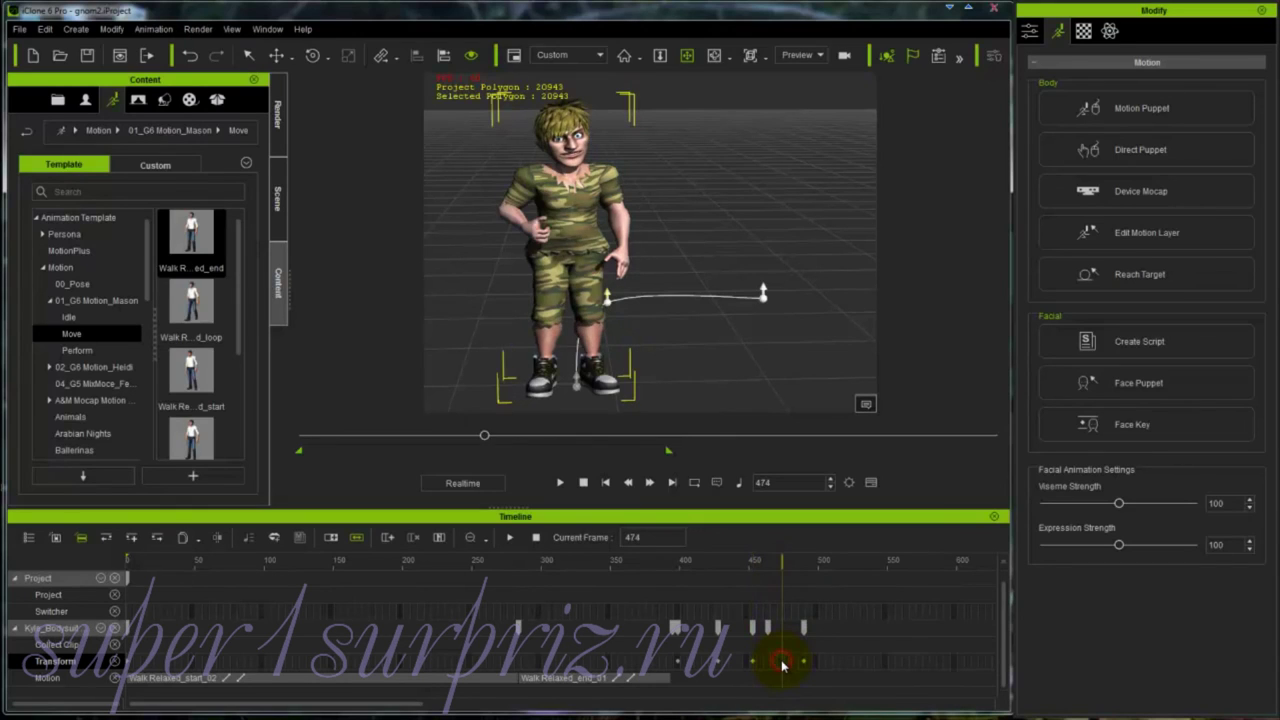
pyautogui.rightClick(783, 664)
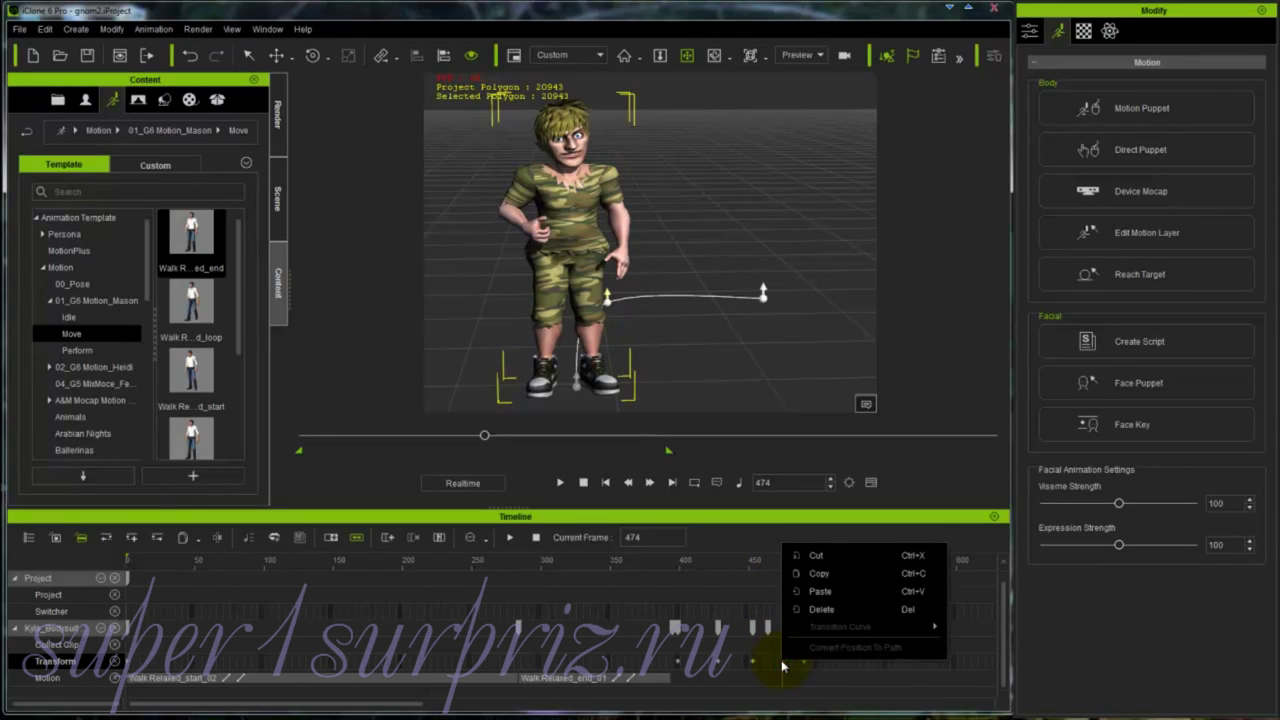
pyautogui.click(813, 591)
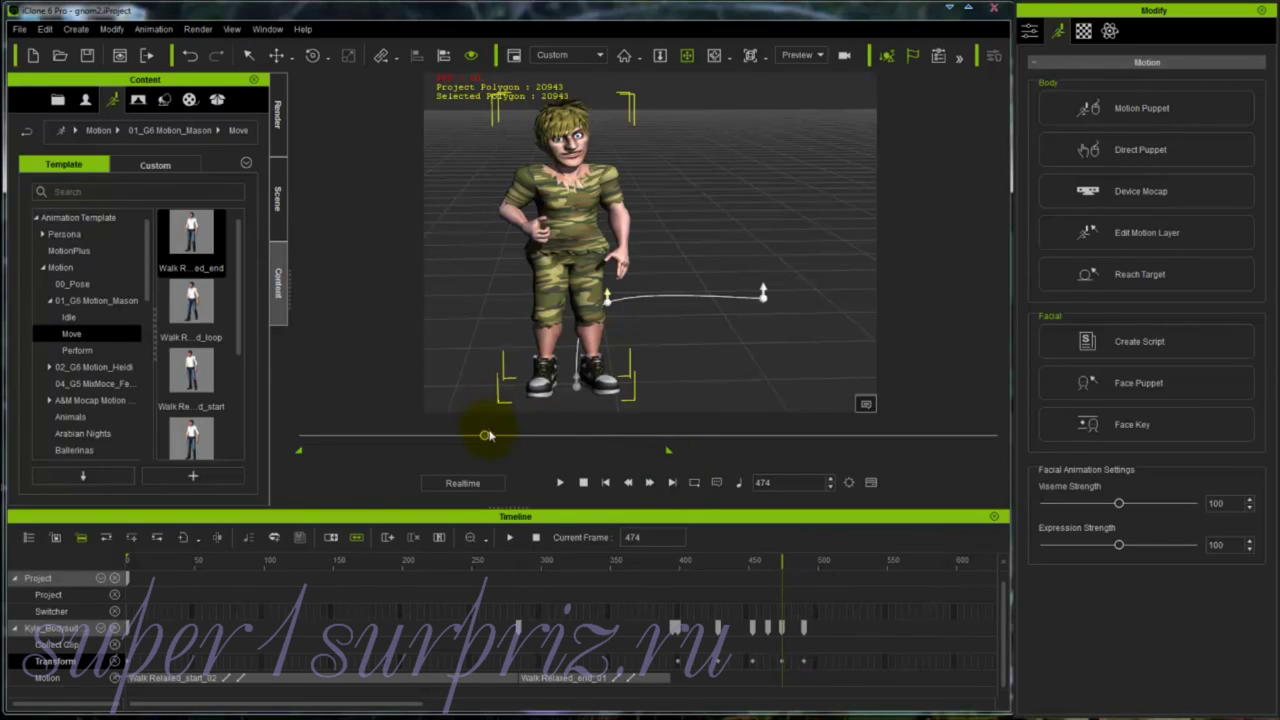
# - Play the animation from frame 211 to review the walk and the gesture that follows
pyautogui.moveTo(484, 435); pyautogui.dragTo(381, 447)
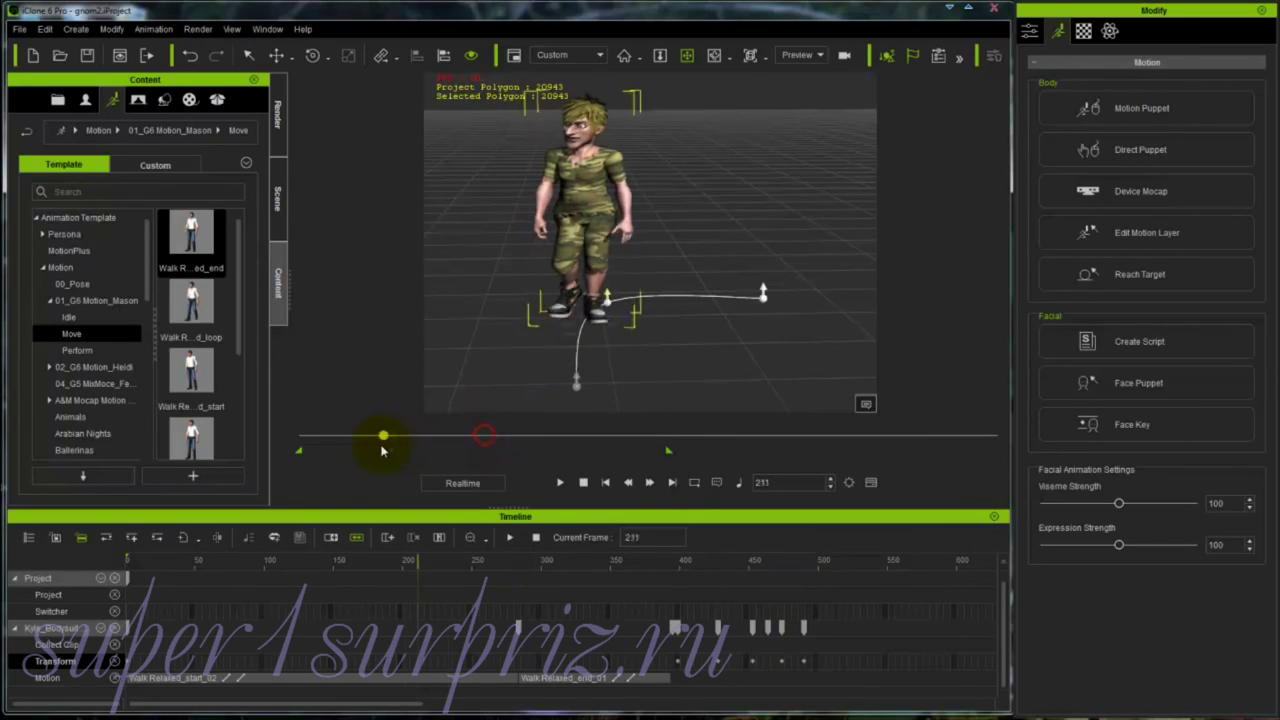
pyautogui.click(559, 482)
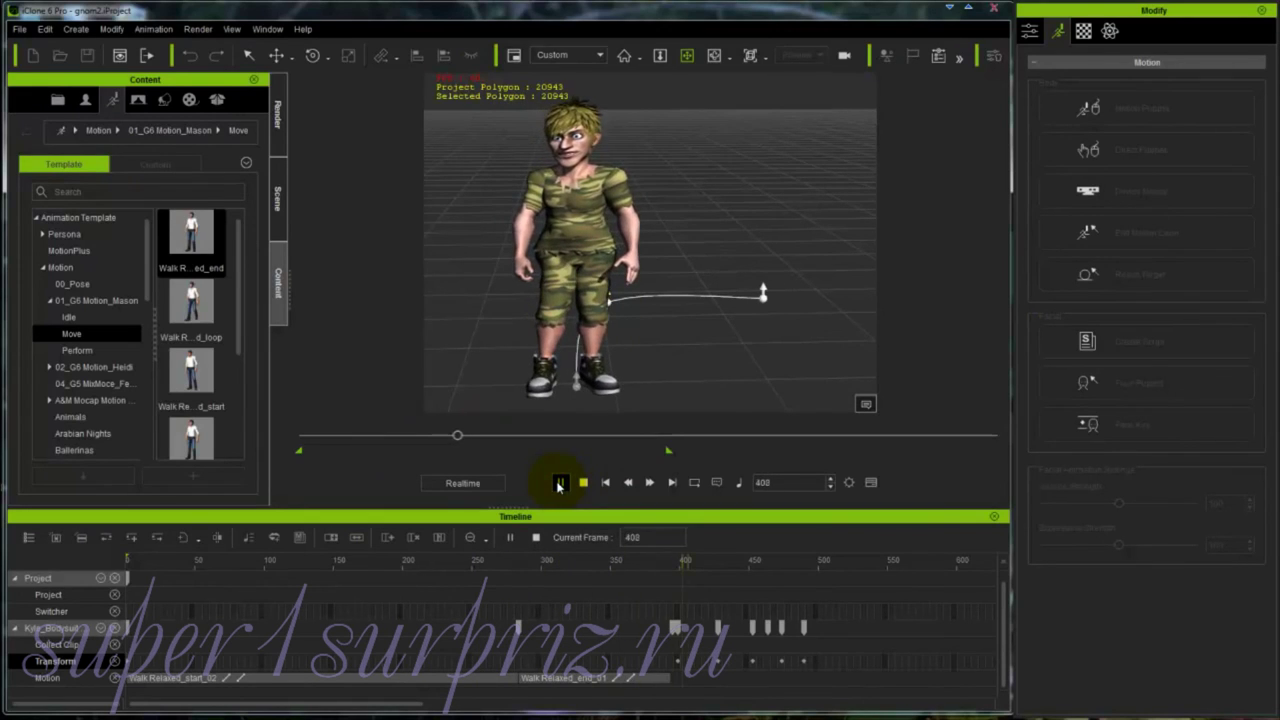
pyautogui.click(559, 483)
# - Copy the key at frame 453 on the avatar's main track and paste it over the key at frame 474
pyautogui.click(756, 630)
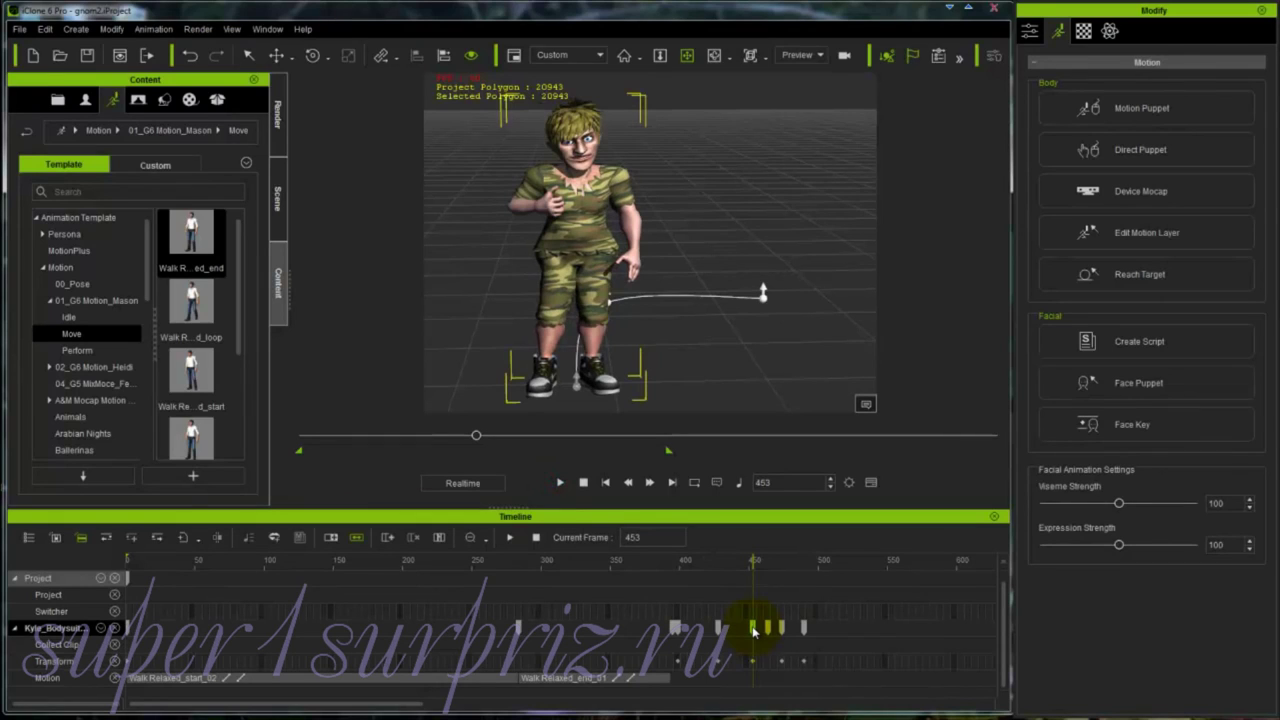
pyautogui.rightClick(754, 631)
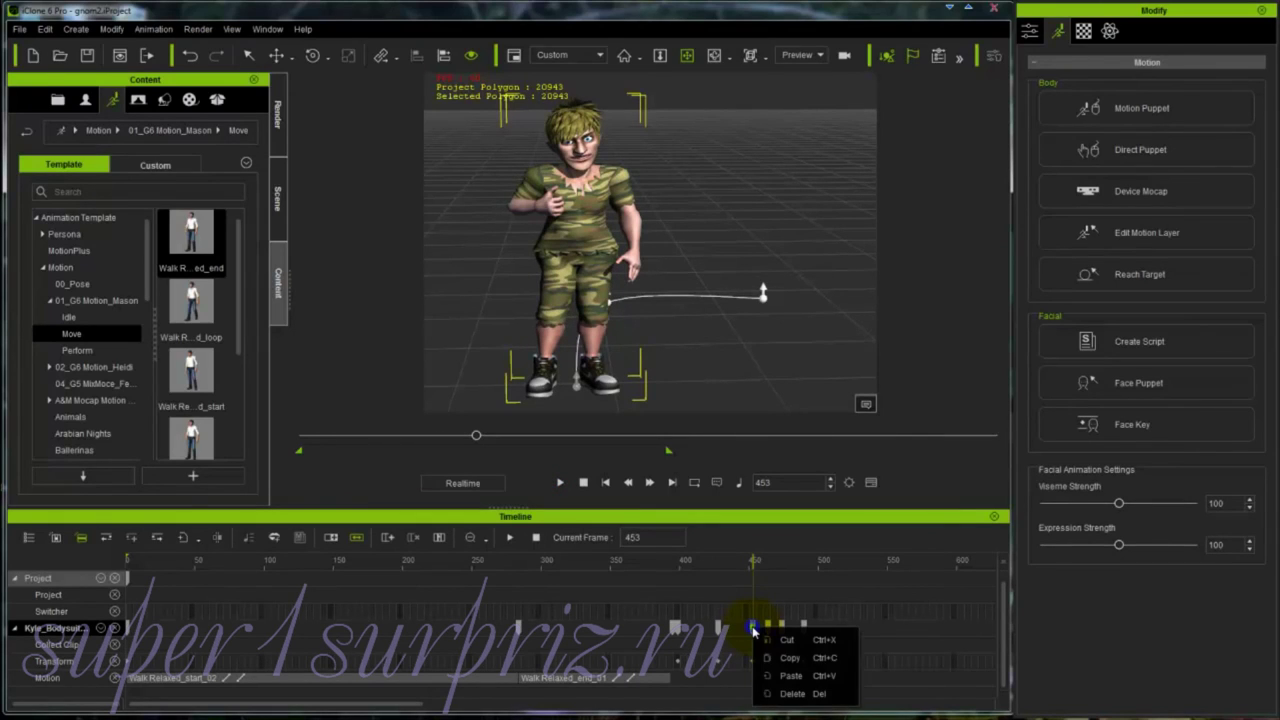
pyautogui.click(770, 658)
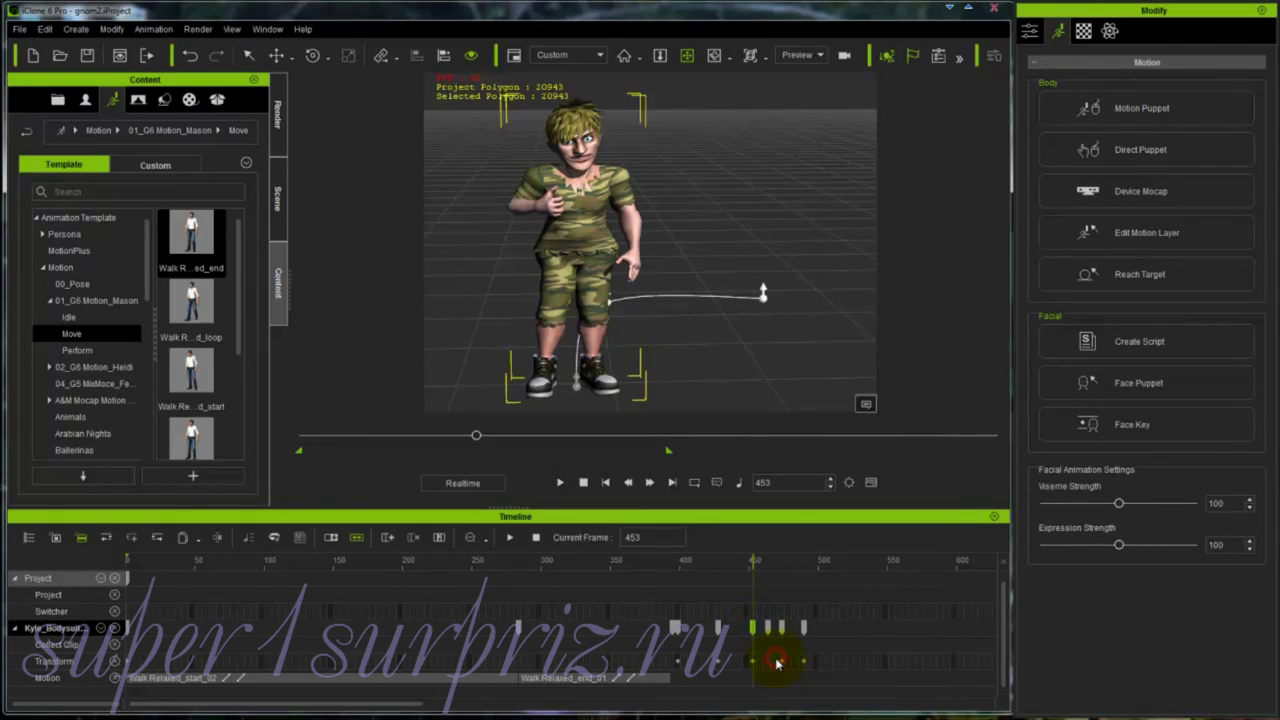
pyautogui.click(782, 627)
pyautogui.click(782, 627)
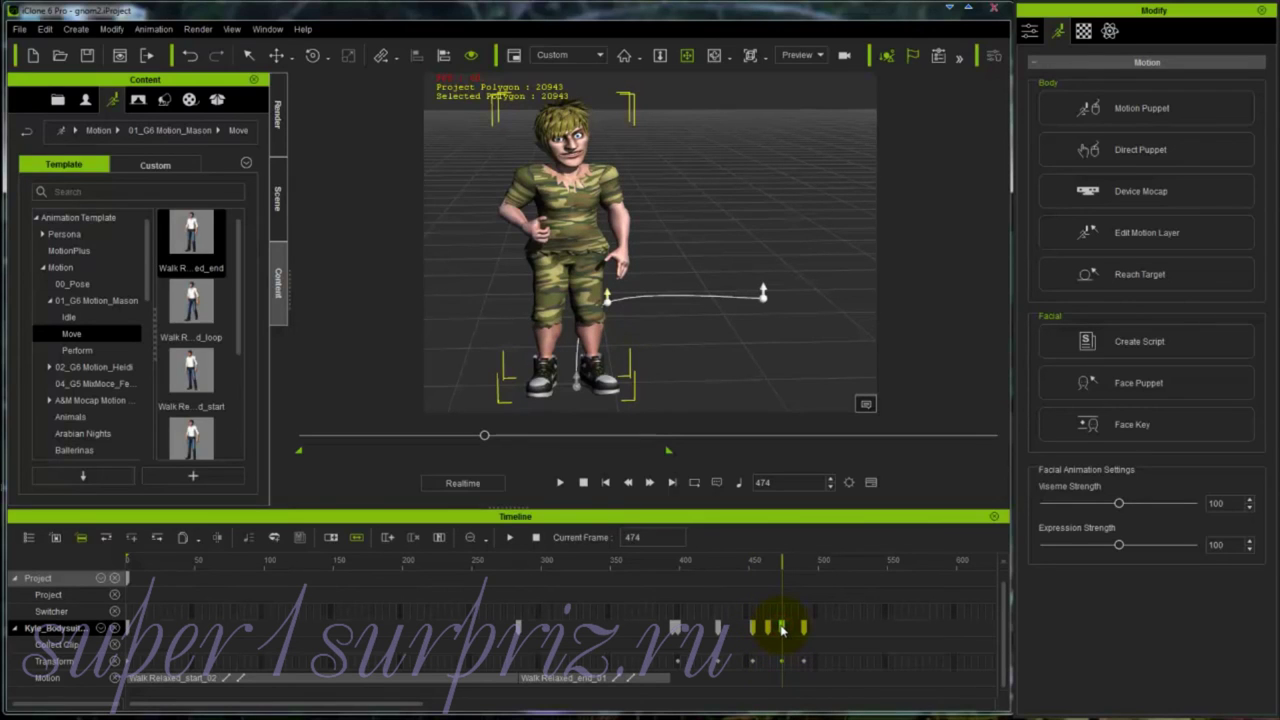
pyautogui.rightClick(782, 629)
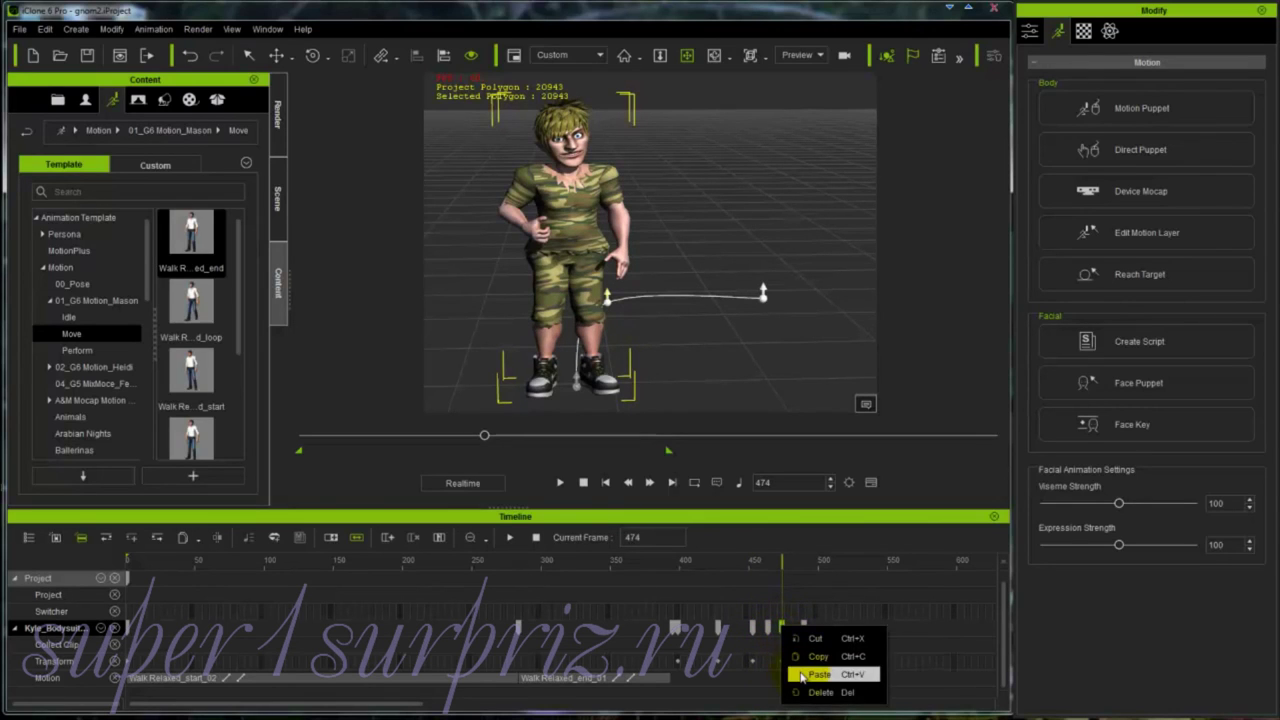
pyautogui.click(818, 675)
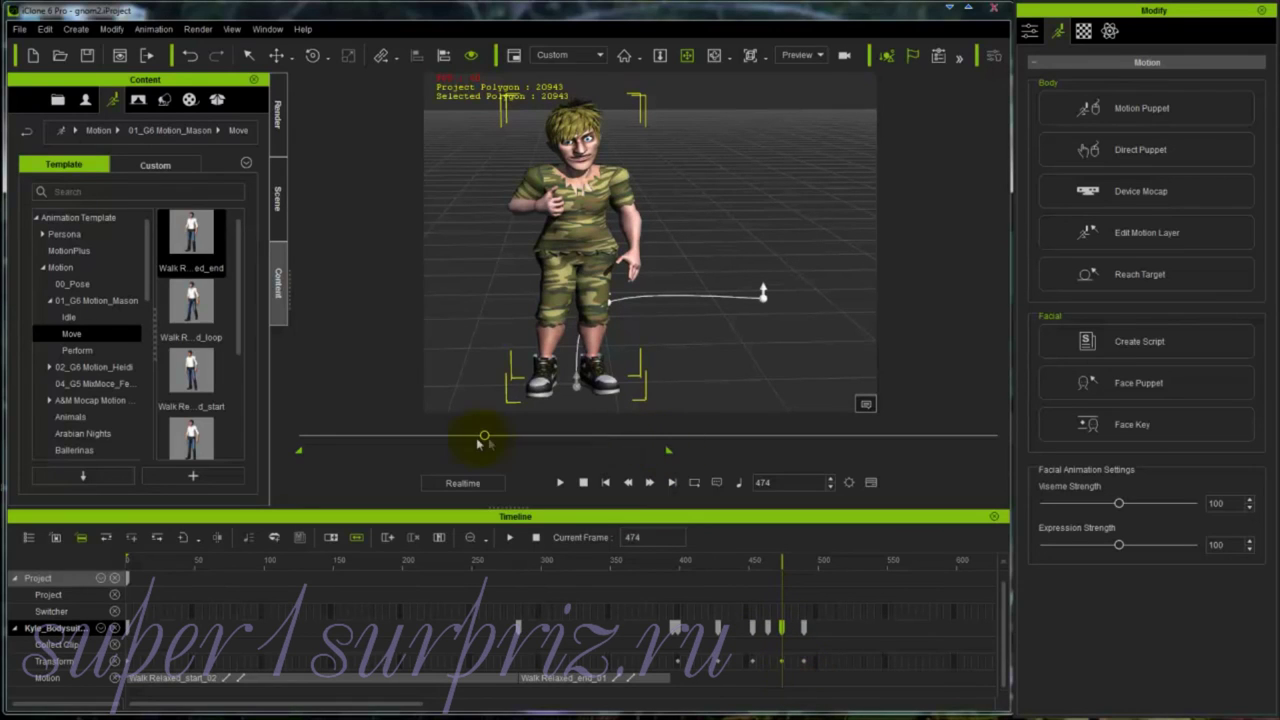
# - Play the animation from frame 336 and again from frame 356 to review the repeated arm gesture
pyautogui.moveTo(485, 438); pyautogui.dragTo(432, 435)
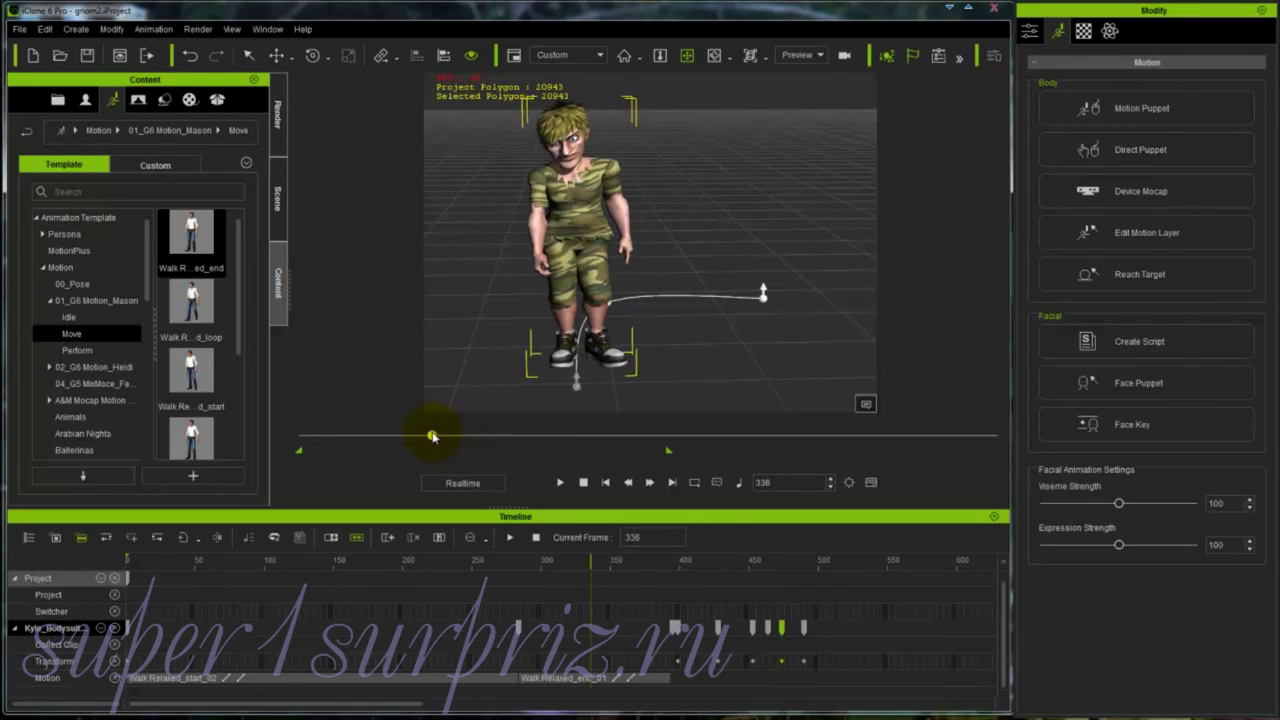
pyautogui.click(560, 483)
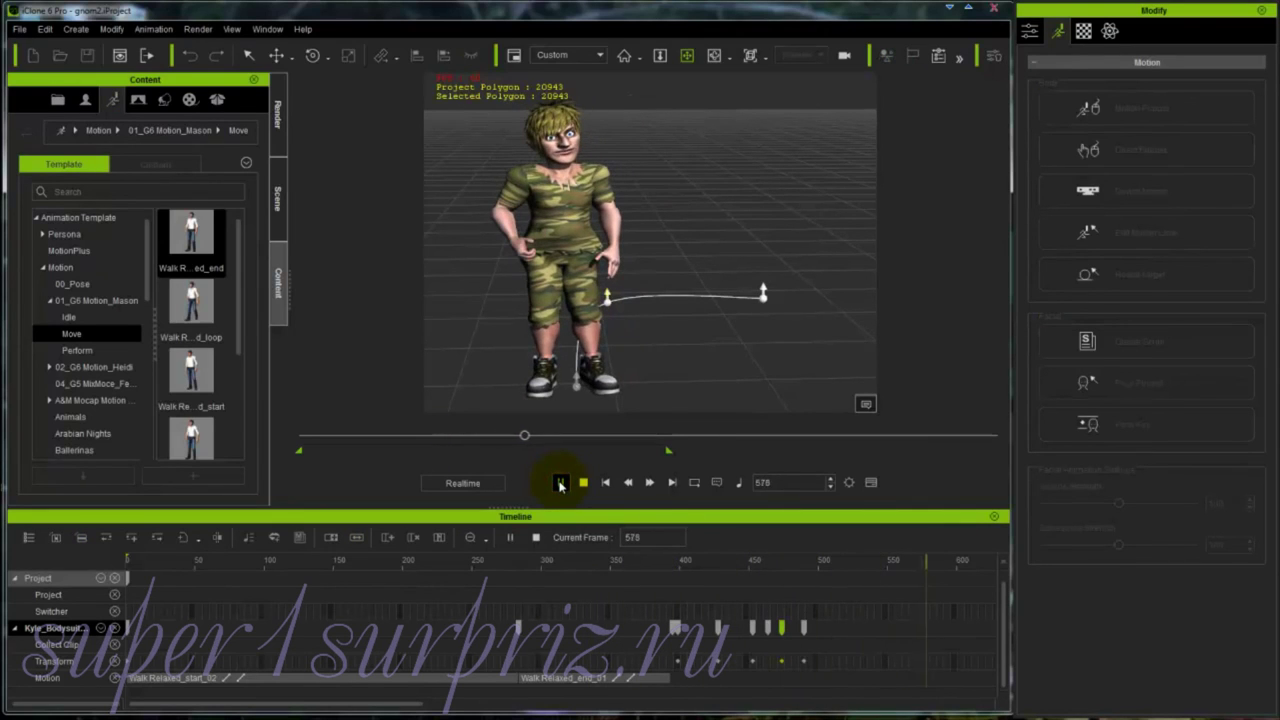
pyautogui.click(560, 483)
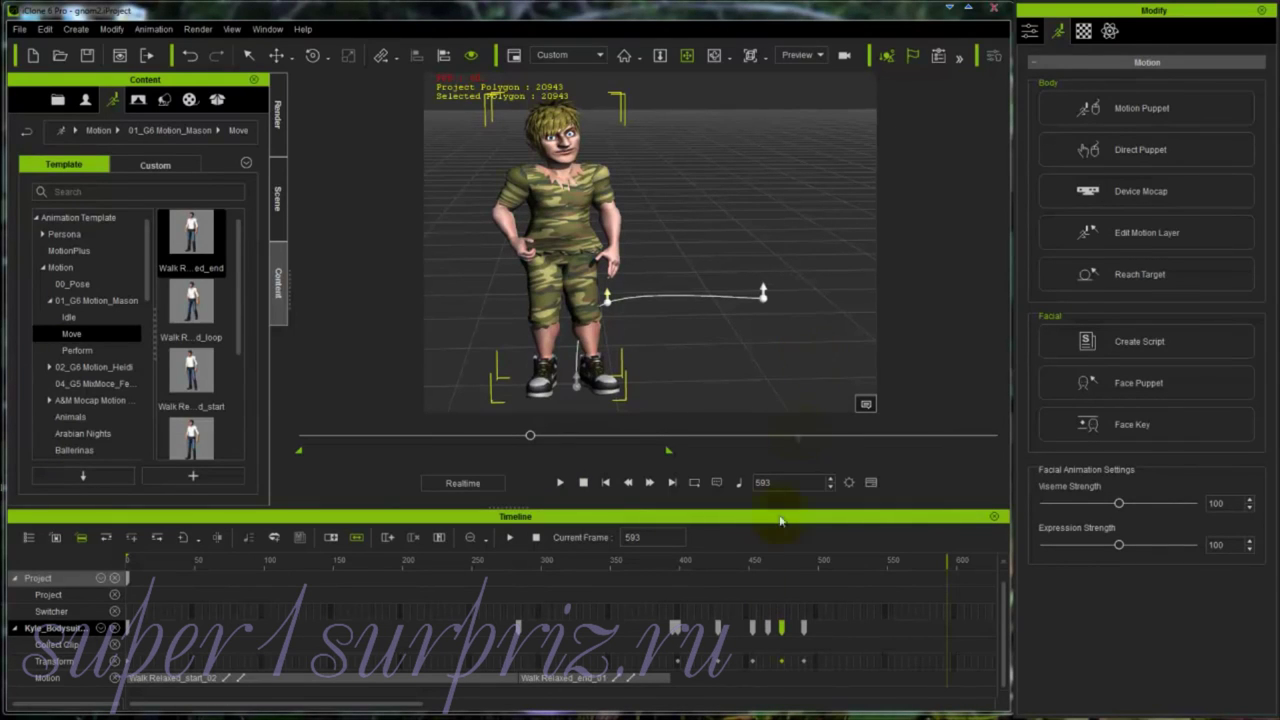
pyautogui.moveTo(530, 436); pyautogui.dragTo(439, 435)
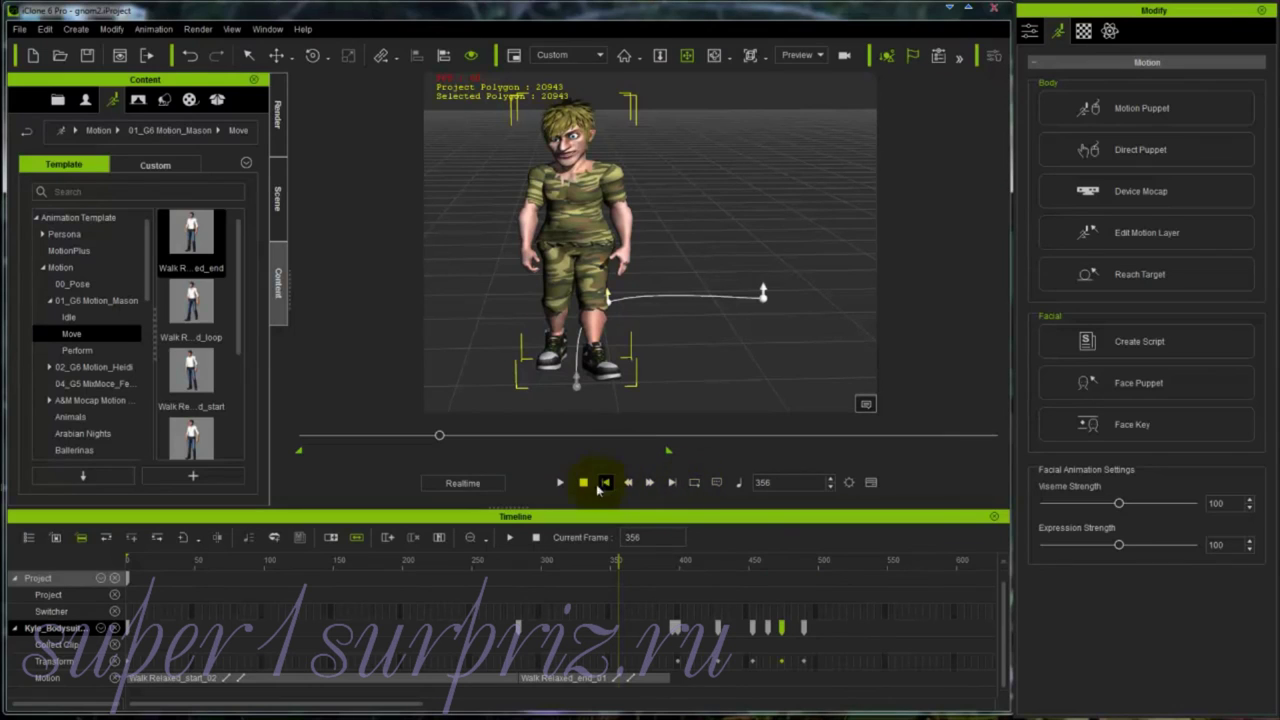
pyautogui.click(559, 484)
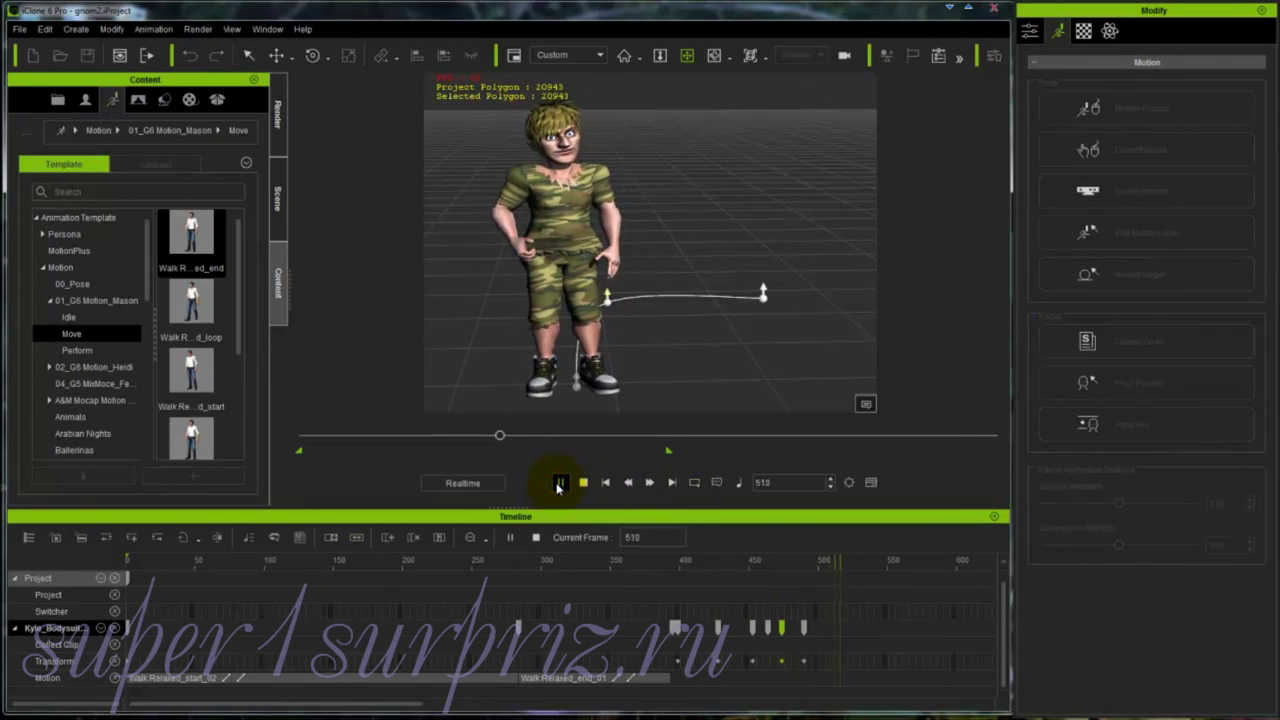
pyautogui.click(559, 484)
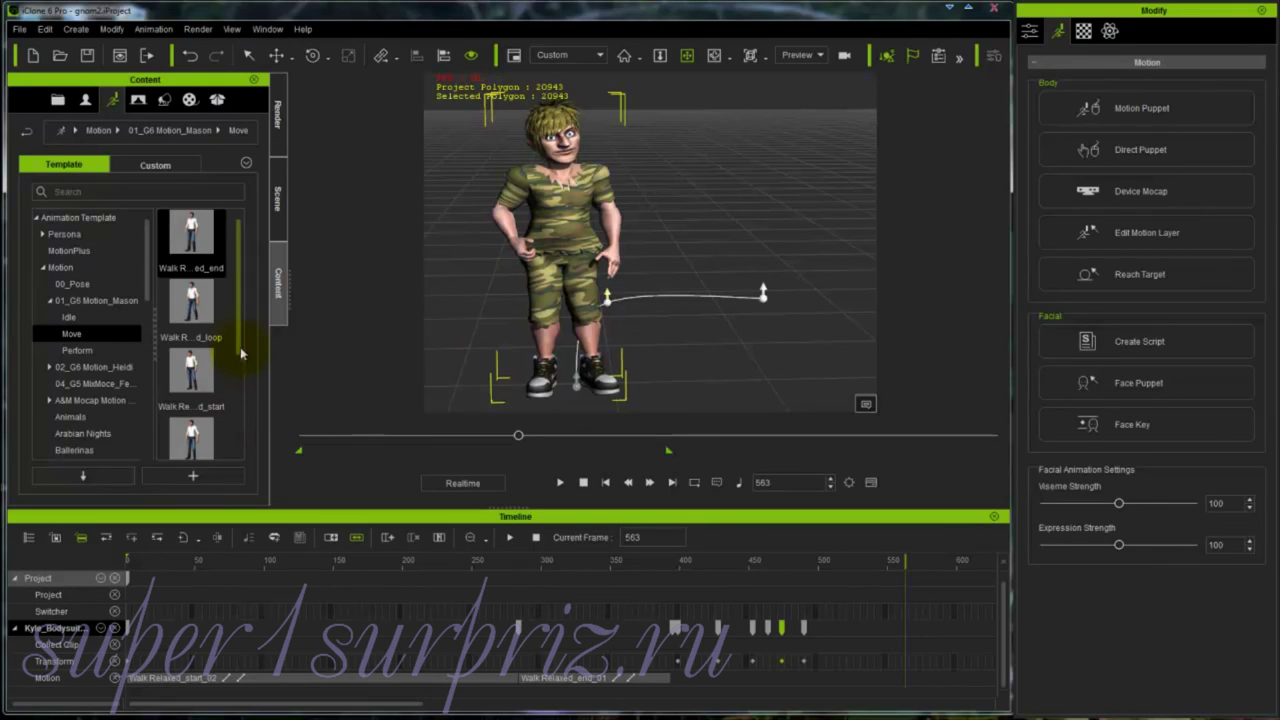
# - Apply the Ending Move 01 motion from the Street Dance collection's Ending Moves to the avatar at frame 563
pyautogui.moveTo(237, 341); pyautogui.dragTo(245, 404)
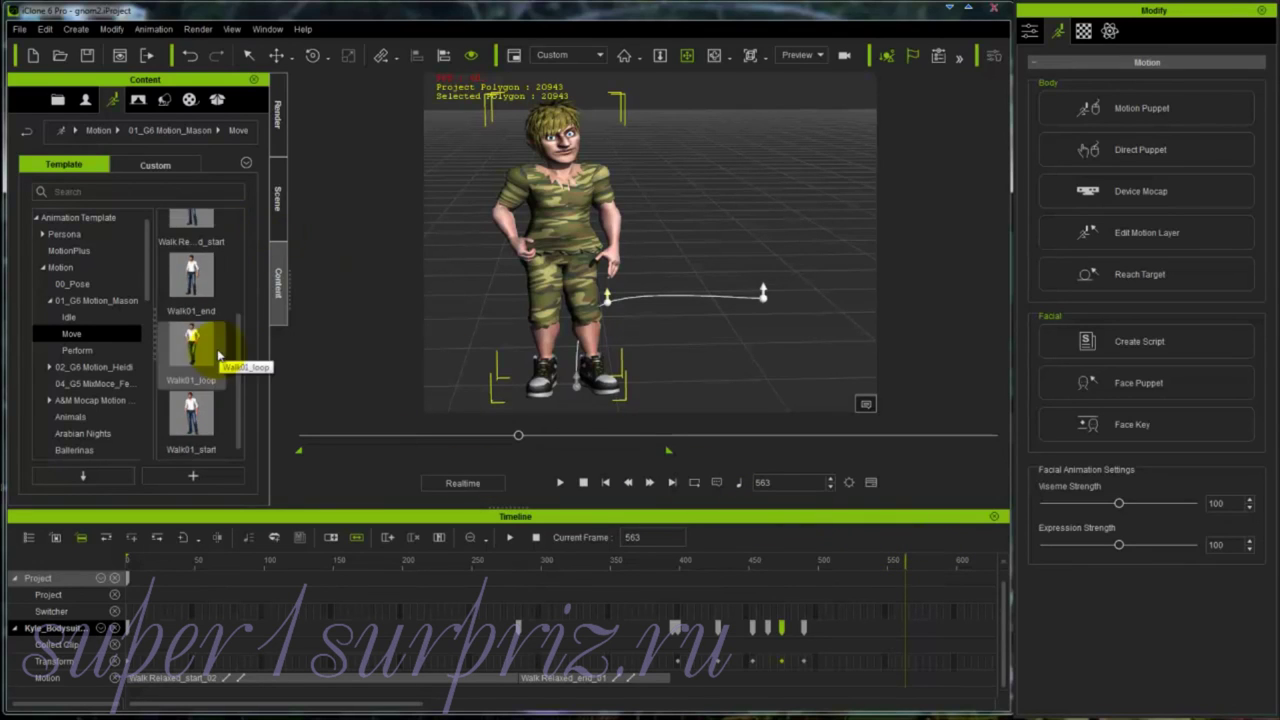
pyautogui.scroll(-1, 225, 360)
pyautogui.moveTo(147, 287); pyautogui.dragTo(149, 408)
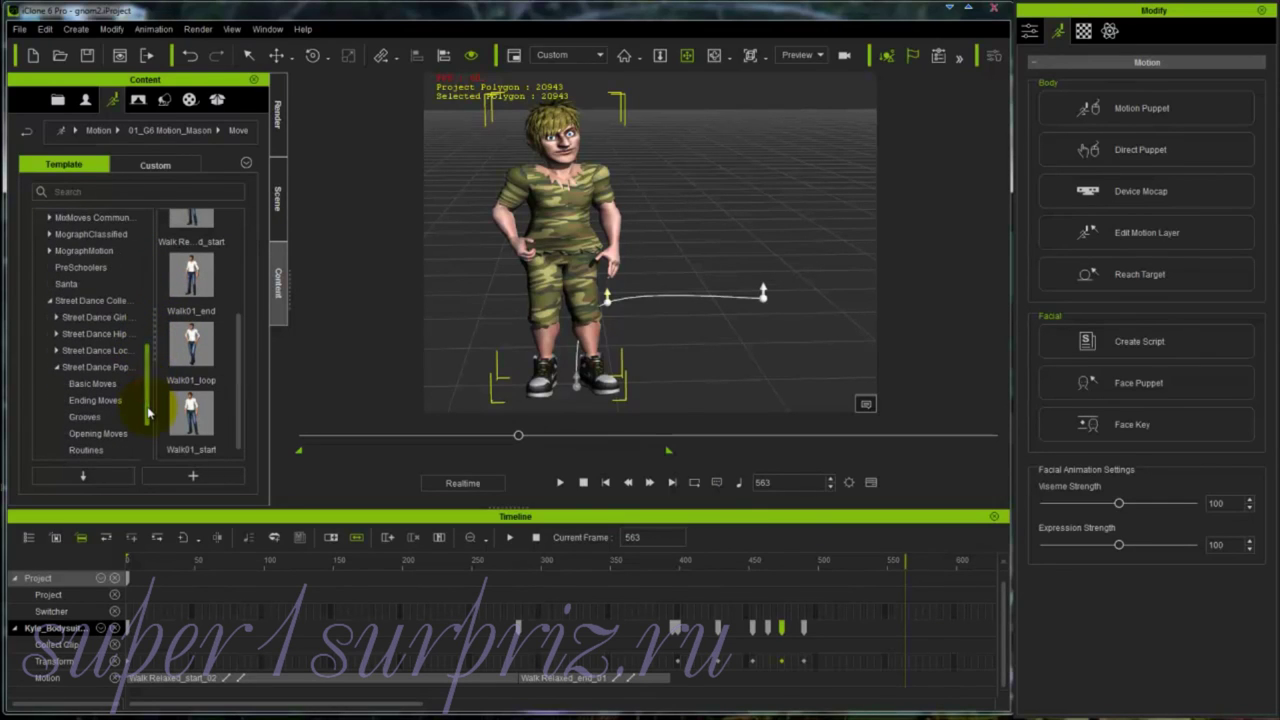
pyautogui.click(90, 401)
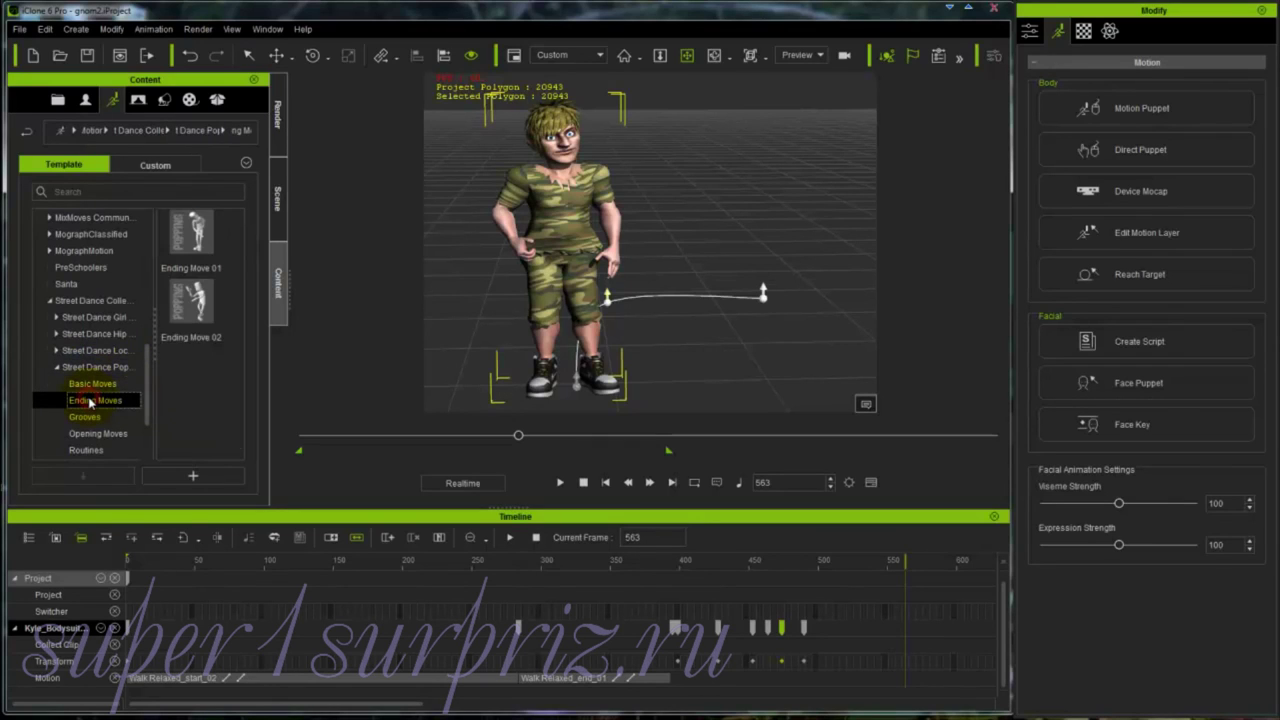
pyautogui.click(201, 236)
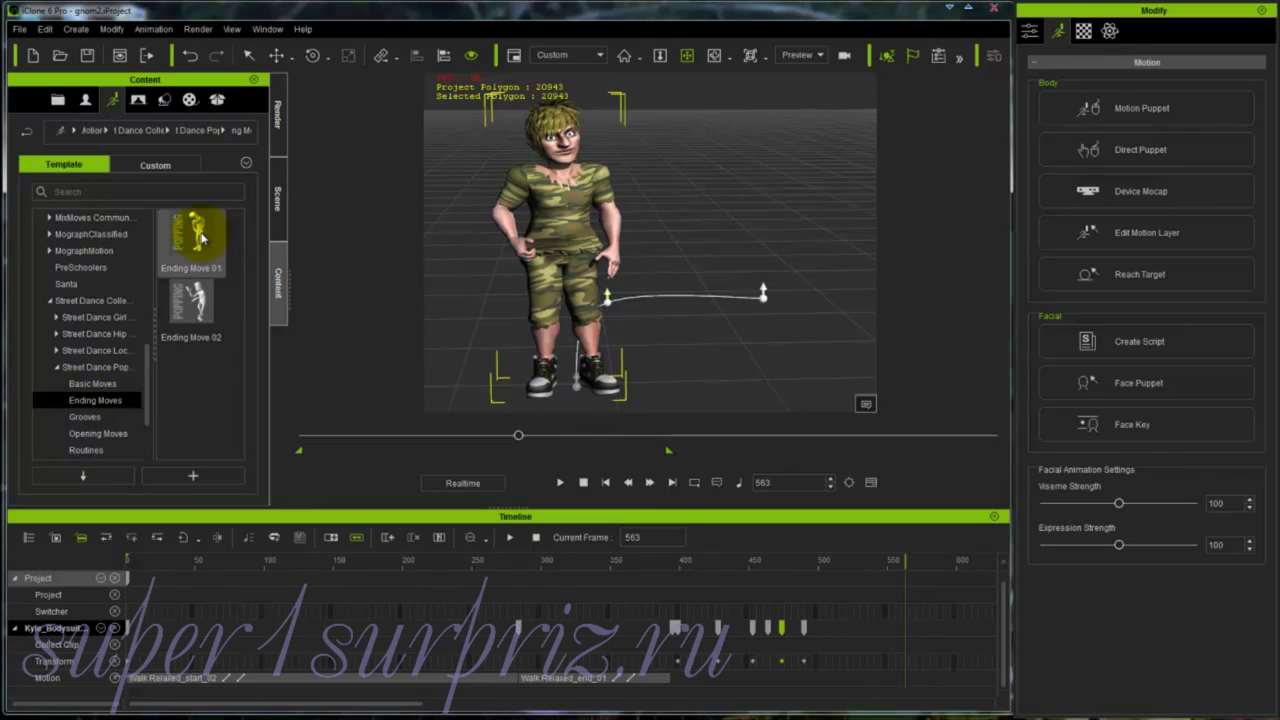
pyautogui.doubleClick(201, 235)
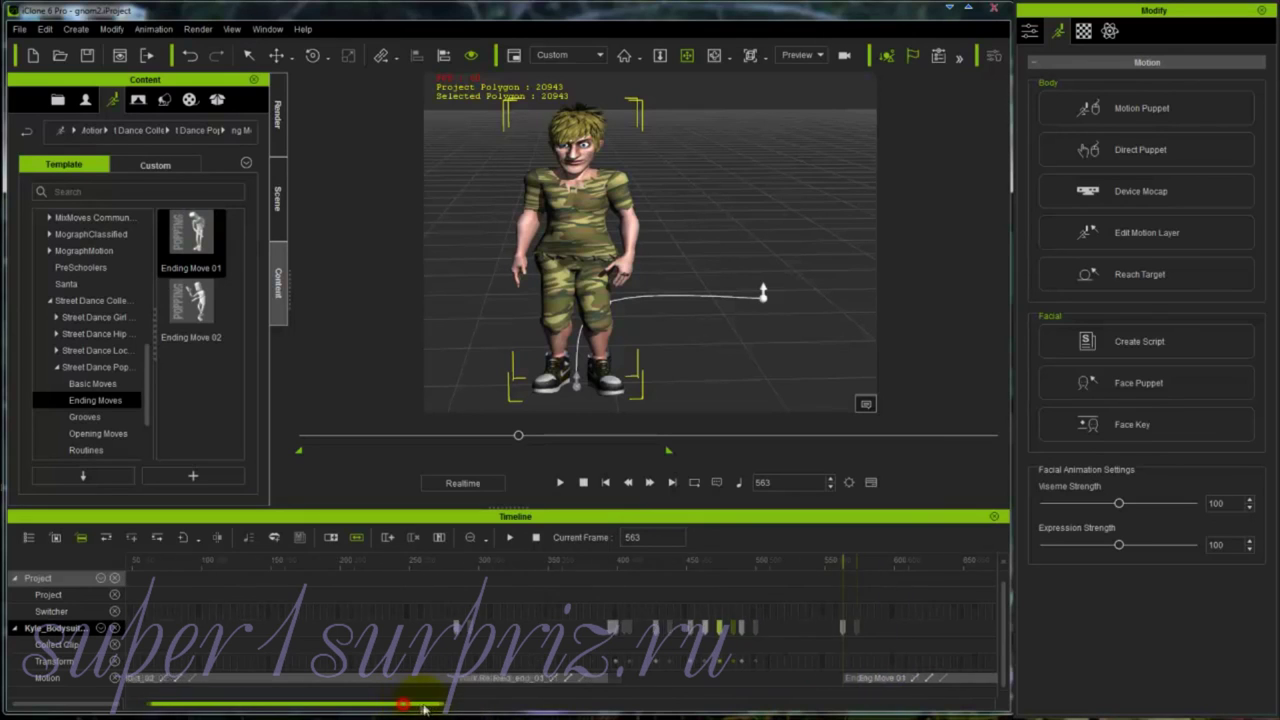
# - Play the Ending Move 01 clip from frame 563 to review the added motion
pyautogui.moveTo(420, 703); pyautogui.dragTo(592, 708)
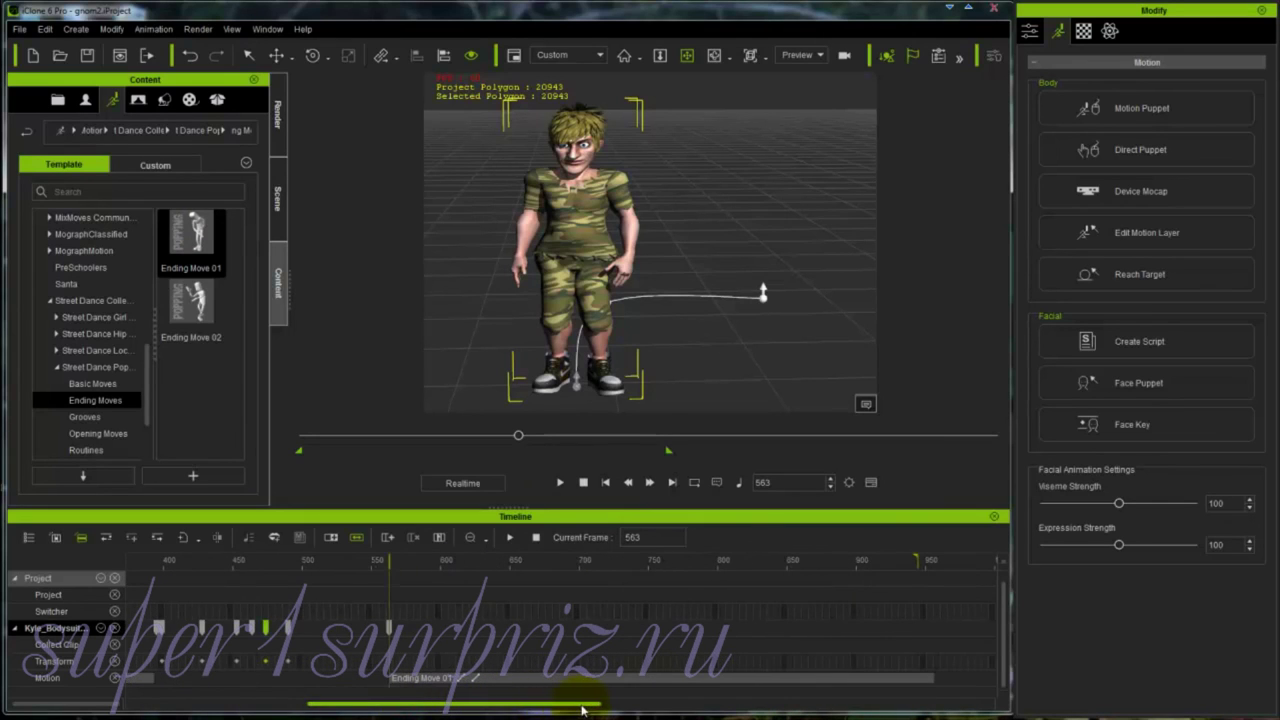
pyautogui.click(563, 485)
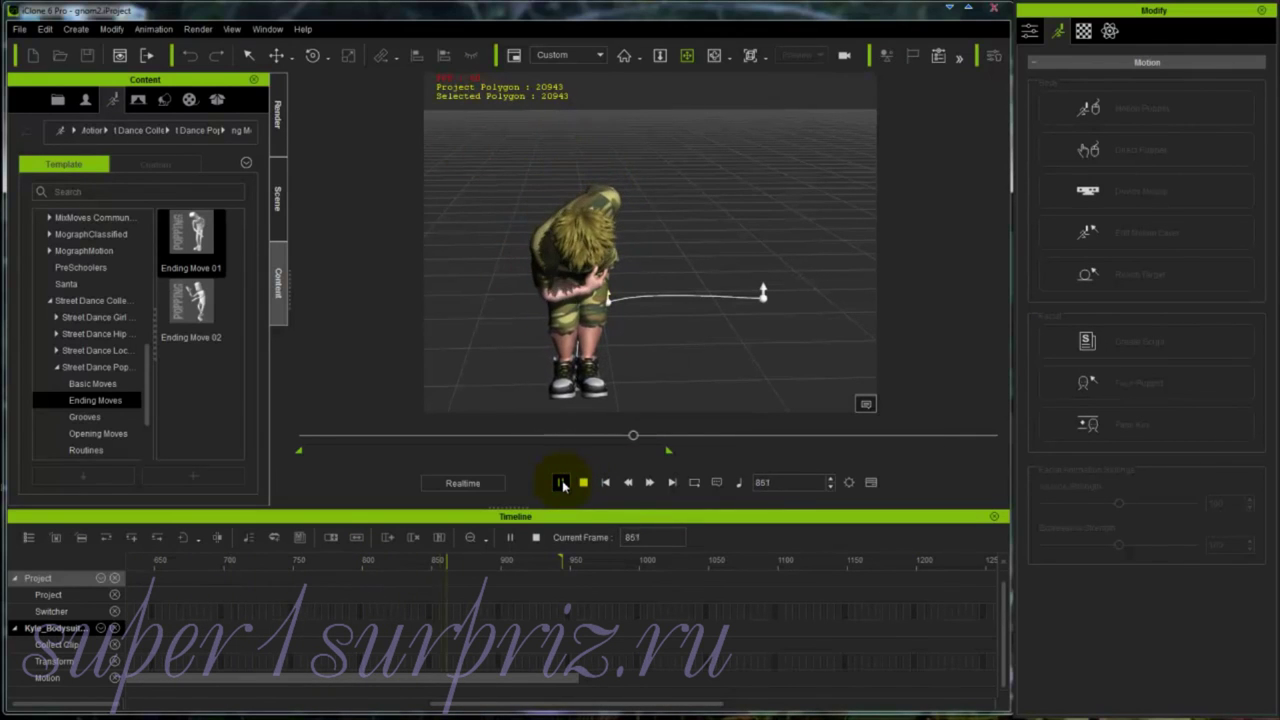
pyautogui.click(563, 485)
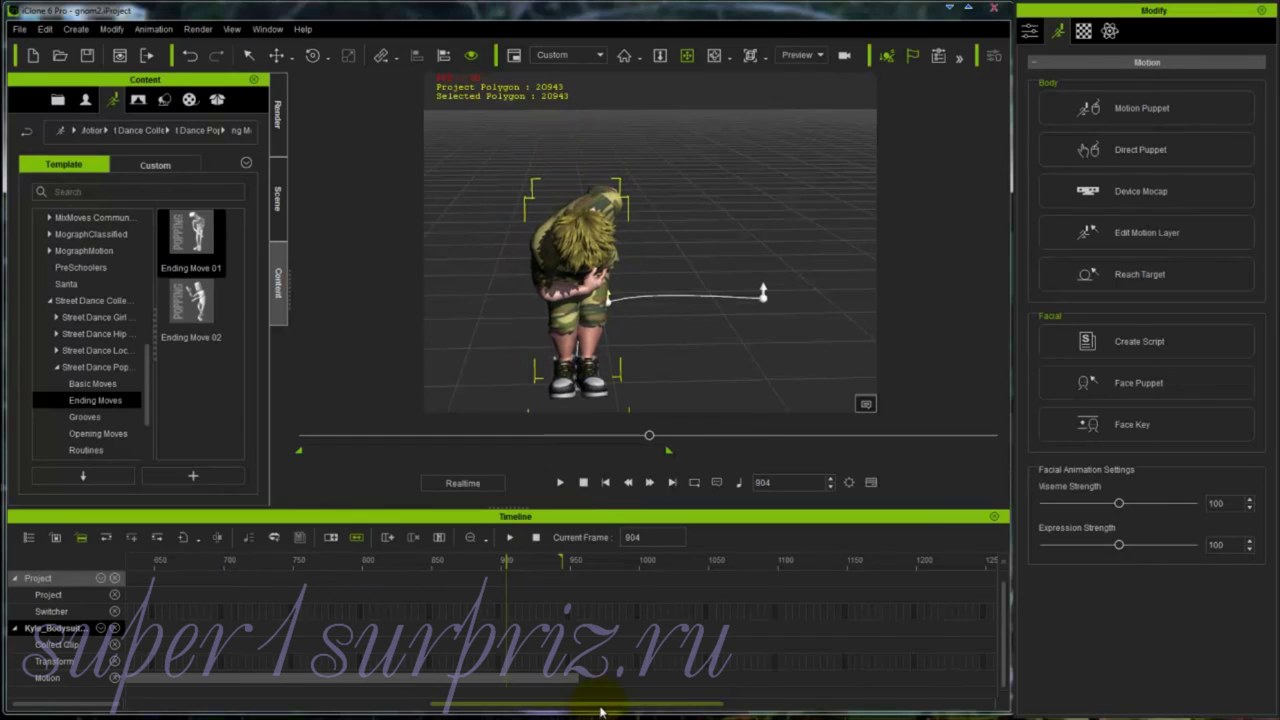
# - Play the animation from frame 458 to check how the gesture leads into the Ending Move 01 clip
pyautogui.moveTo(600, 712); pyautogui.dragTo(419, 710)
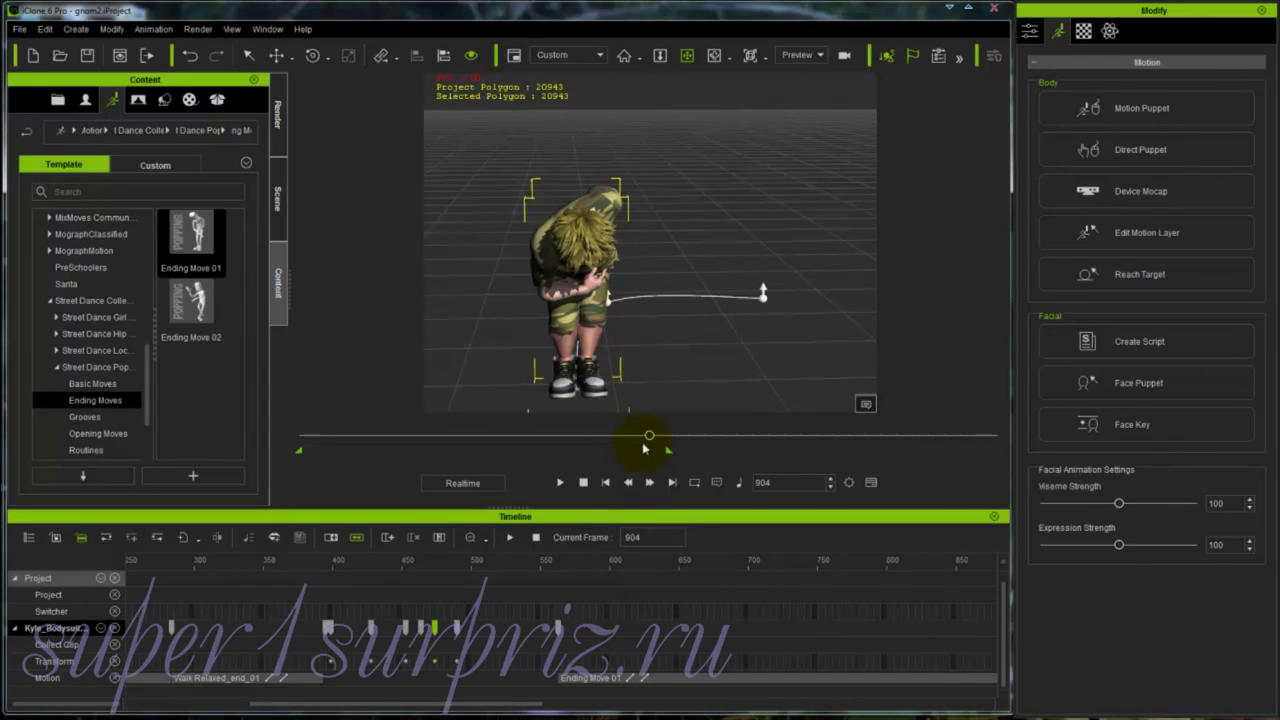
pyautogui.moveTo(649, 438); pyautogui.dragTo(480, 446)
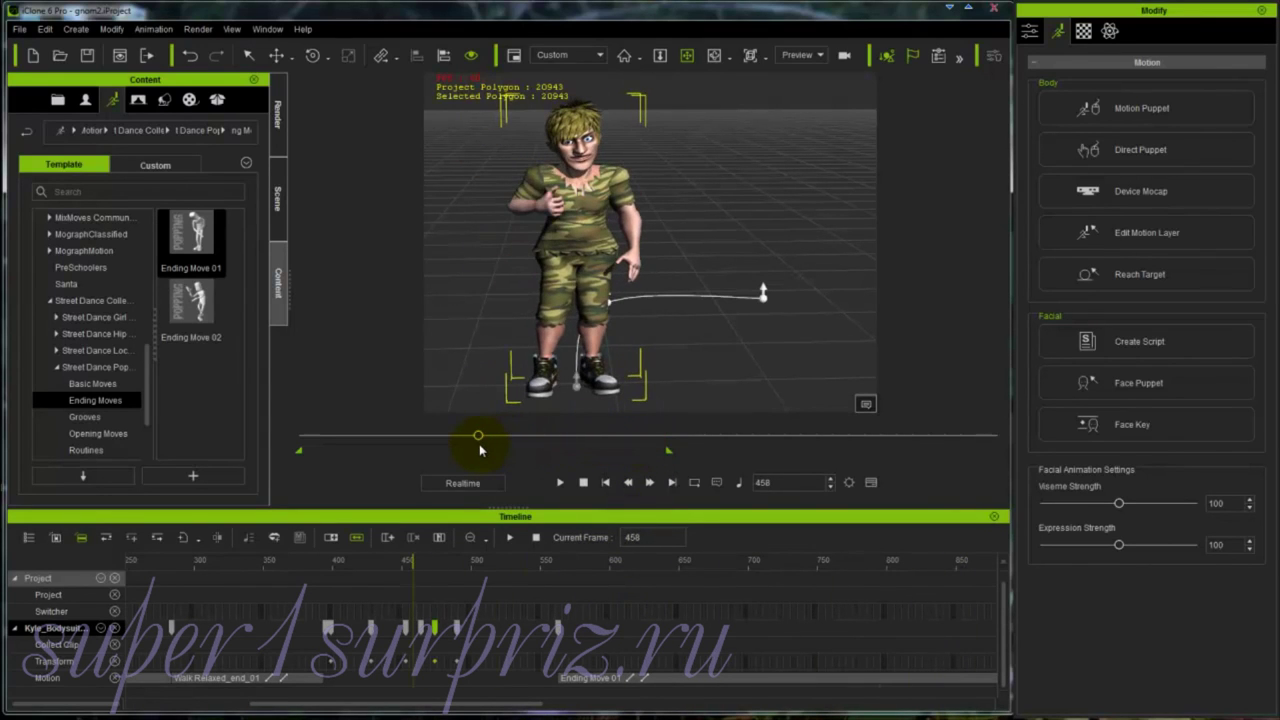
pyautogui.click(560, 483)
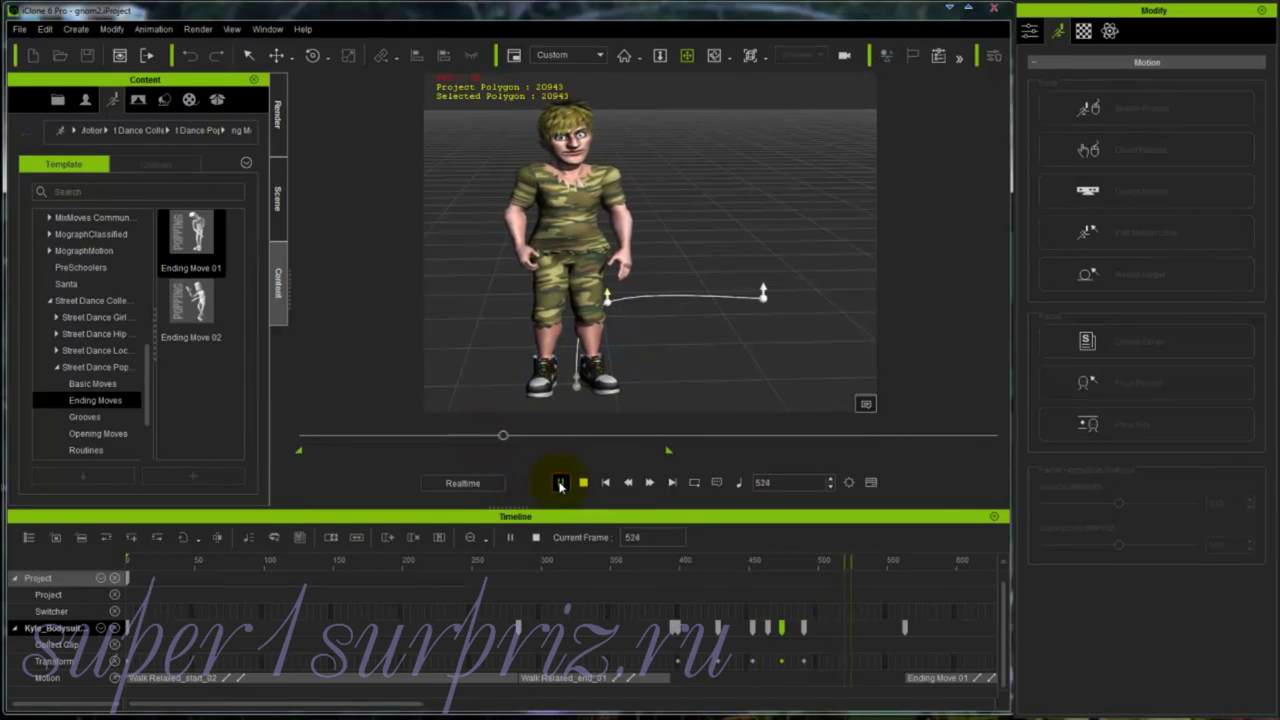
pyautogui.click(560, 483)
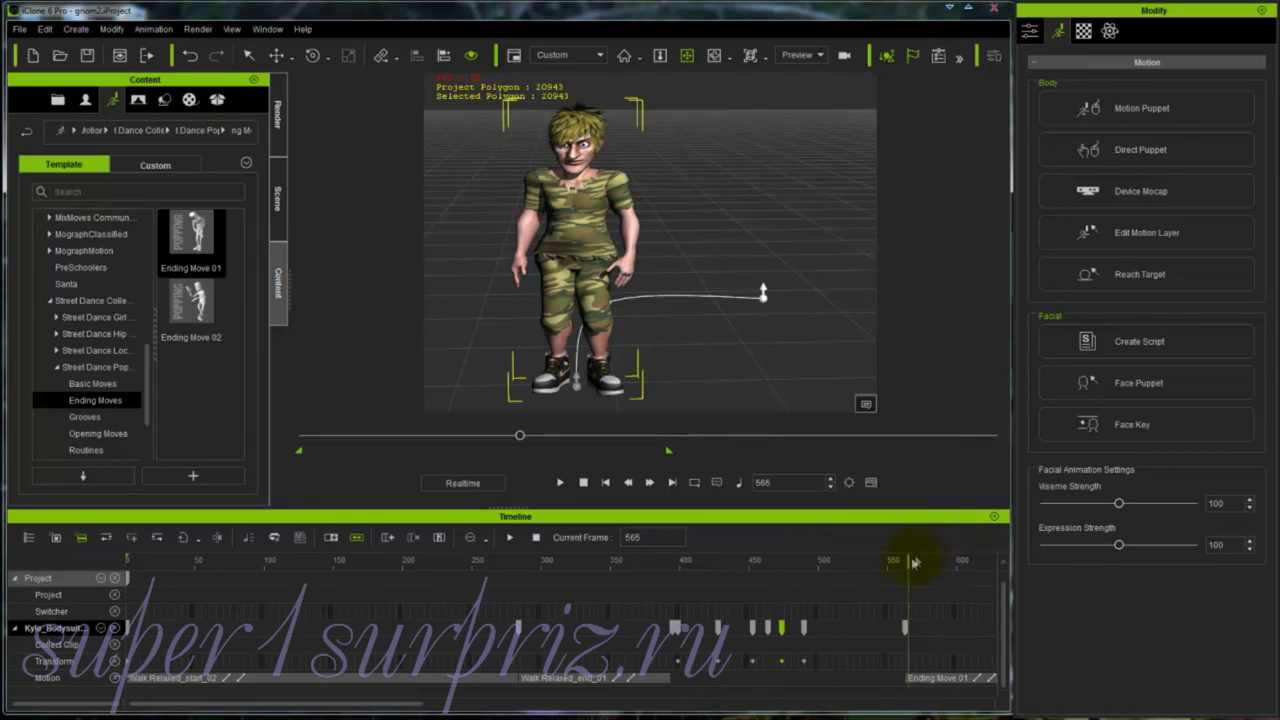
# - Replay the transition into Ending Move 01 from frame 513 and return the playhead to frame 522
pyautogui.moveTo(908, 567); pyautogui.dragTo(836, 563)
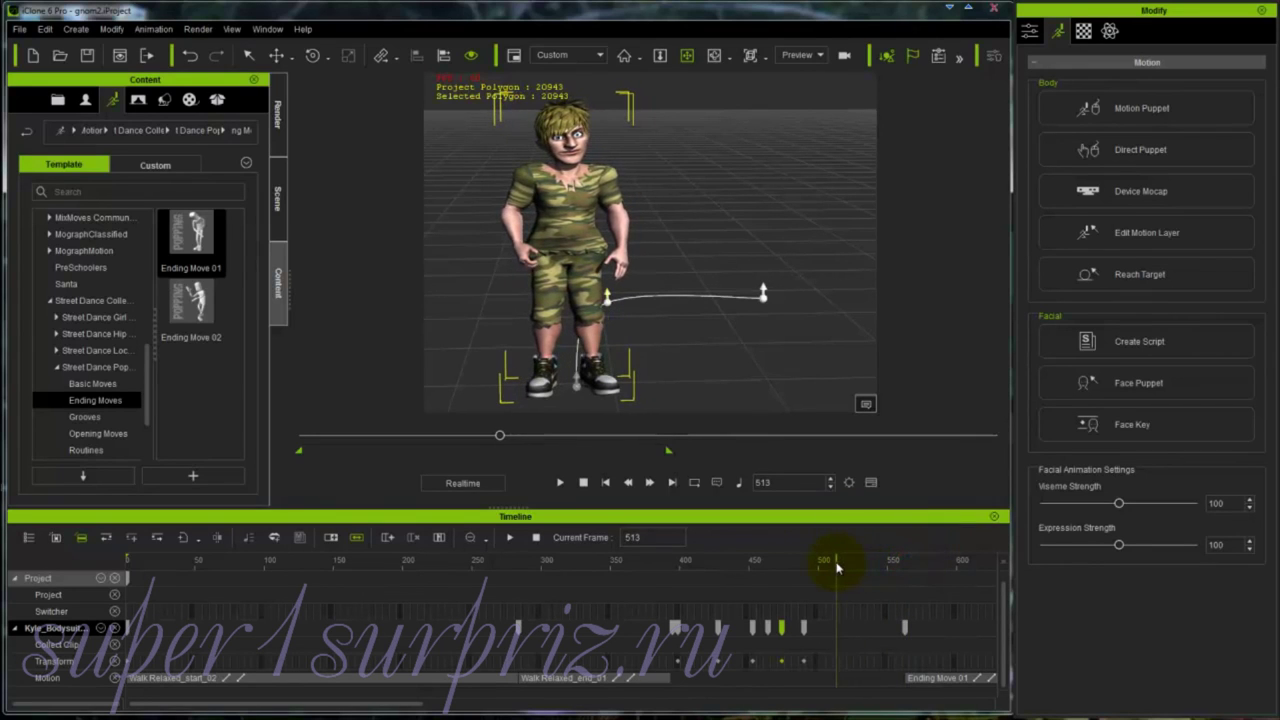
pyautogui.click(560, 485)
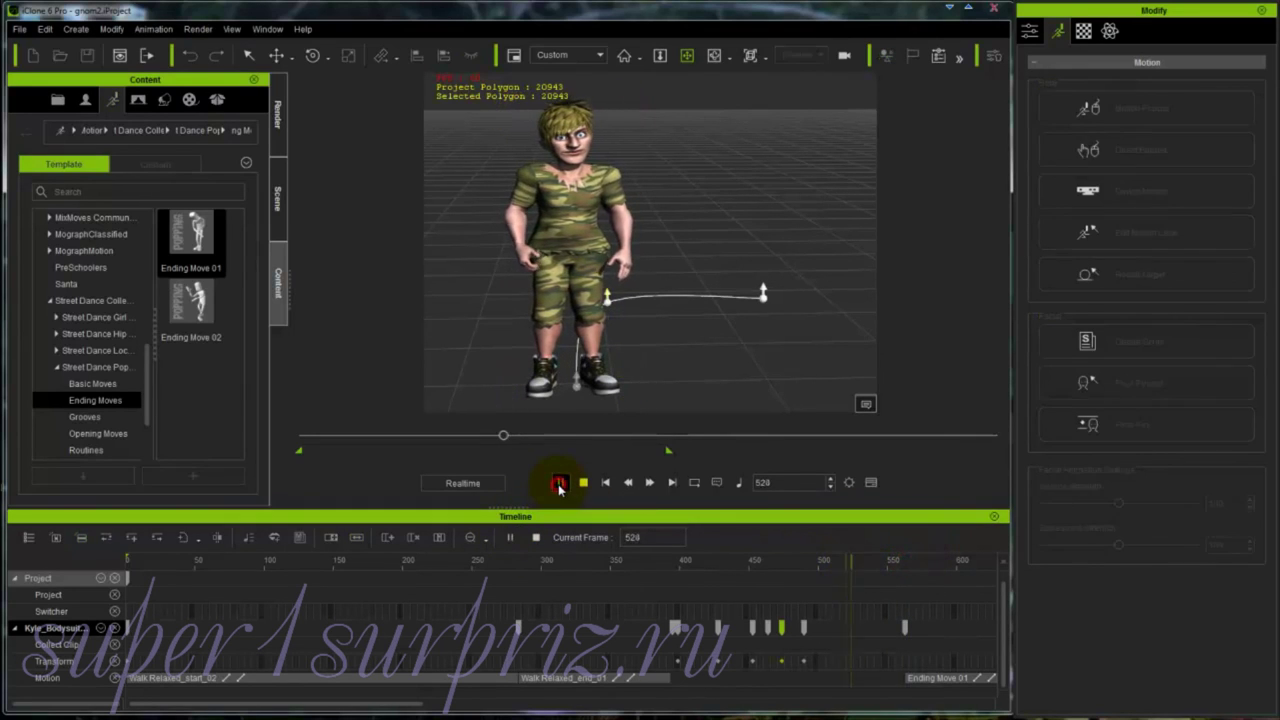
pyautogui.click(560, 485)
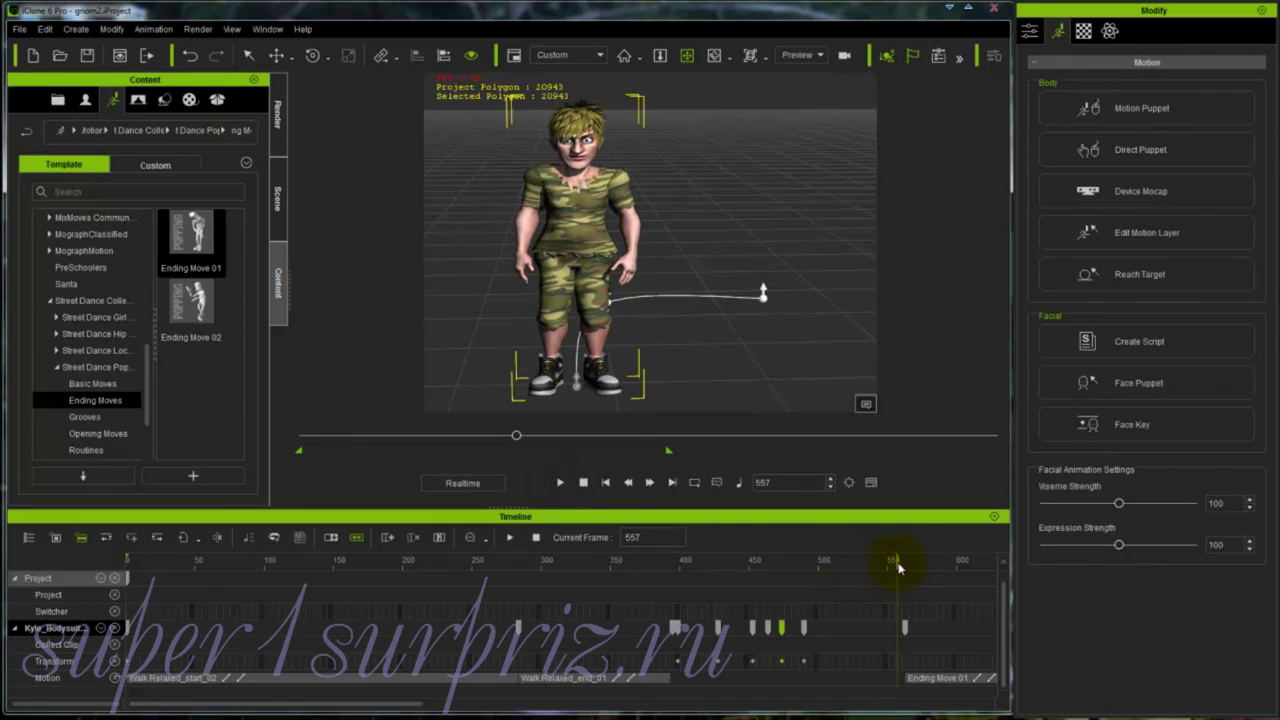
pyautogui.moveTo(895, 568); pyautogui.dragTo(850, 566)
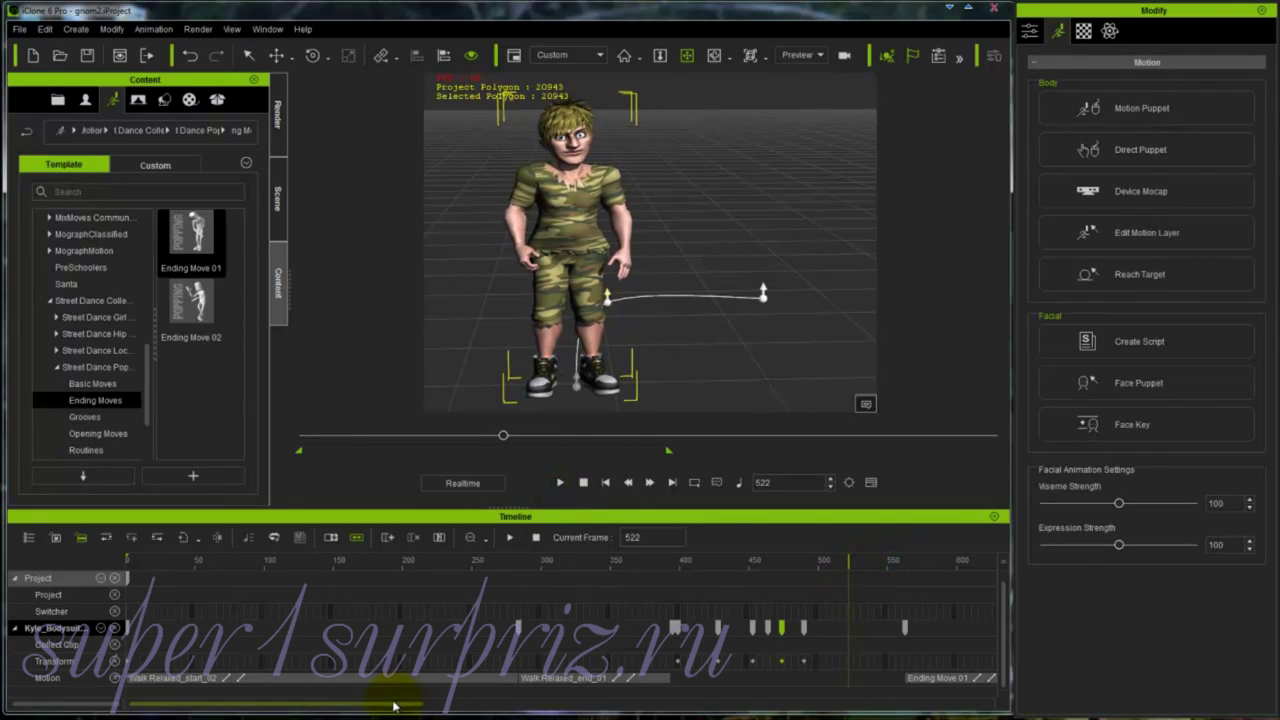
# - Replay the animation from frame 472 to check the transition from the gesture into the Ending Move 01 clip
pyautogui.moveTo(397, 709); pyautogui.dragTo(517, 709)
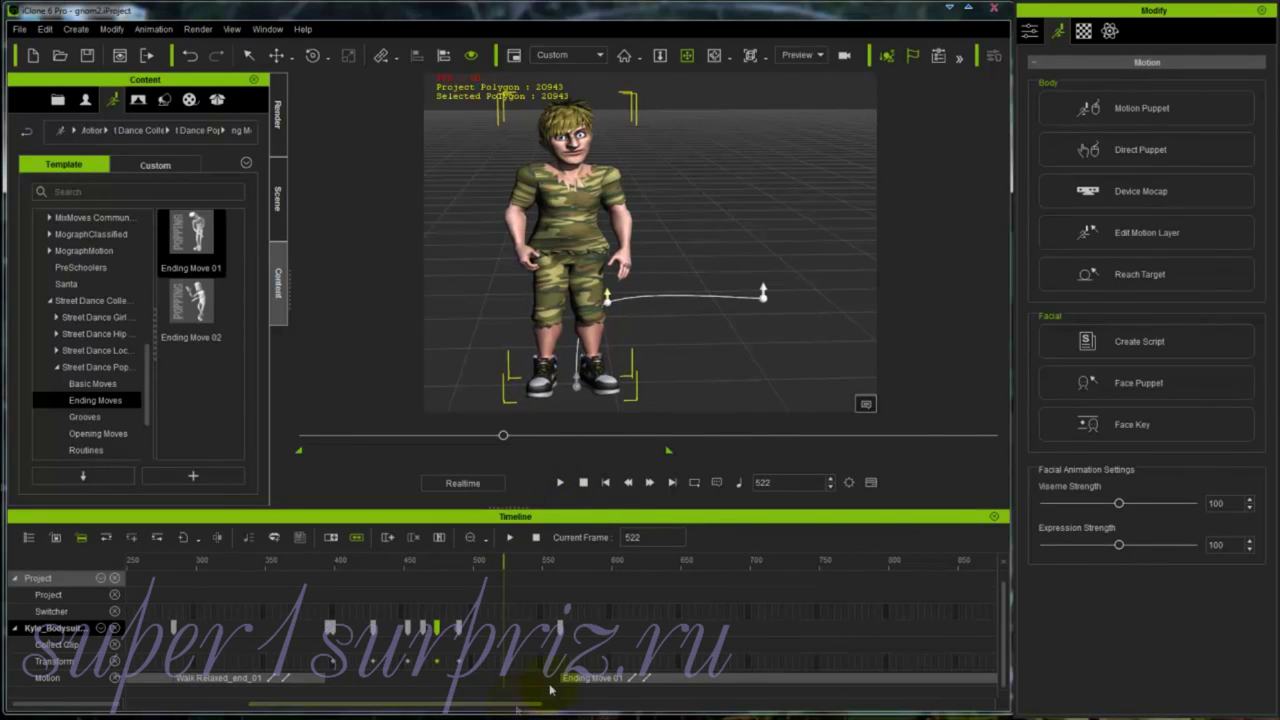
pyautogui.click(560, 483)
pyautogui.click(560, 483)
pyautogui.moveTo(492, 570); pyautogui.dragTo(433, 566)
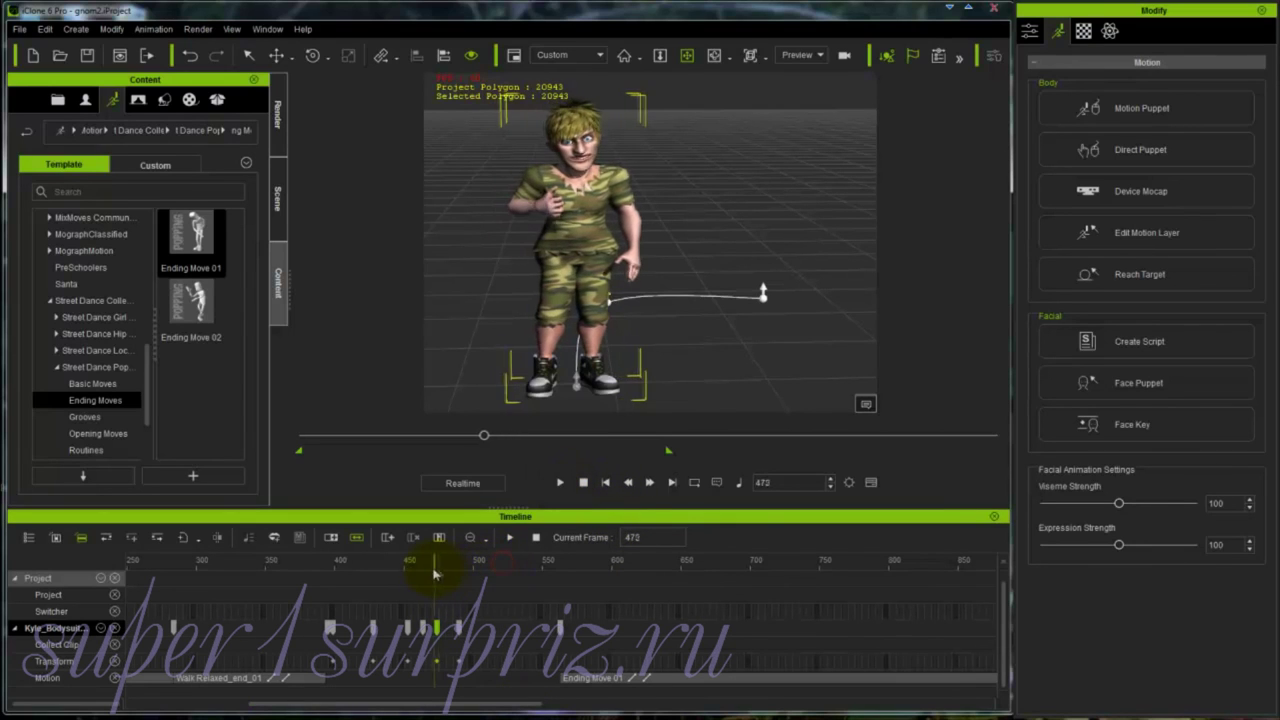
pyautogui.click(561, 484)
pyautogui.click(561, 484)
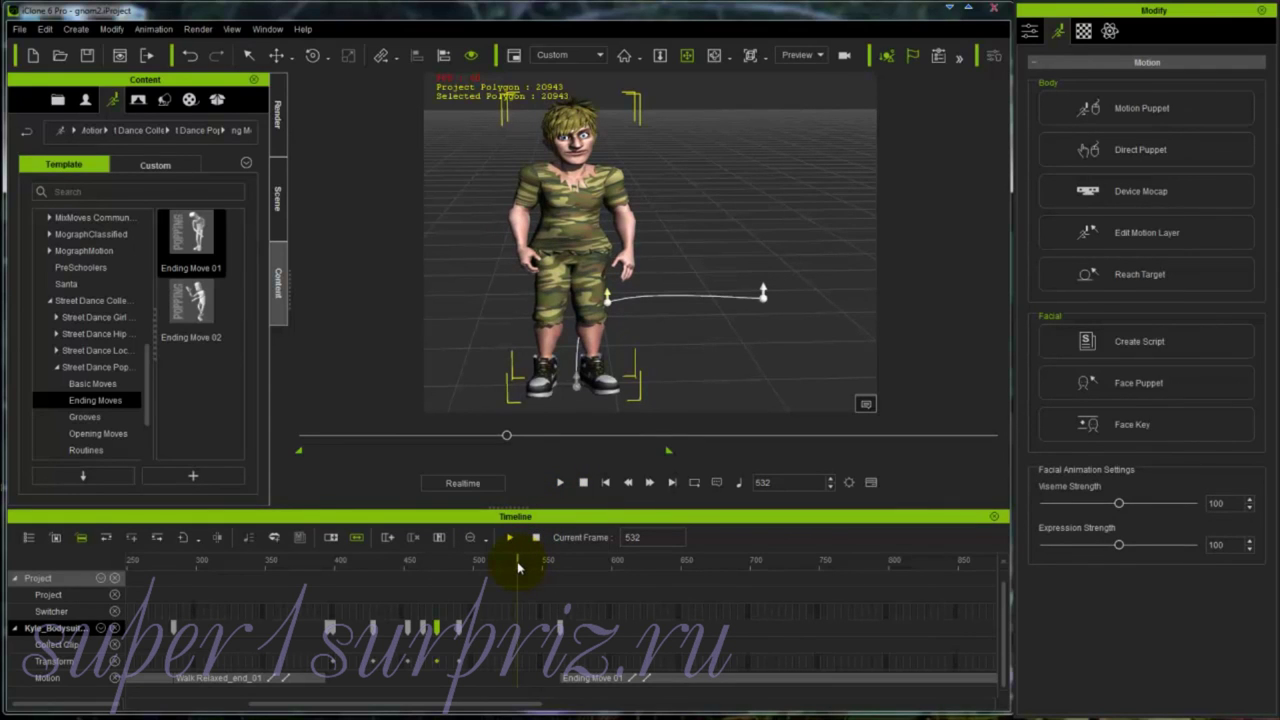
# - Shift the Ending Move 01 clip about 39 frames earlier on the Motion track and replay the animation from frame 438
pyautogui.click(675, 682)
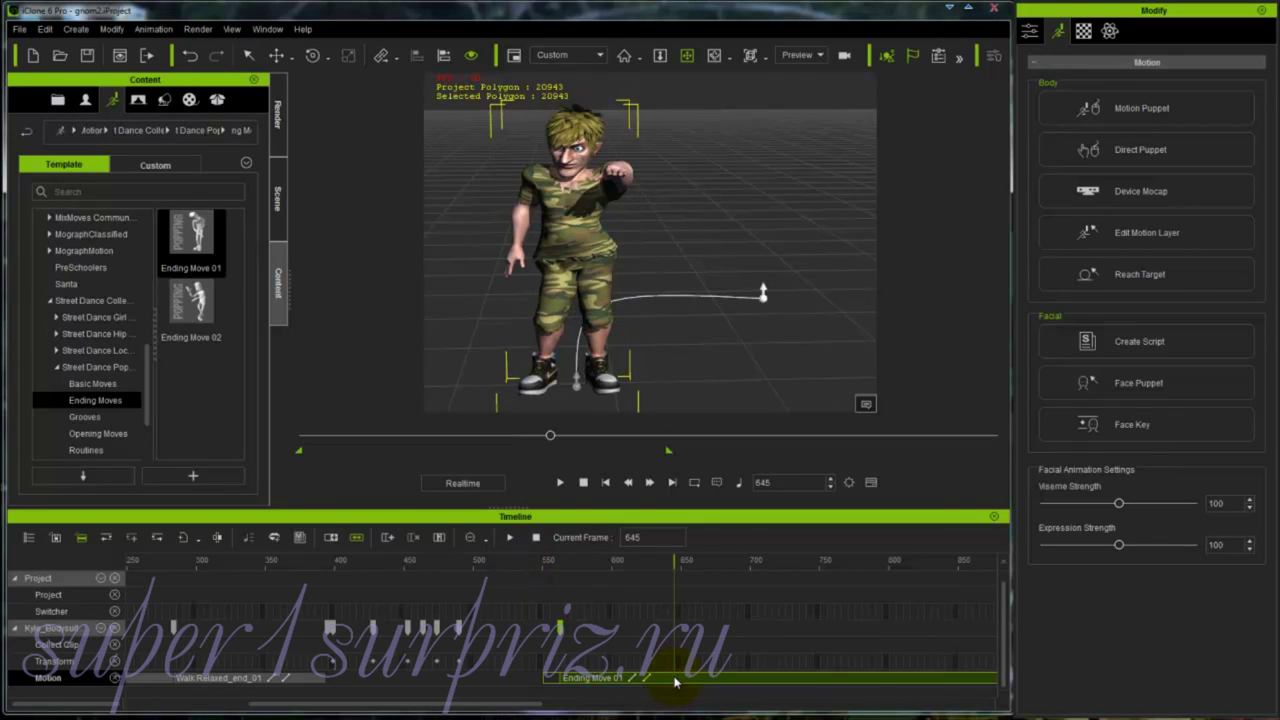
pyautogui.moveTo(675, 682); pyautogui.dragTo(621, 682)
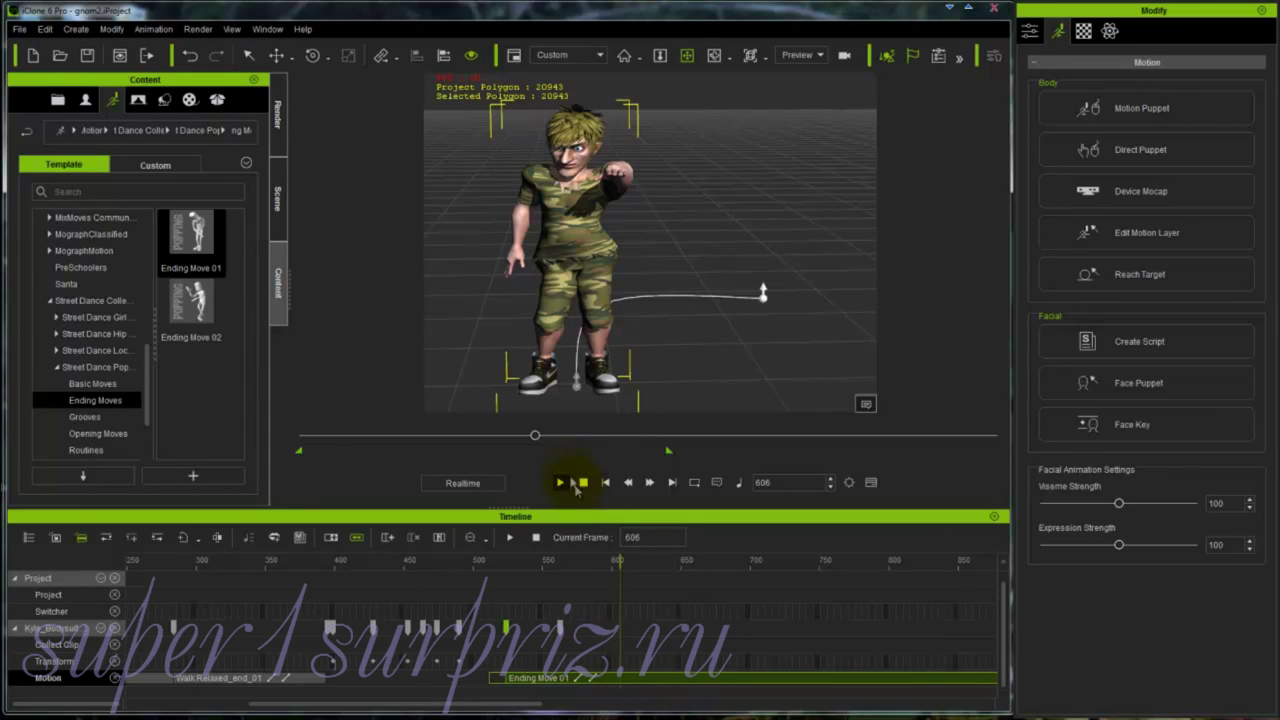
pyautogui.moveTo(543, 436); pyautogui.dragTo(471, 437)
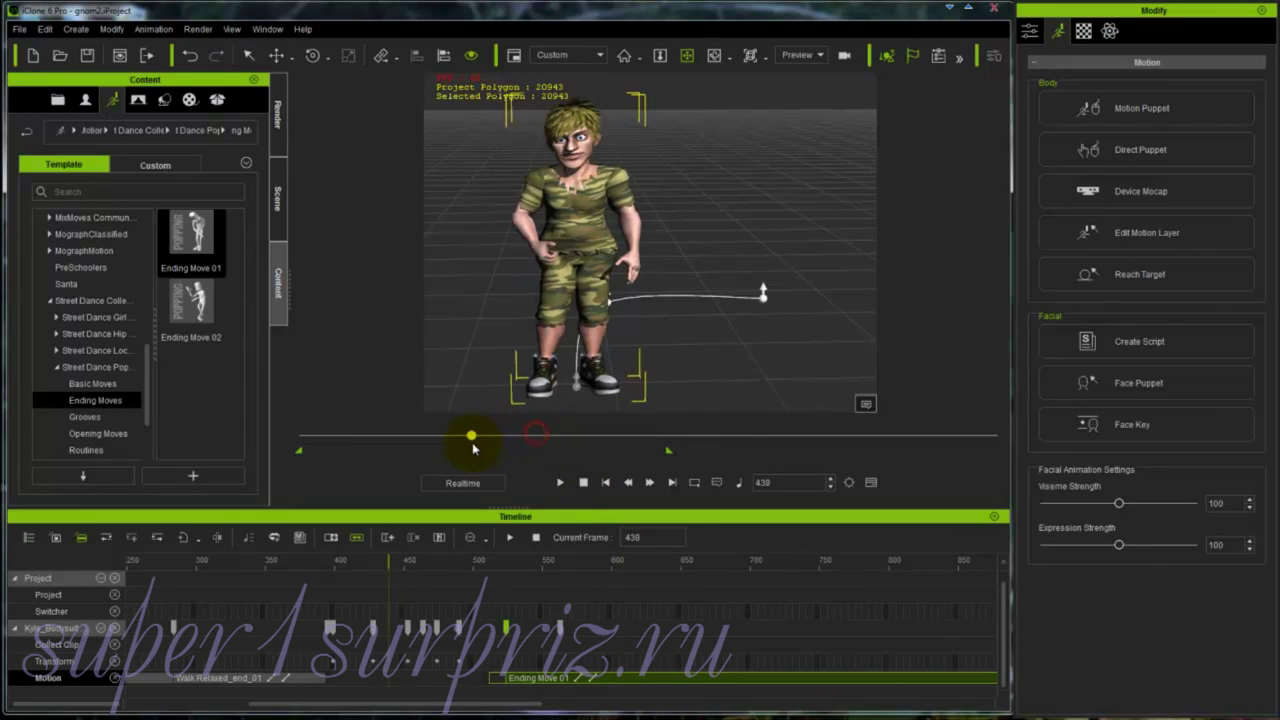
pyautogui.click(561, 484)
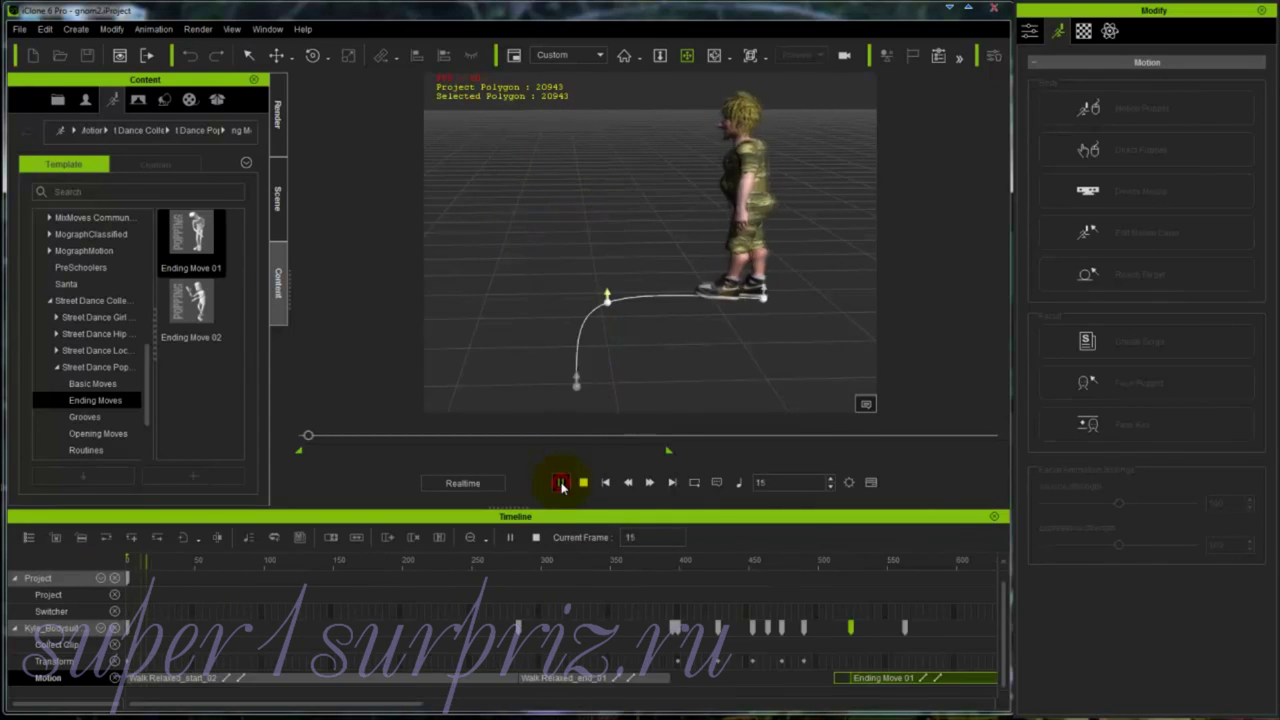
pyautogui.click(561, 483)
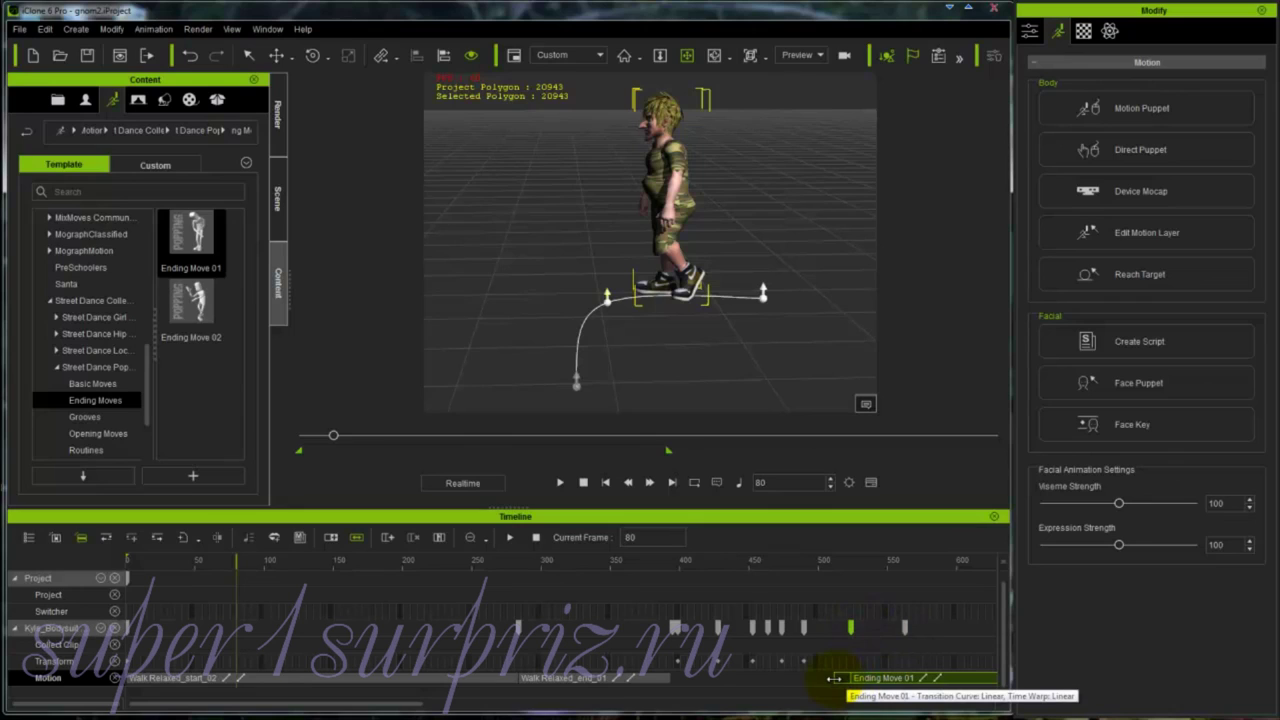
# - Extend the transition range of the Ending Move 01 clip back to about frame 491 and play the whole animation from the beginning
pyautogui.moveTo(833, 679); pyautogui.dragTo(806, 679)
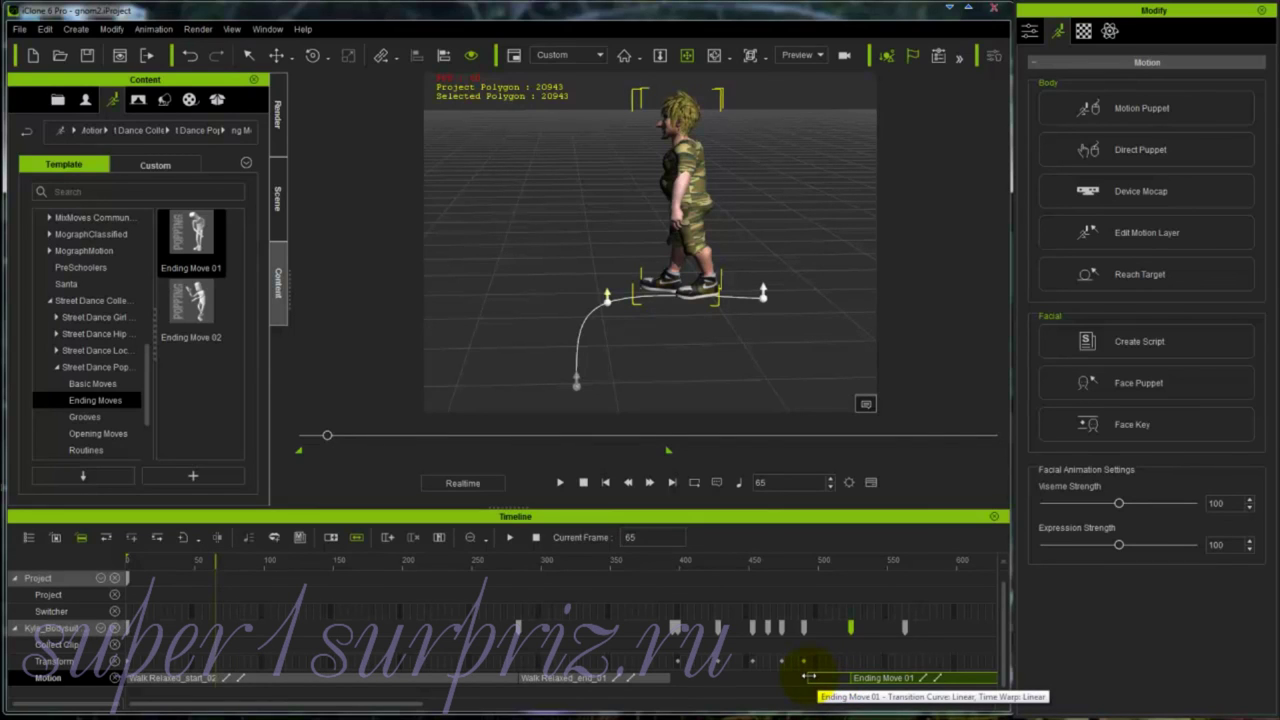
pyautogui.click(628, 482)
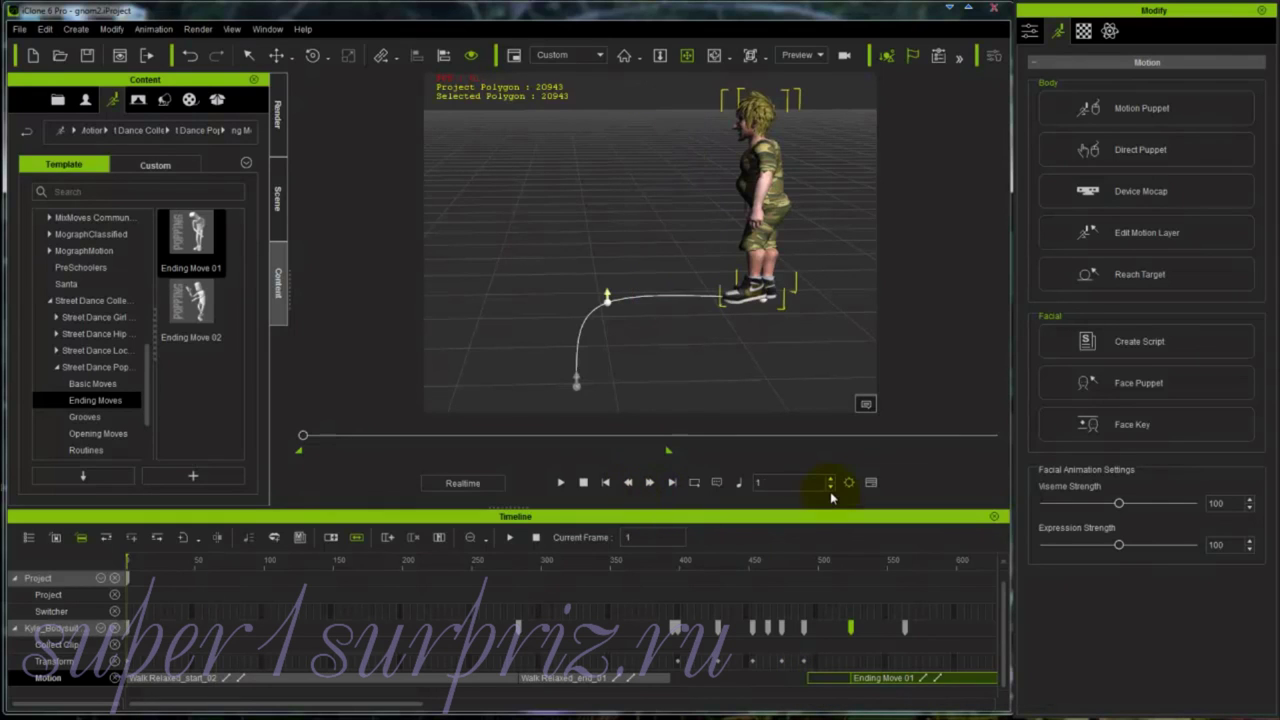
pyautogui.click(561, 483)
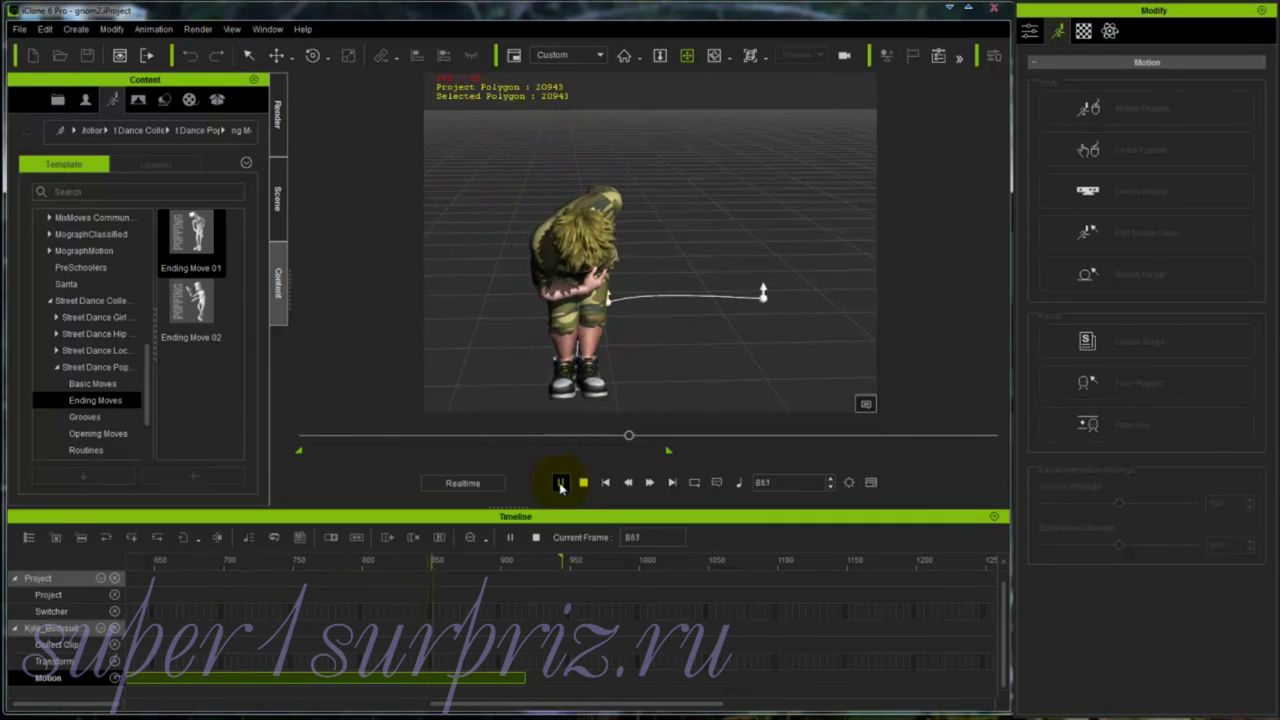
pyautogui.click(560, 483)
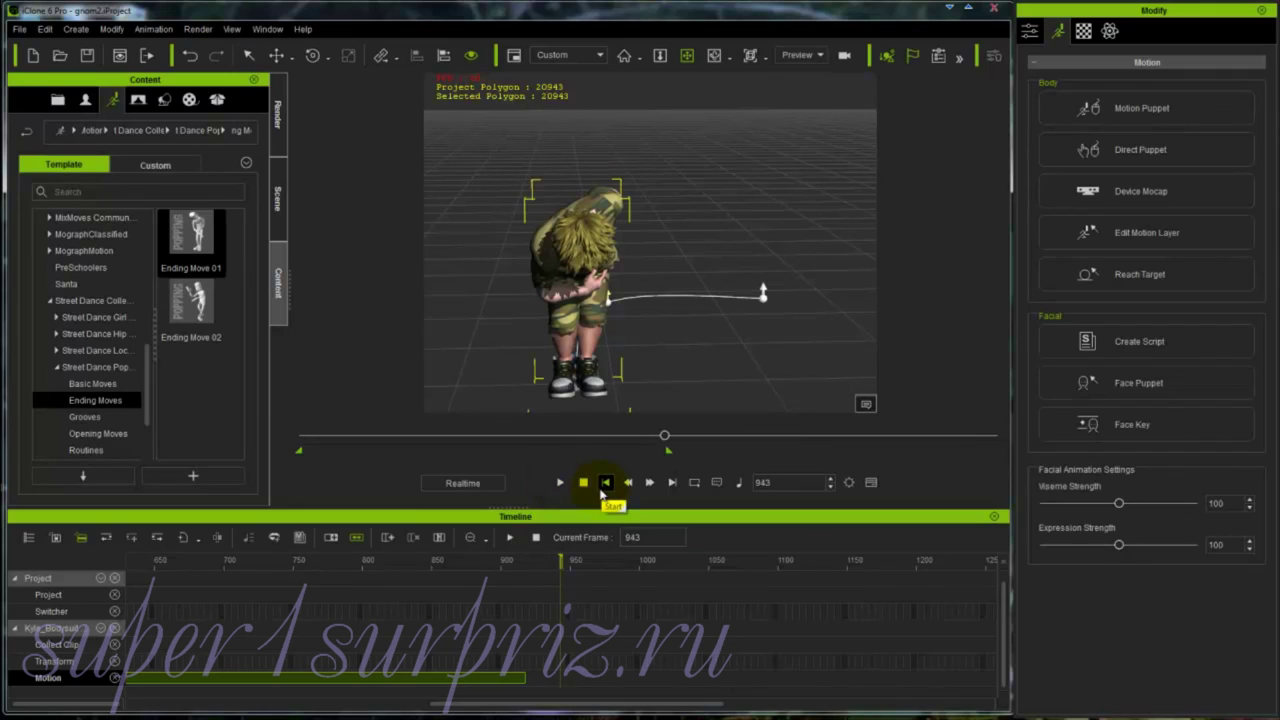